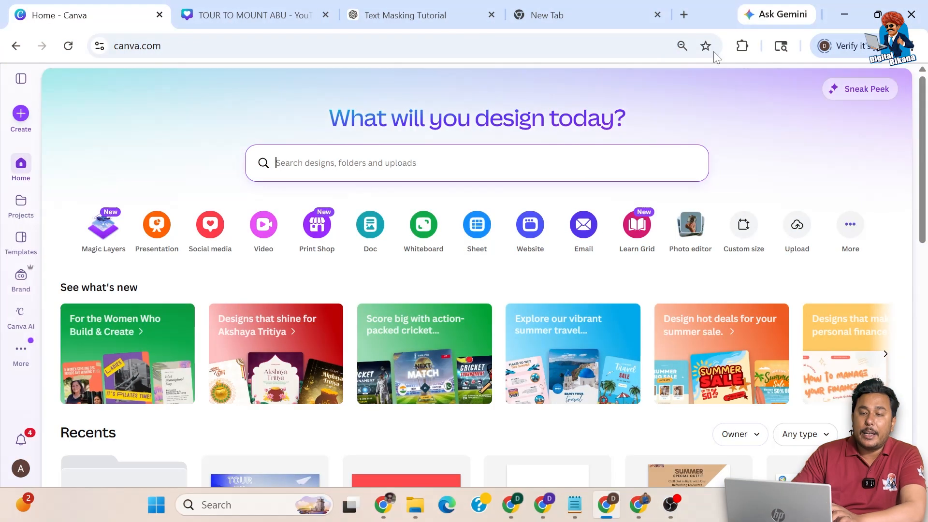
# Step: Start a new blank landscape video design from the Create menu
pyautogui.click(20, 115)
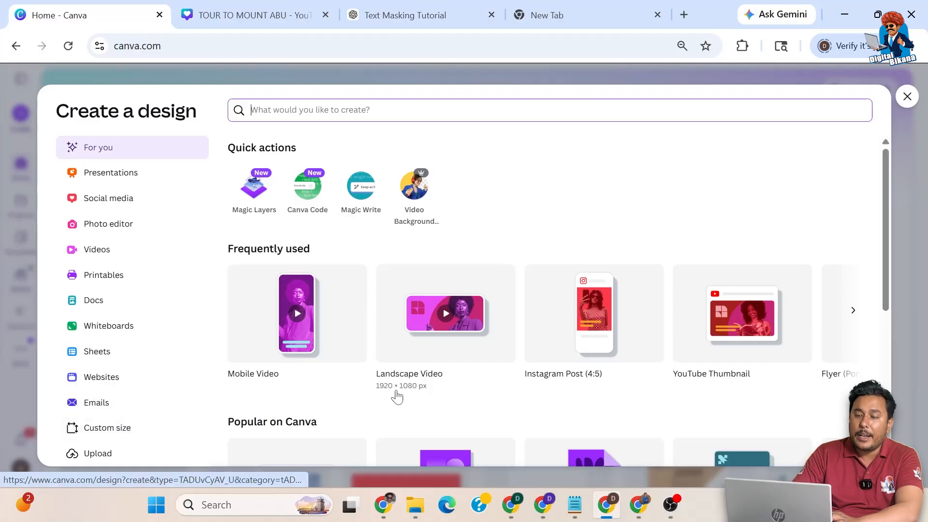
pyautogui.click(433, 348)
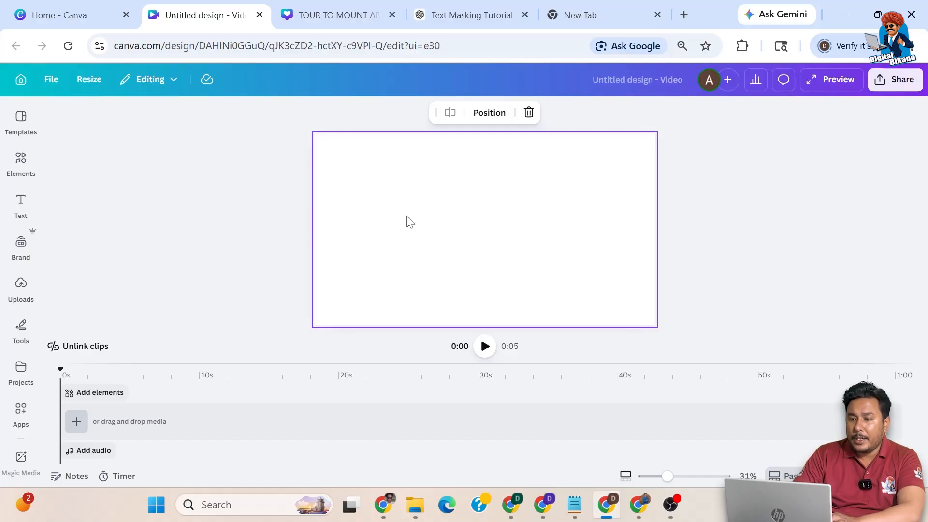
# Step: Add a blank 5-second clip and give its background the blue-to-purple gradient
pyautogui.click(75, 426)
pyautogui.click(70, 394)
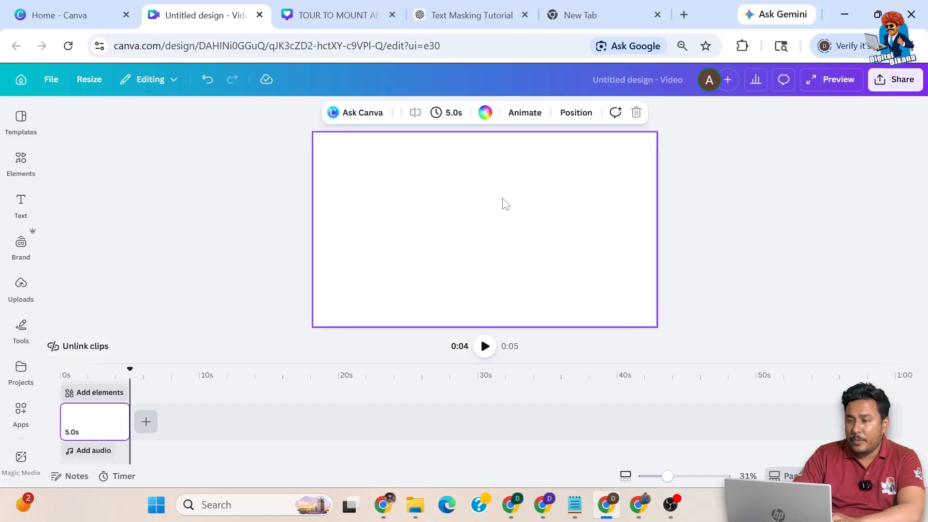
pyautogui.click(485, 113)
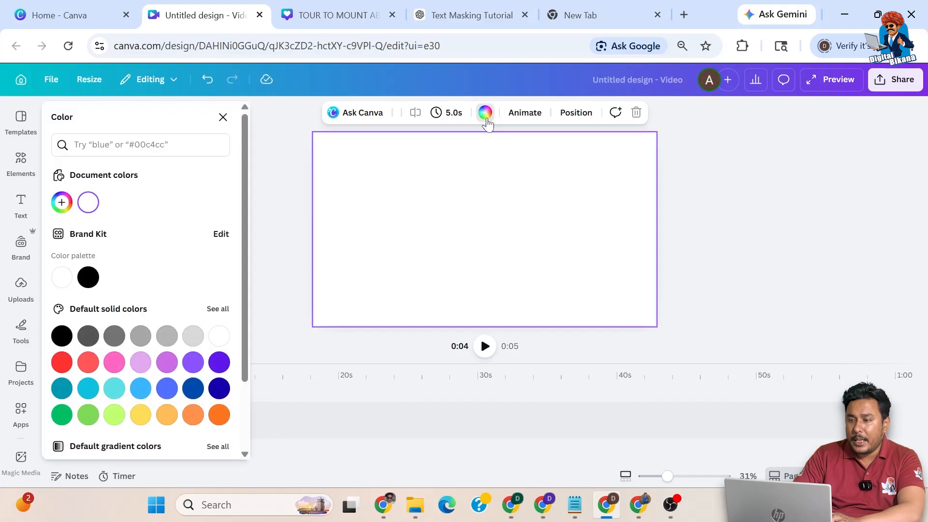
pyautogui.scroll(-3, 173, 323)
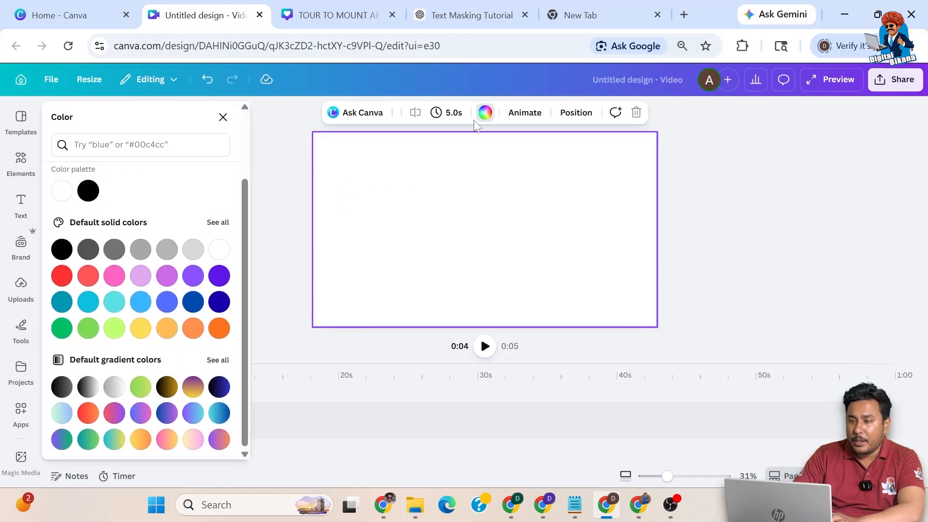
pyautogui.click(166, 413)
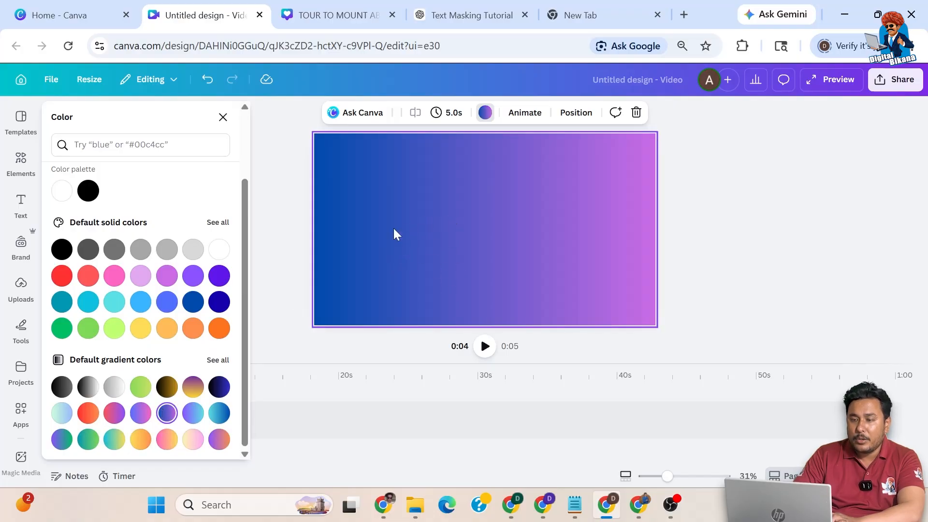
pyautogui.click(21, 169)
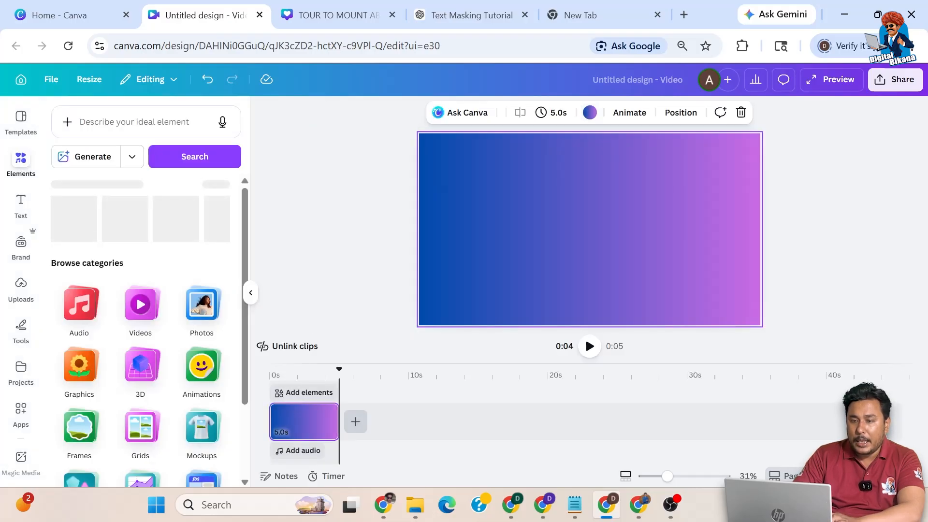
# Step: Search elements for 'jewellery' and browse the Photos results
pyautogui.write('hea')
pyautogui.press('BackSpace')
pyautogui.press('BackSpace')
pyautogui.press('BackSpace')
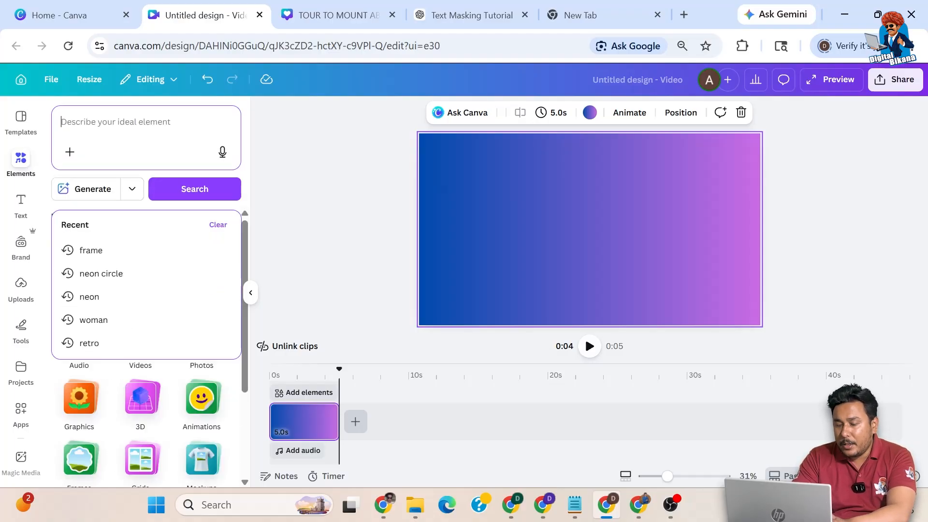
pyautogui.write('jewellery')
pyautogui.press('Return')
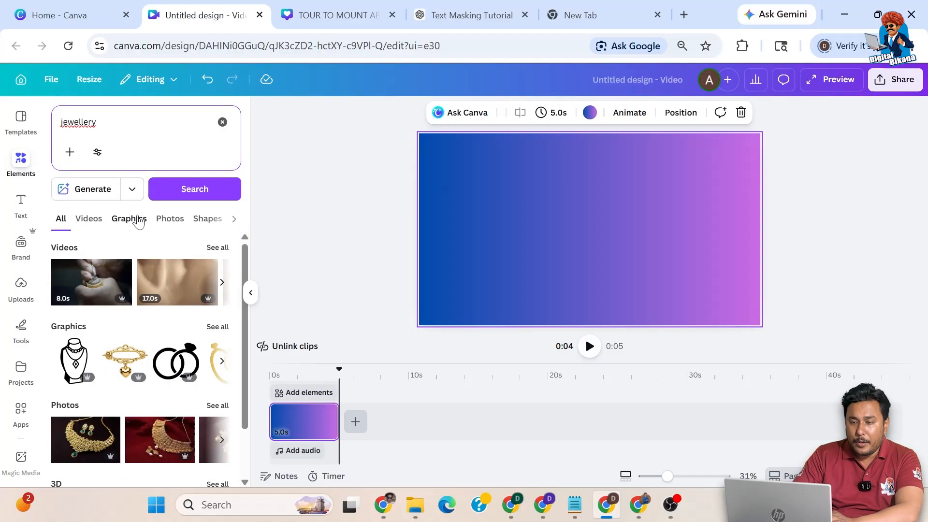
pyautogui.click(132, 219)
pyautogui.click(175, 220)
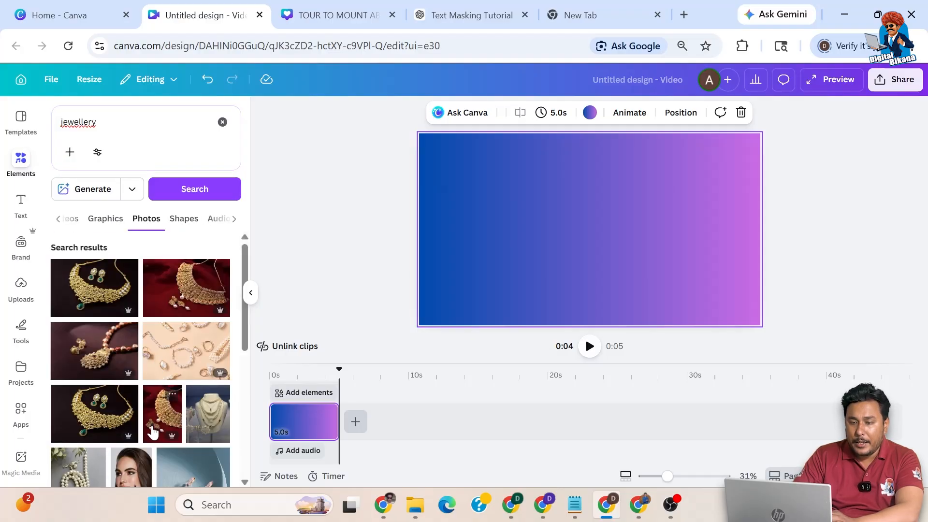
pyautogui.scroll(-3, 153, 431)
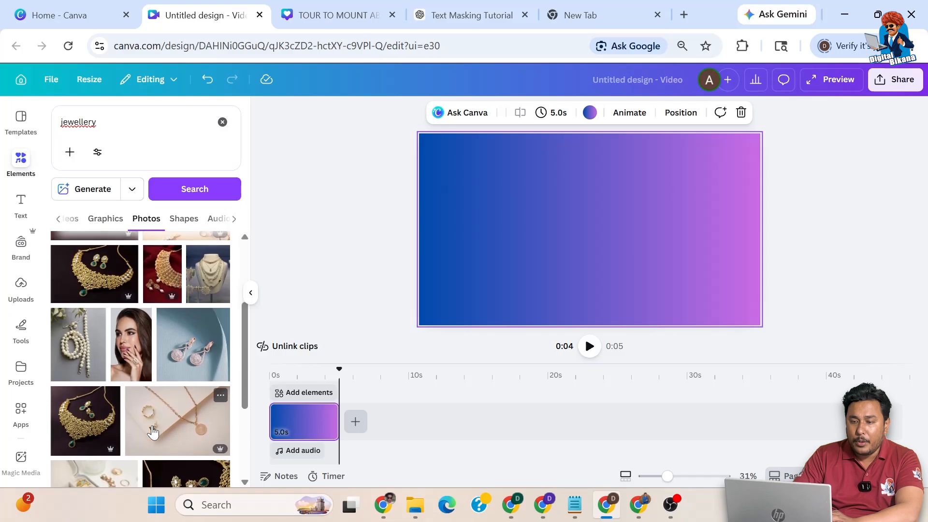
pyautogui.scroll(-1, 153, 431)
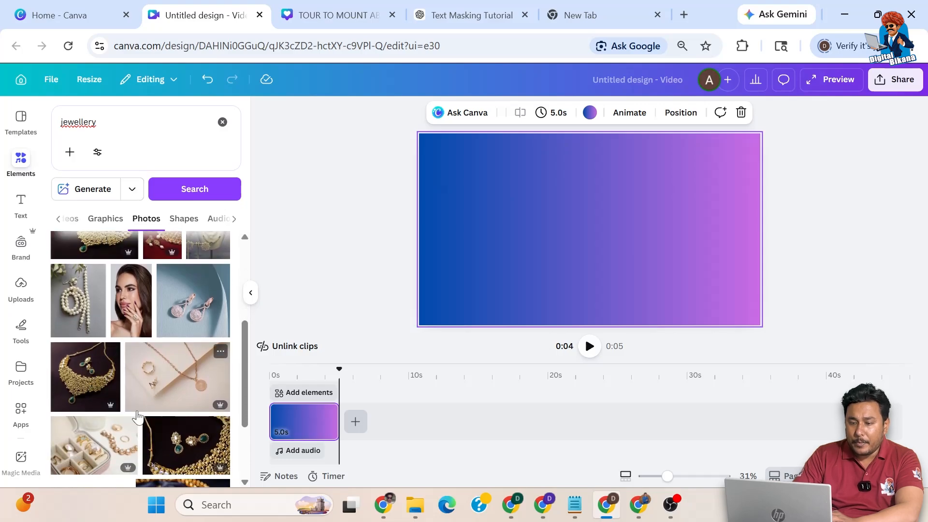
pyautogui.scroll(-2, 137, 414)
pyautogui.scroll(-4, 138, 415)
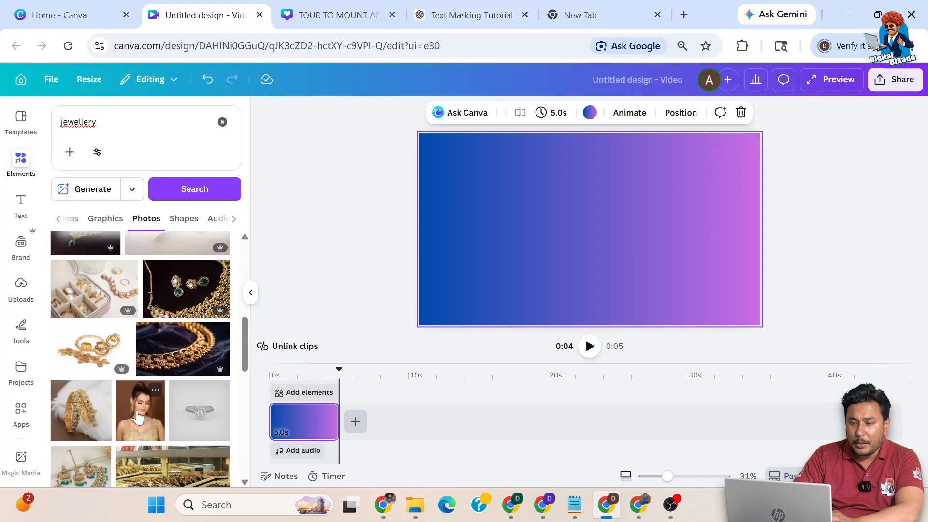
pyautogui.scroll(-4, 138, 414)
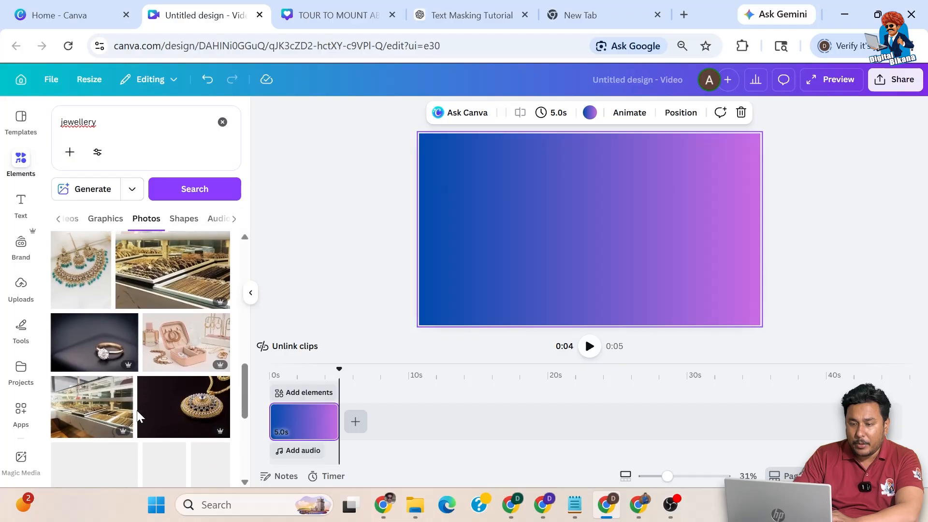
pyautogui.scroll(-7, 137, 415)
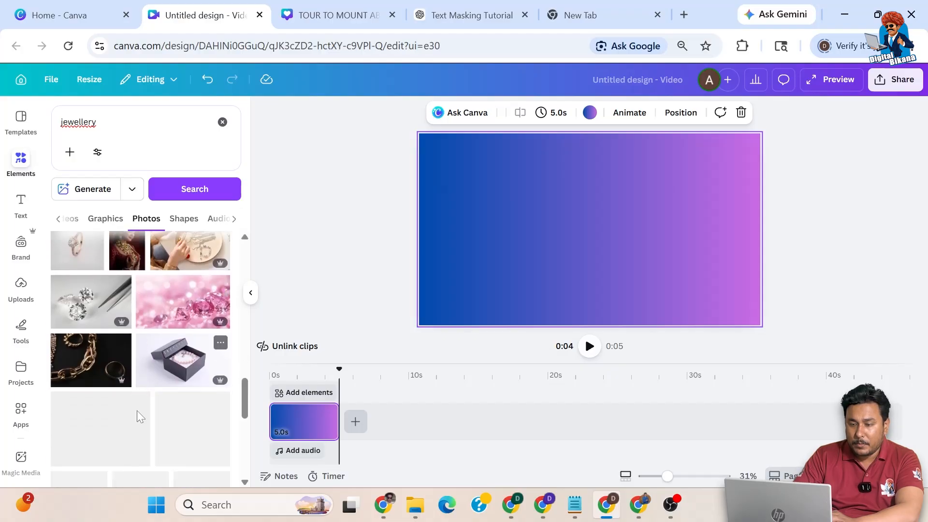
# Step: Add the ring-box and gold necklace photos as clips, then remove the necklace clip
pyautogui.click(174, 345)
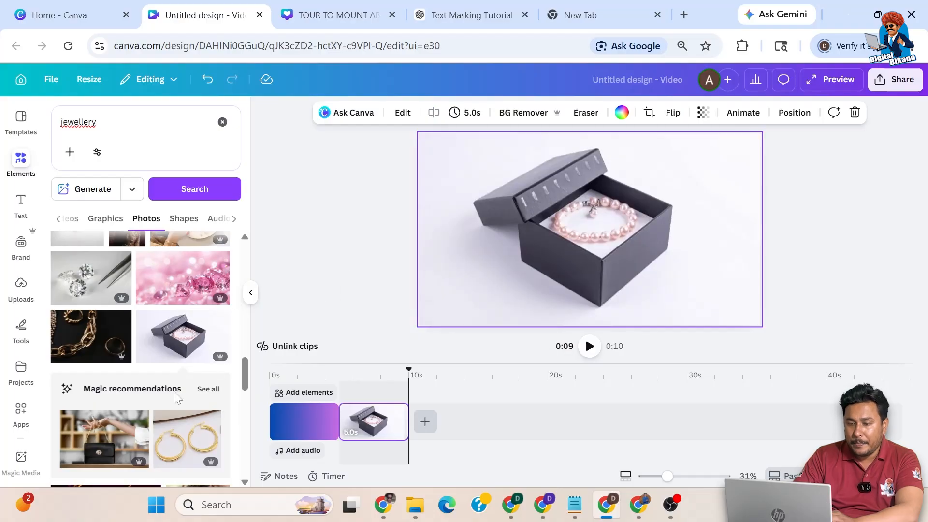
pyautogui.scroll(-10, 177, 397)
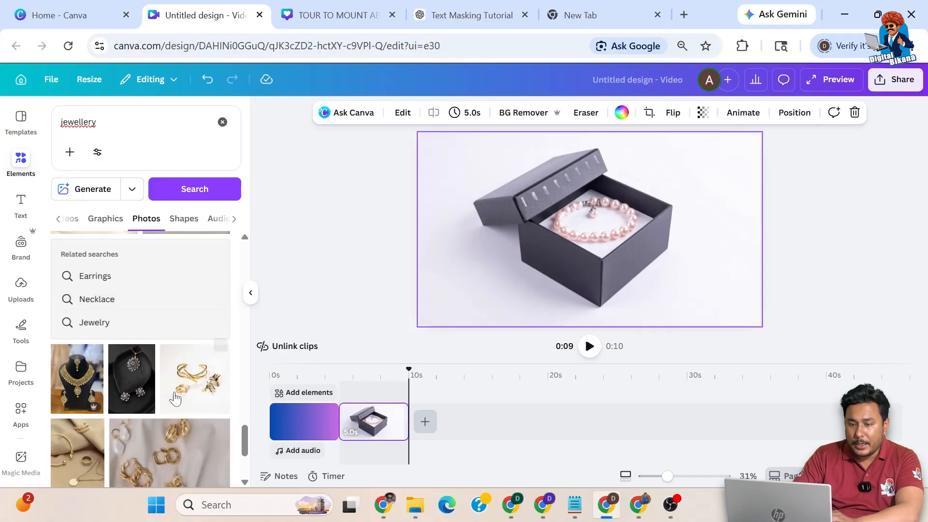
pyautogui.click(75, 387)
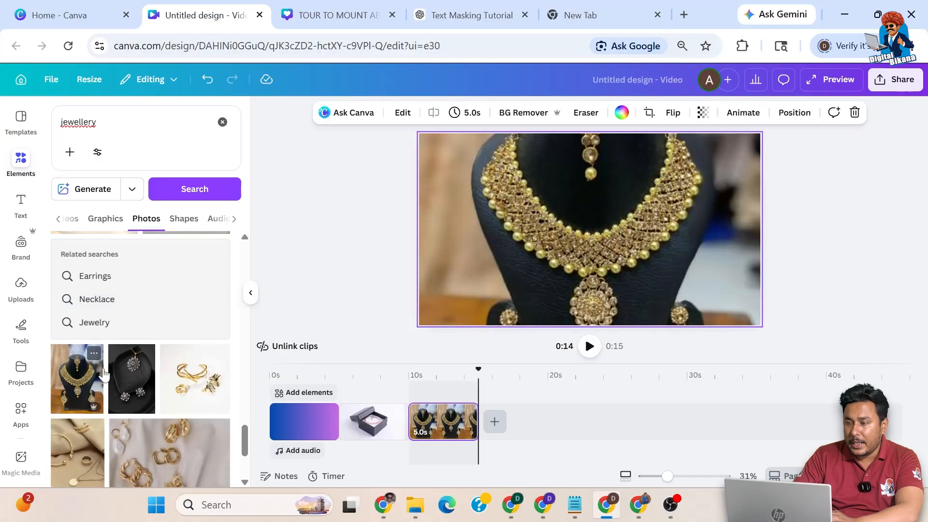
pyautogui.press('Delete')
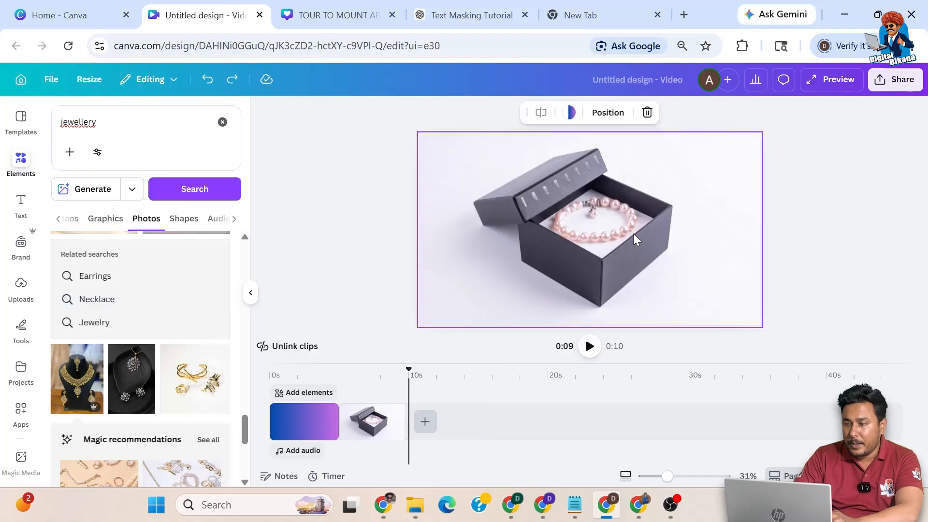
# Step: Detach and delete the ring-box photo, then drag the gold necklace photo onto the first page
pyautogui.rightClick(614, 241)
pyautogui.click(655, 401)
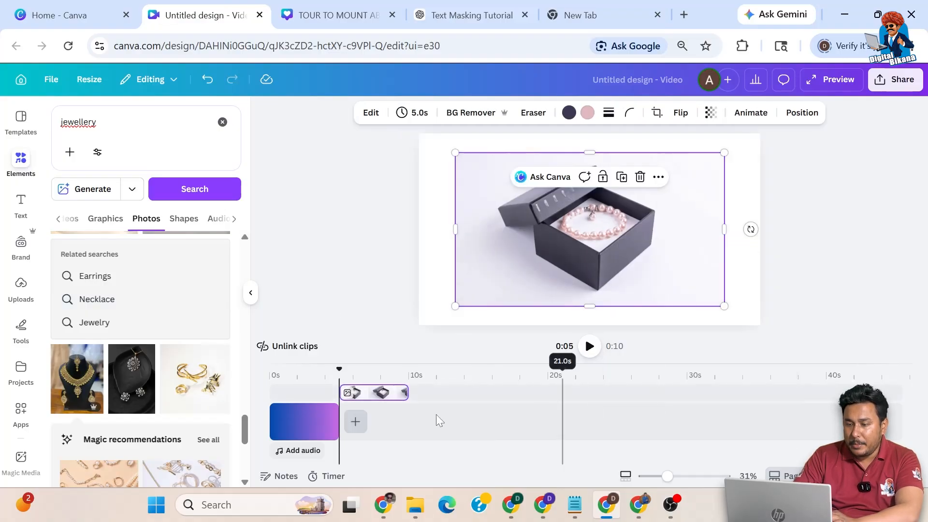
pyautogui.rightClick(393, 393)
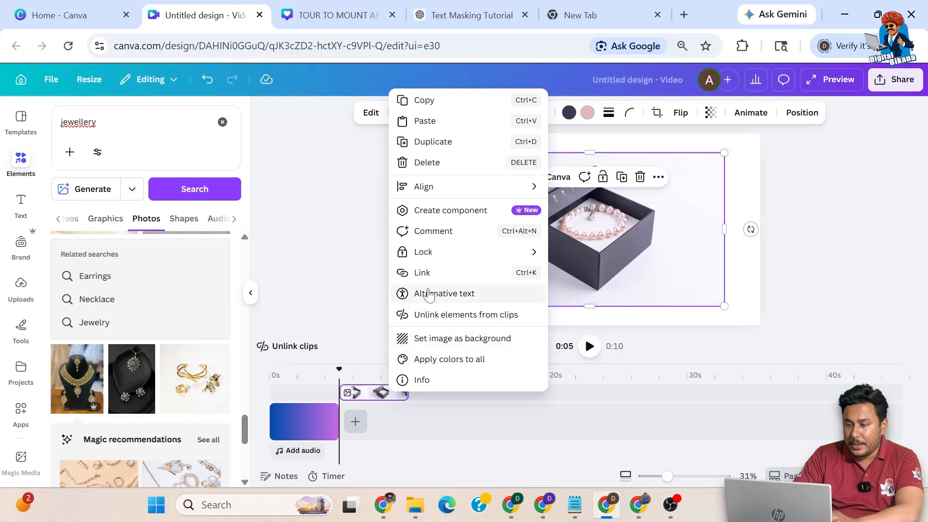
pyautogui.click(425, 164)
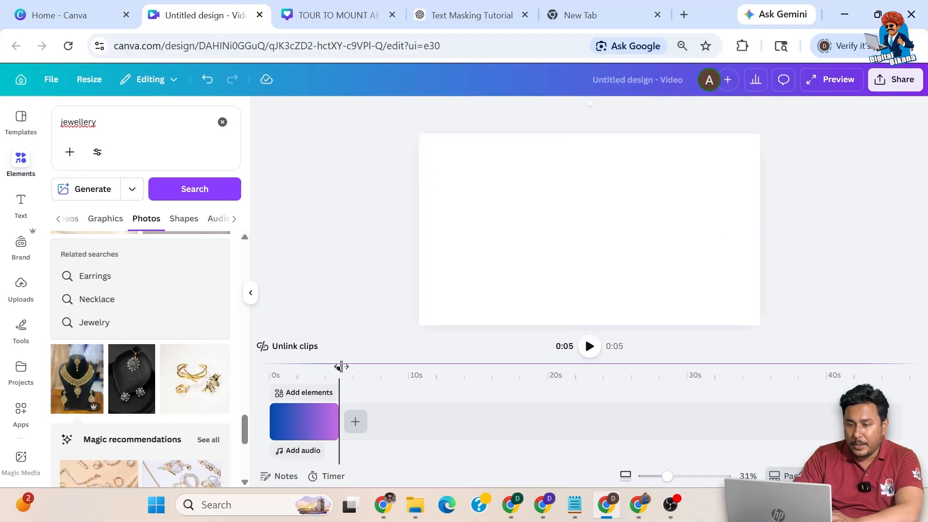
pyautogui.click(254, 361)
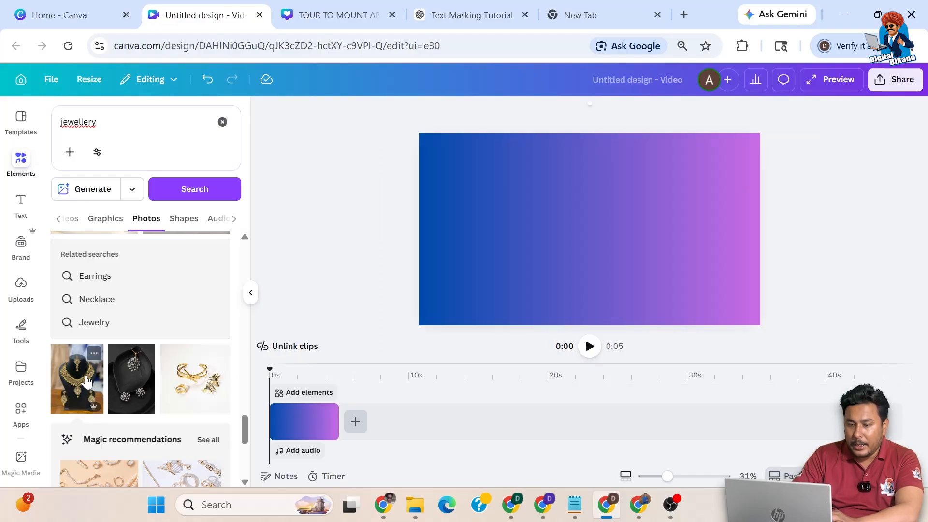
pyautogui.moveTo(328, 248); pyautogui.dragTo(596, 220)
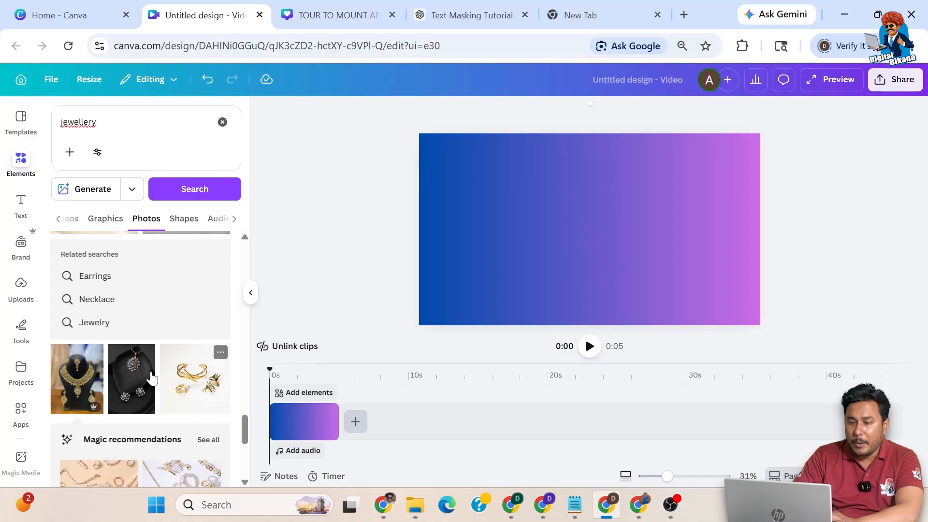
# Step: Add the gold necklace photo, detach it, remove its background, then delete it
pyautogui.click(87, 388)
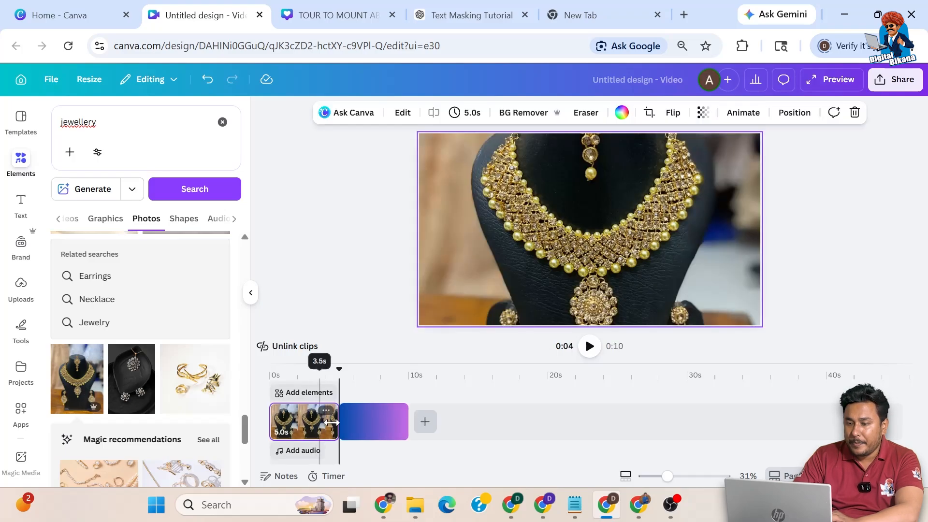
pyautogui.click(326, 410)
pyautogui.click(378, 368)
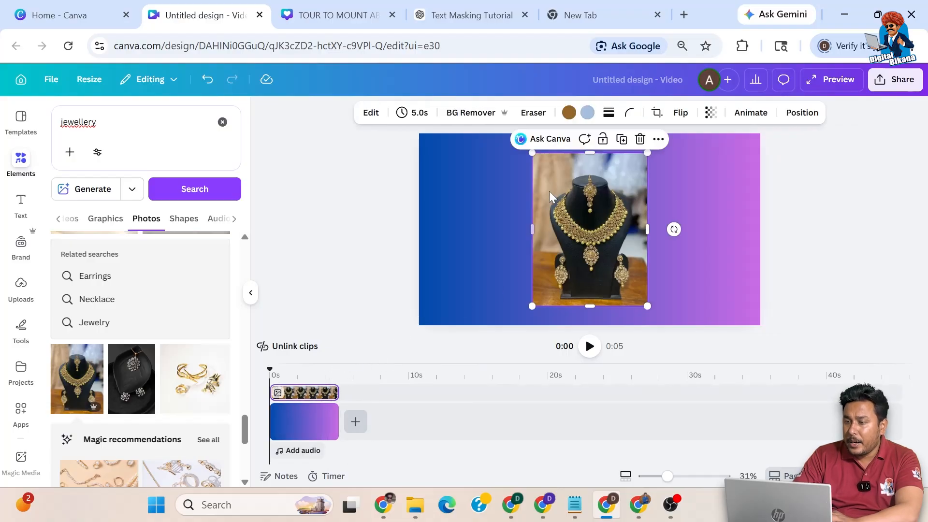
pyautogui.click(475, 112)
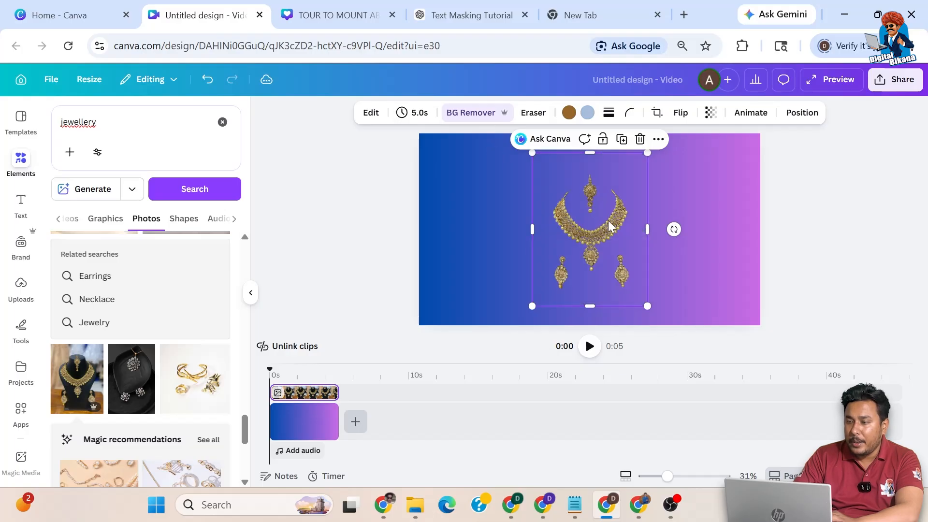
pyautogui.click(640, 143)
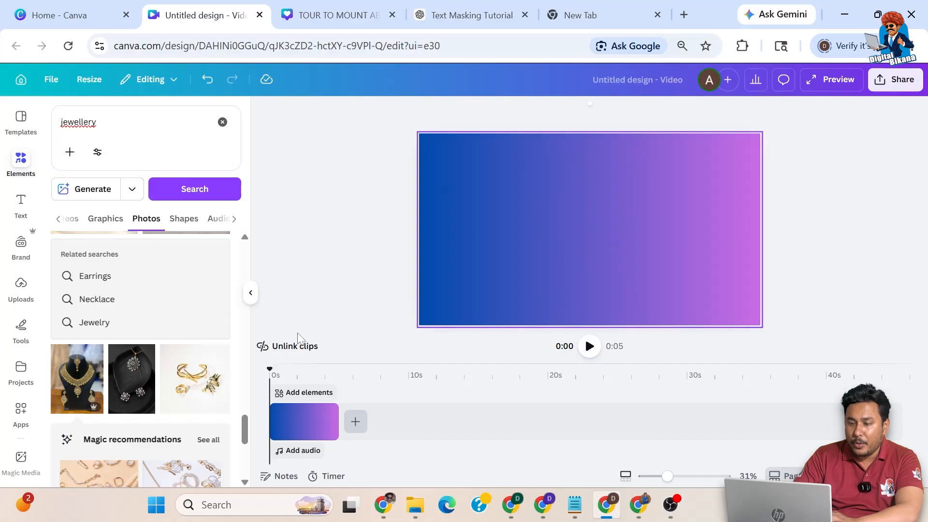
pyautogui.scroll(-1, 116, 425)
# Step: Place the gold bangles photo on the gradient page, remove its background, shrink it and move it right
pyautogui.scroll(-5, 116, 425)
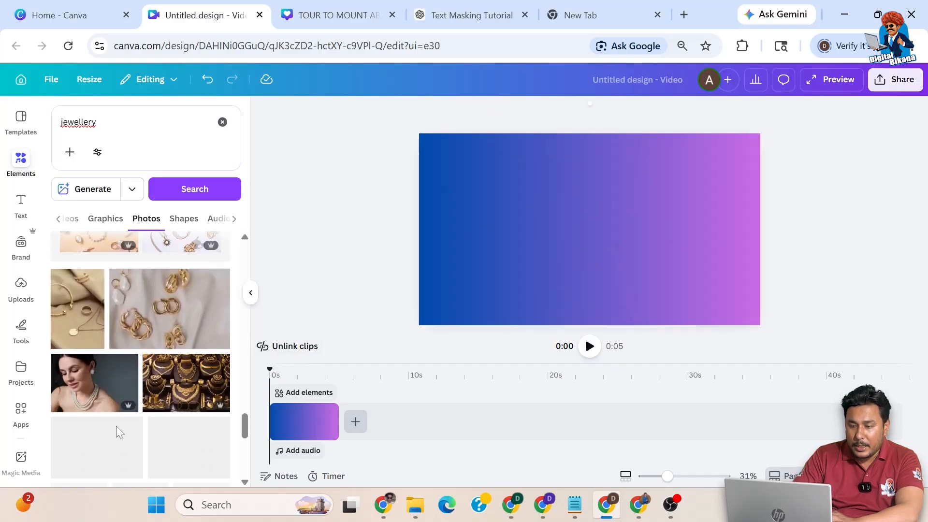
pyautogui.scroll(-1, 116, 432)
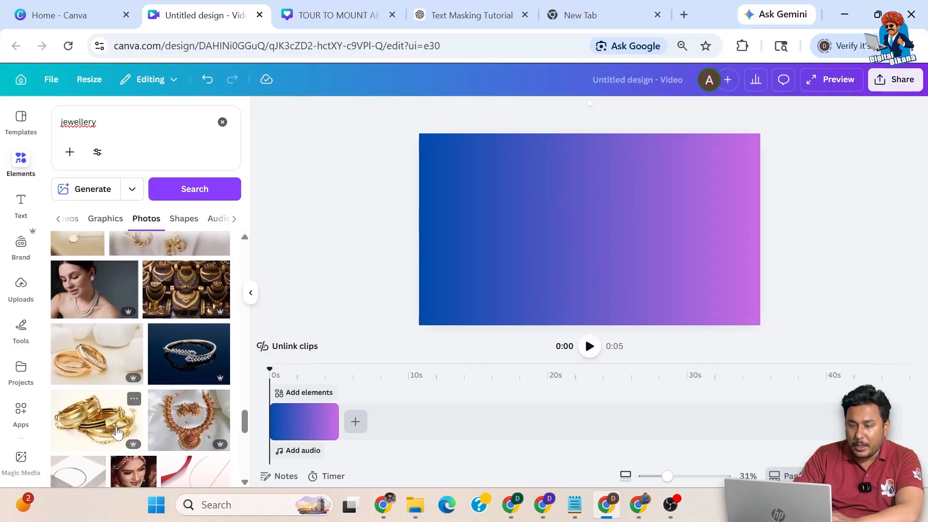
pyautogui.scroll(-1, 116, 432)
pyautogui.click(131, 371)
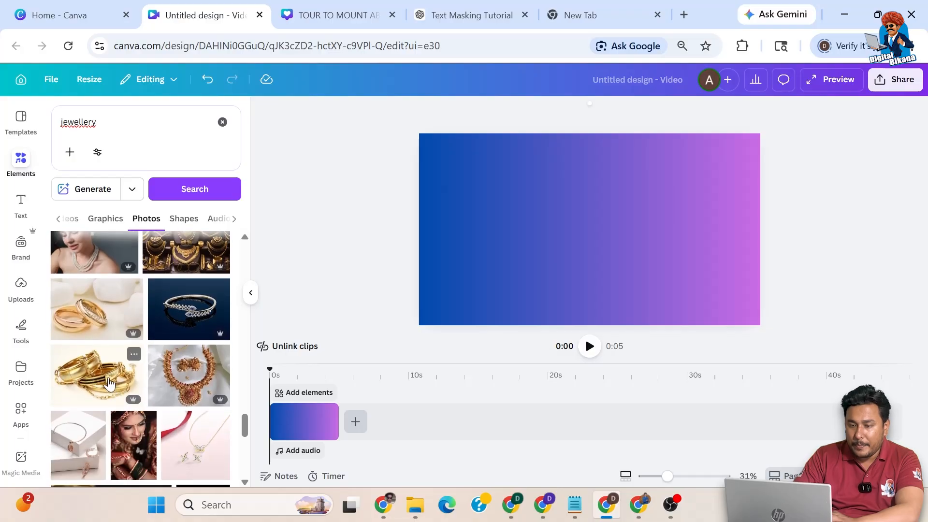
pyautogui.hotkey('ctrl', 'z')
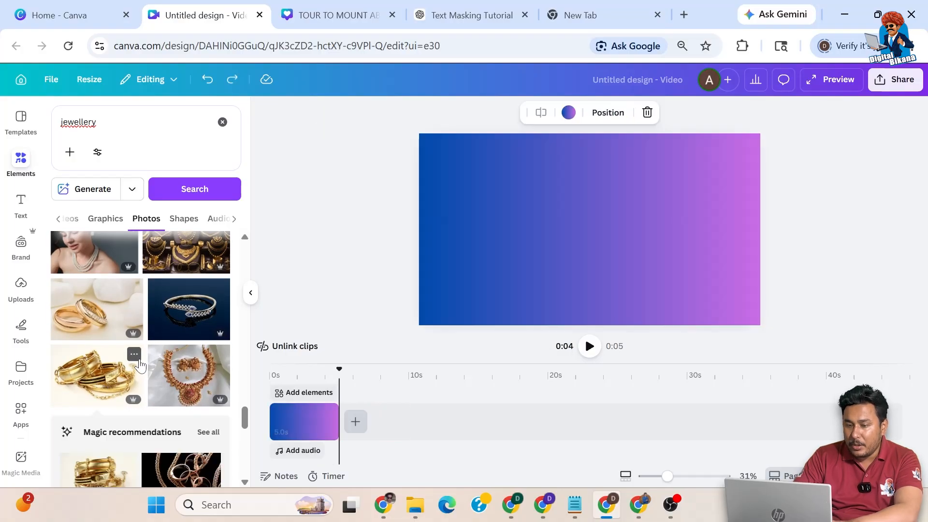
pyautogui.moveTo(113, 382); pyautogui.dragTo(286, 393)
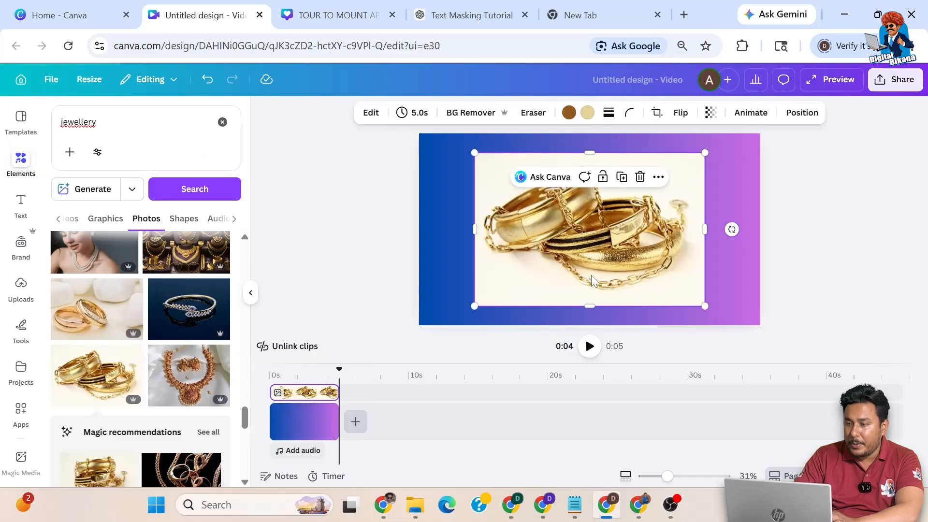
pyautogui.click(472, 112)
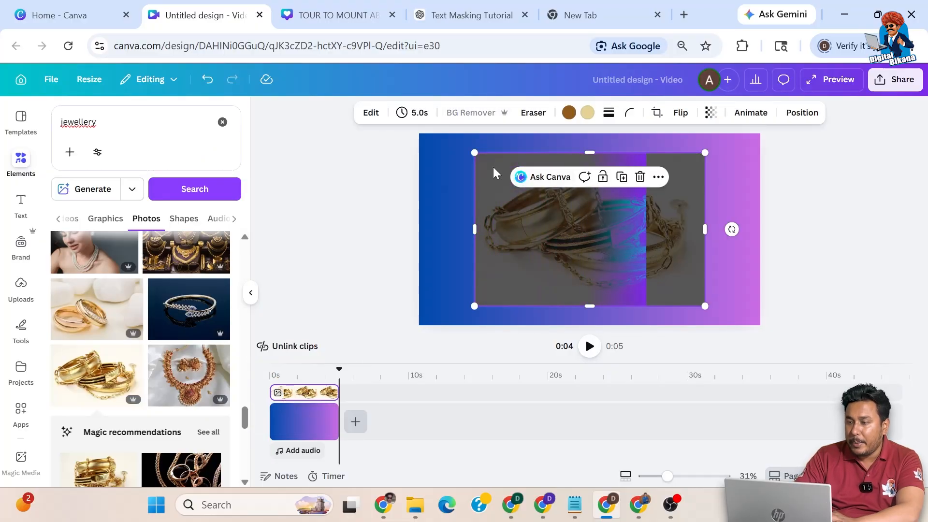
pyautogui.moveTo(481, 153); pyautogui.dragTo(531, 174)
pyautogui.moveTo(608, 213); pyautogui.dragTo(648, 194)
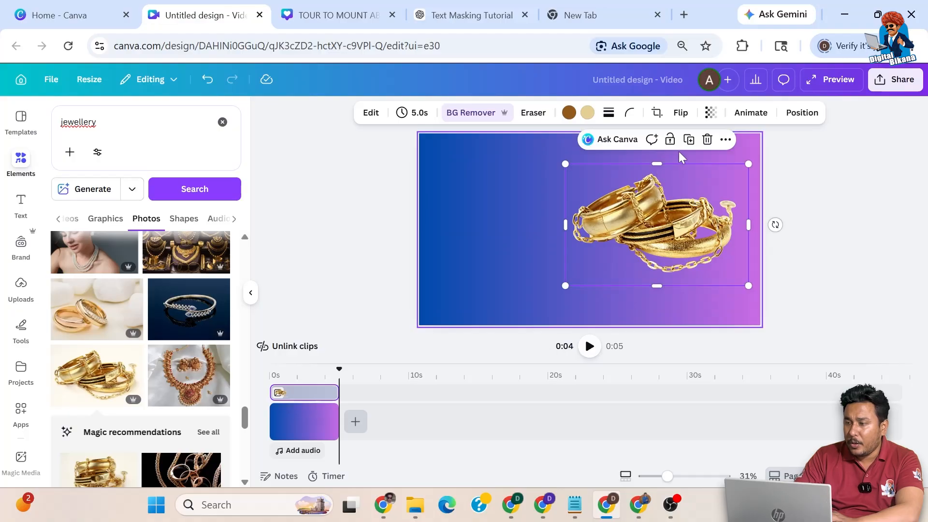
# Step: Duplicate the bangles photo and stretch the copy to cover the whole page
pyautogui.click(689, 141)
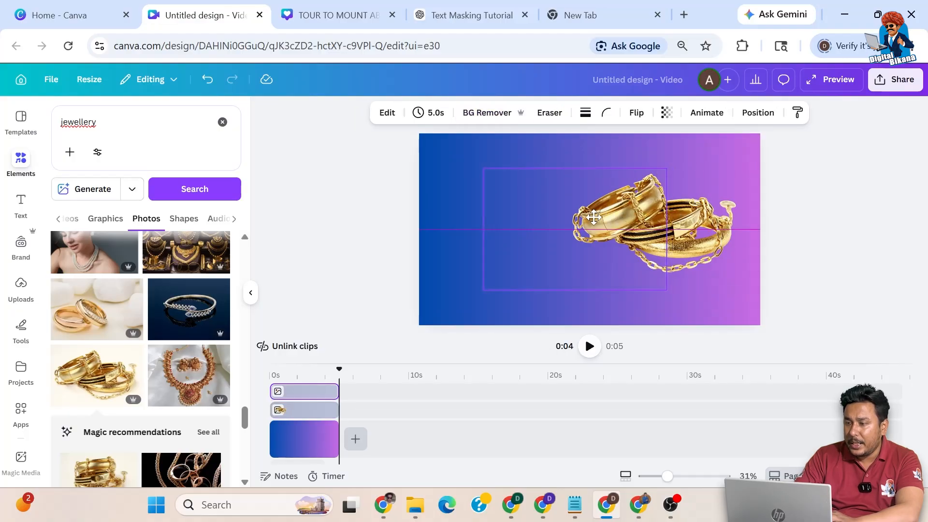
pyautogui.moveTo(617, 179); pyautogui.dragTo(590, 198)
pyautogui.moveTo(643, 157); pyautogui.dragTo(735, 145)
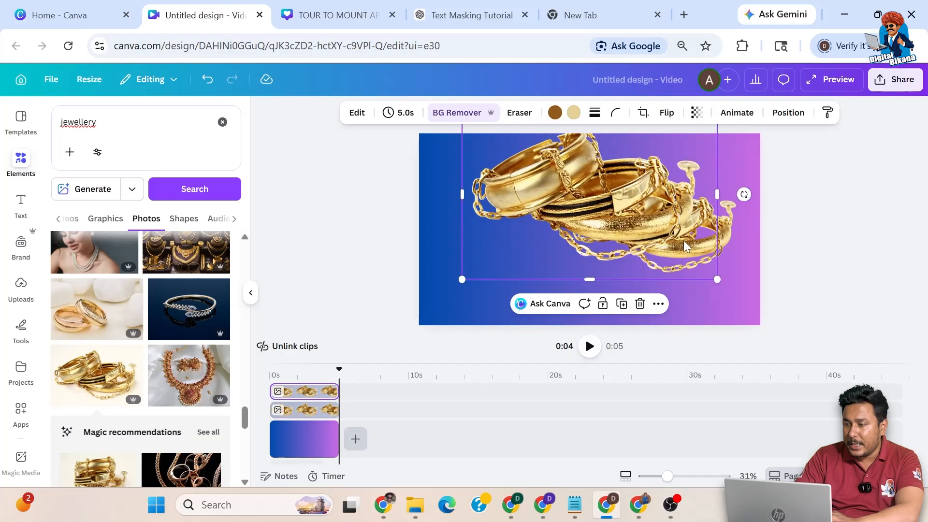
pyautogui.moveTo(717, 279); pyautogui.dragTo(762, 311)
pyautogui.moveTo(461, 311); pyautogui.dragTo(419, 327)
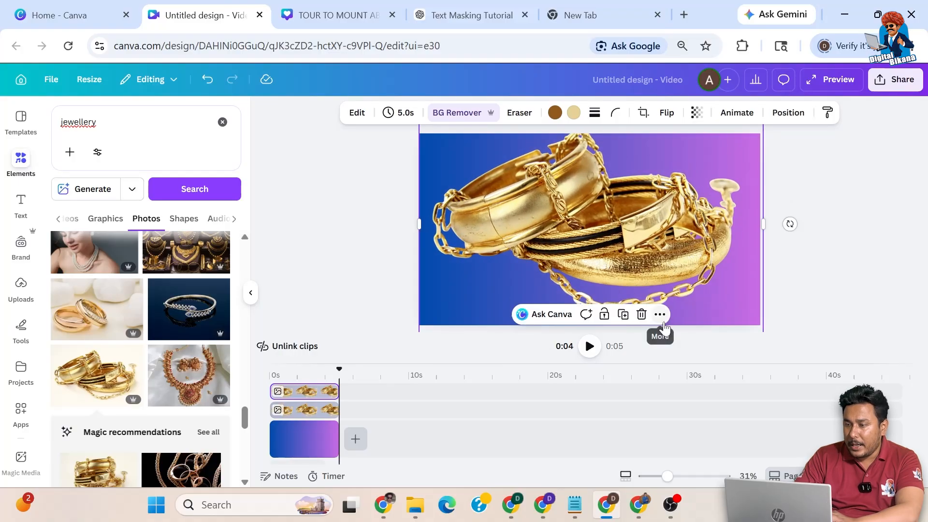
# Step: Send the large copy behind the original bangles and lower its transparency
pyautogui.click(659, 314)
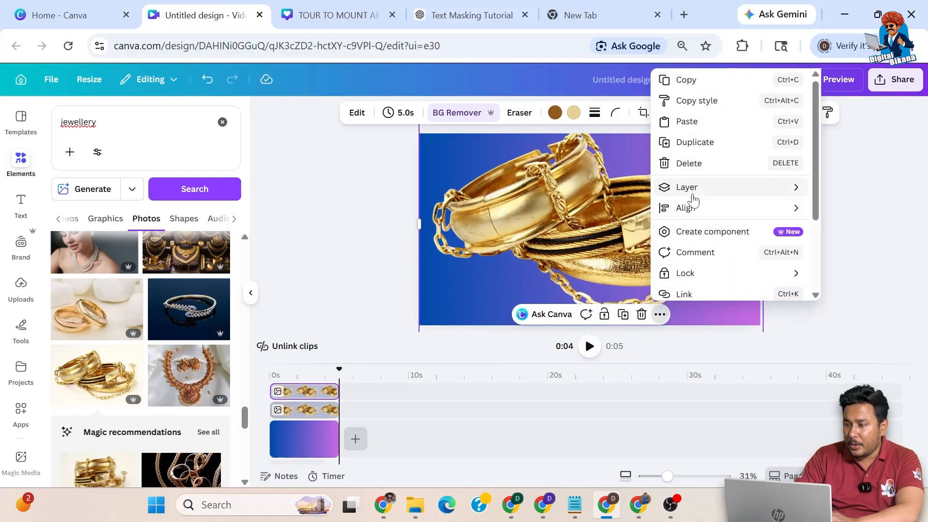
pyautogui.moveTo(693, 196)
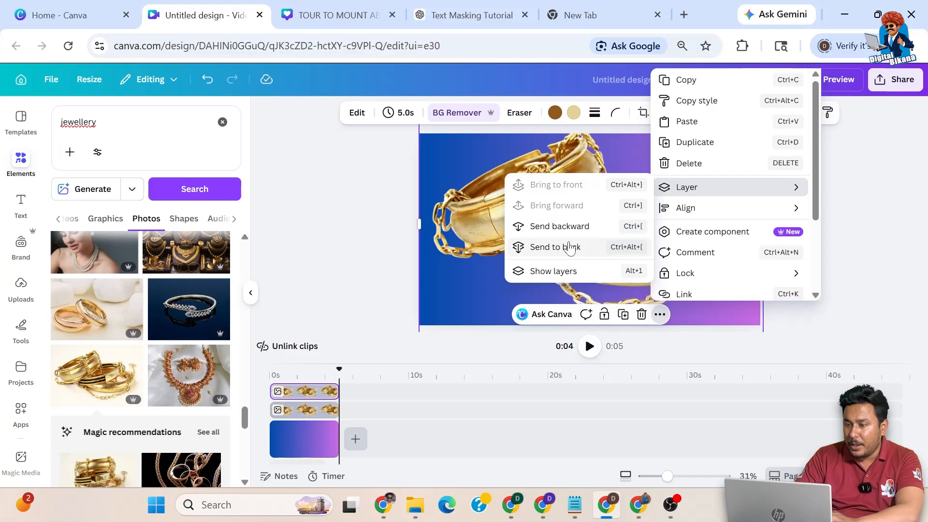
pyautogui.click(560, 225)
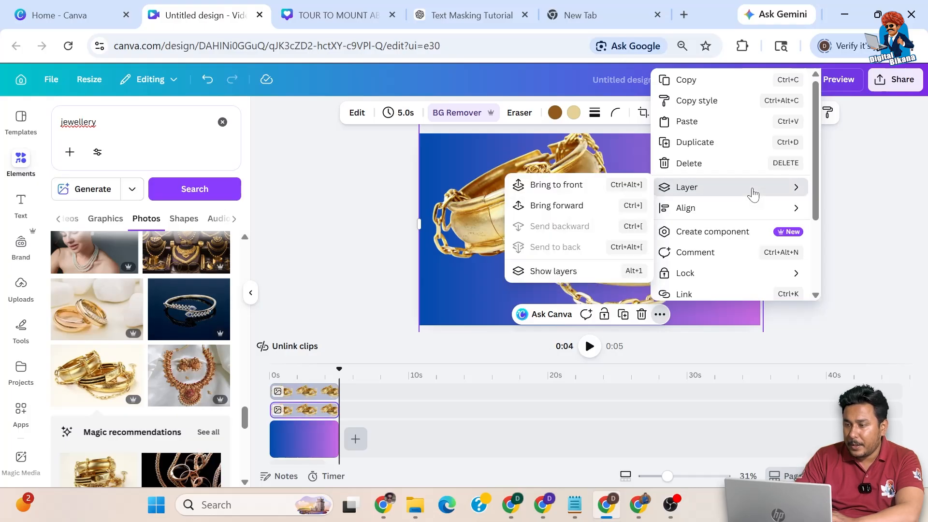
pyautogui.click(538, 215)
pyautogui.click(514, 216)
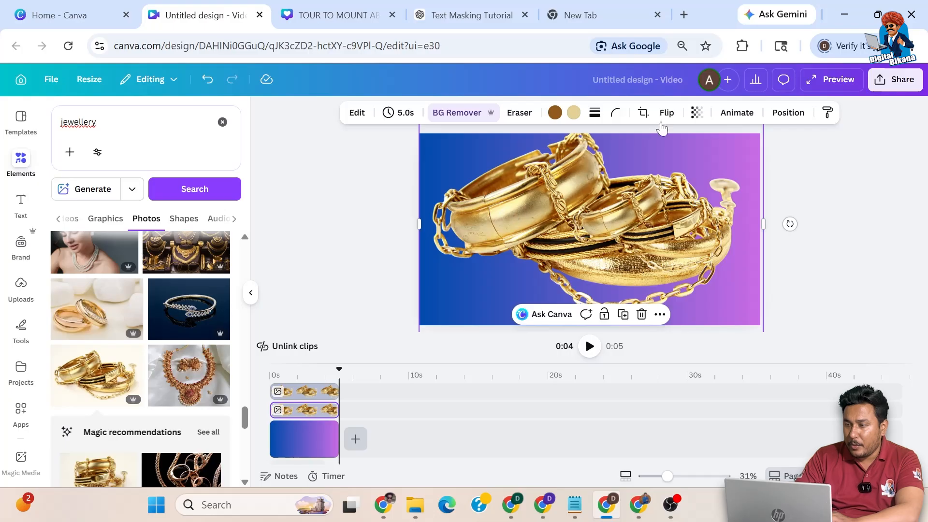
pyautogui.click(696, 113)
pyautogui.moveTo(726, 166); pyautogui.dragTo(651, 173)
pyautogui.click(792, 207)
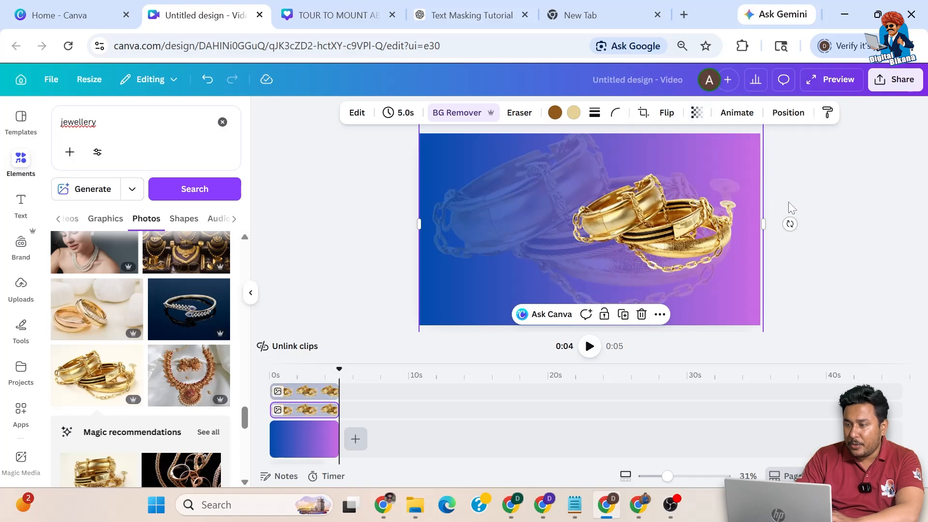
# Step: Search elements for 'frame' and undo the accidentally added gold frame photo
pyautogui.click(22, 164)
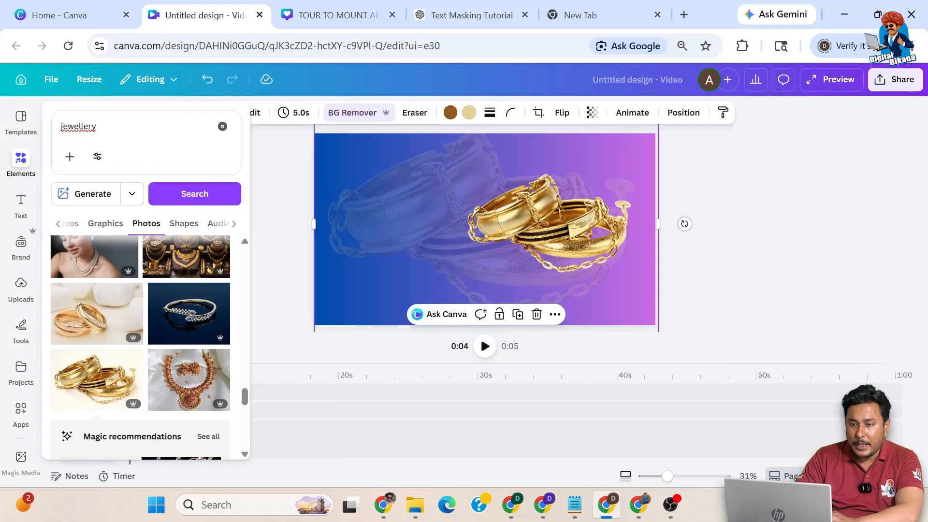
pyautogui.write('frame')
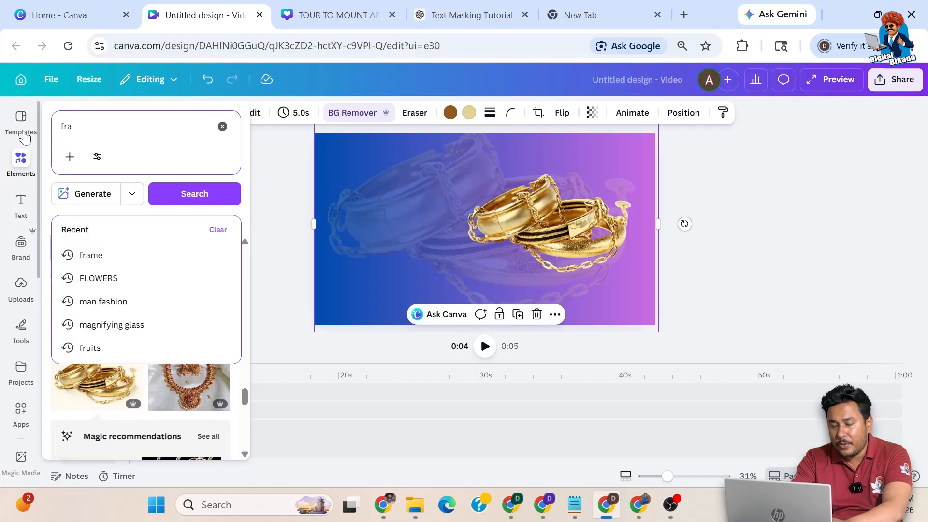
pyautogui.press('Return')
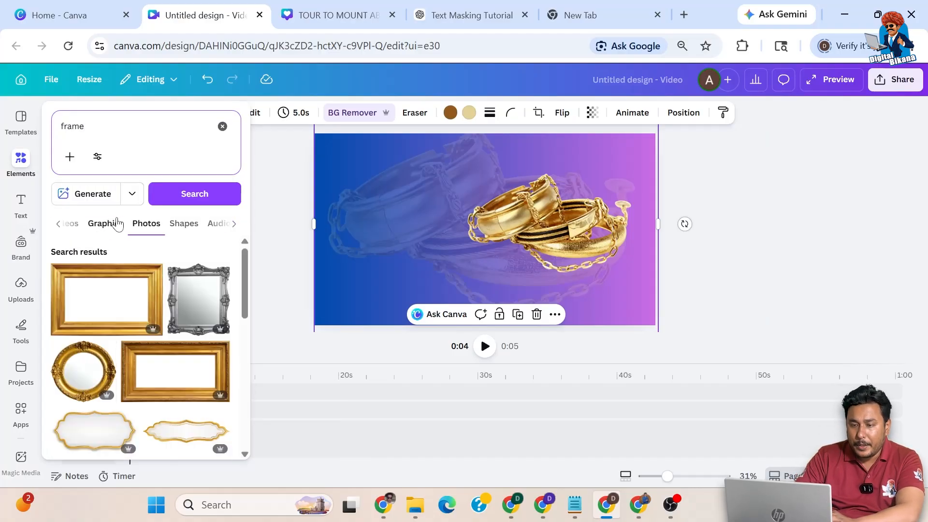
pyautogui.scroll(-2, 106, 334)
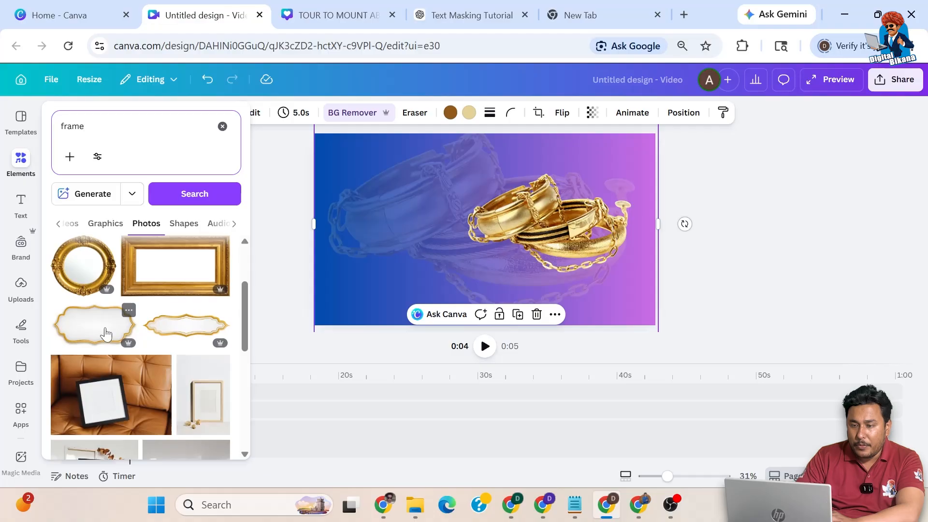
pyautogui.scroll(-2, 106, 333)
pyautogui.scroll(-4, 106, 334)
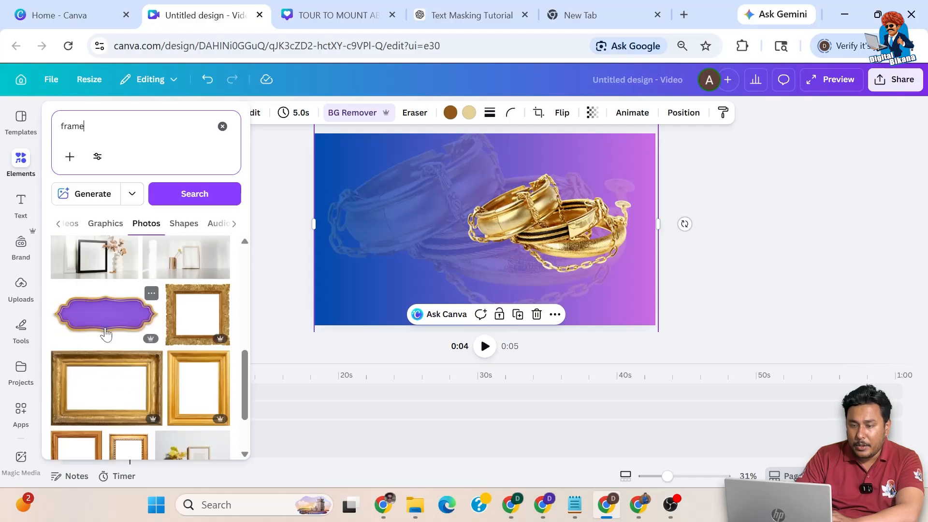
pyautogui.scroll(-5, 105, 334)
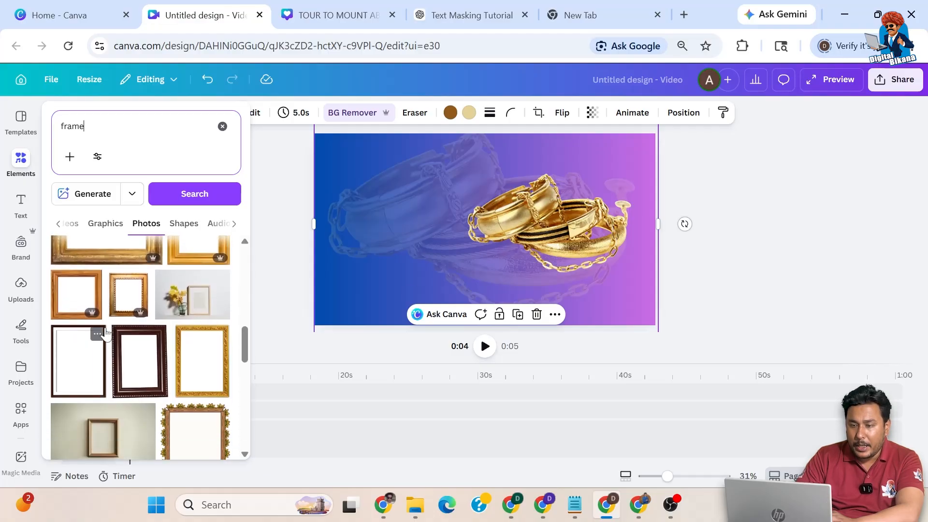
pyautogui.click(154, 333)
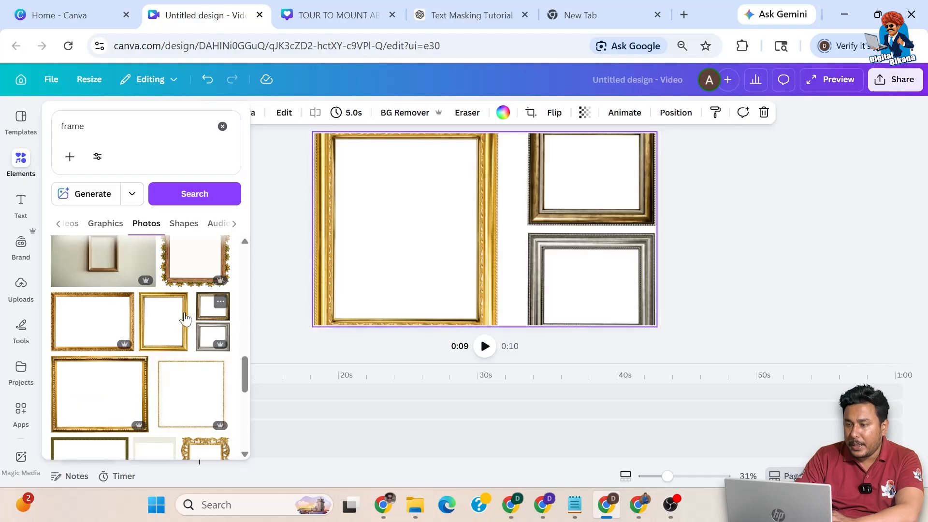
pyautogui.hotkey('ctrl', 'z')
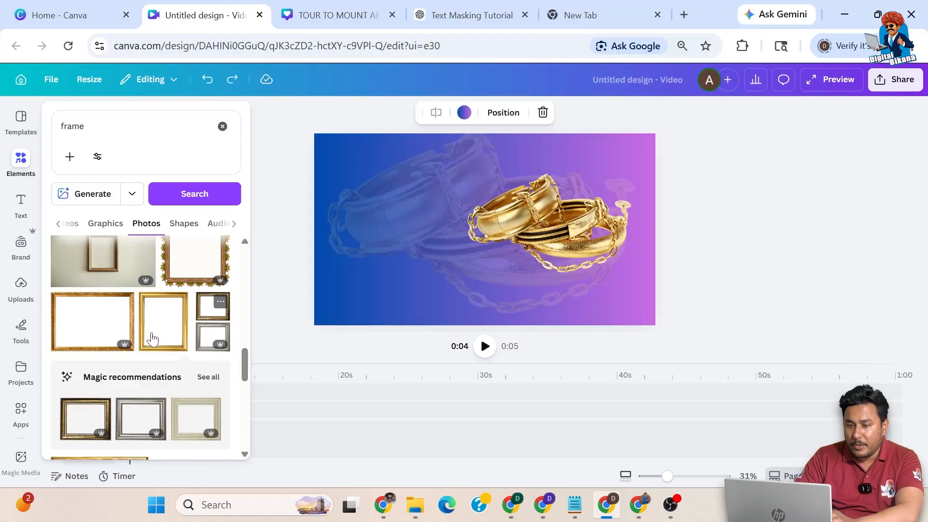
# Step: Show frame results from all categories and select the search text
pyautogui.scroll(-3, 151, 338)
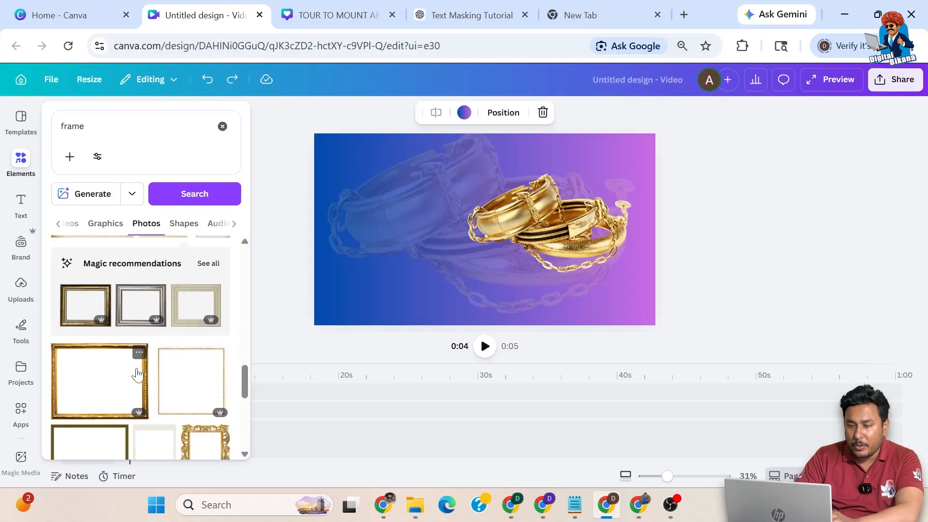
pyautogui.scroll(-6, 137, 374)
pyautogui.scroll(-6, 137, 373)
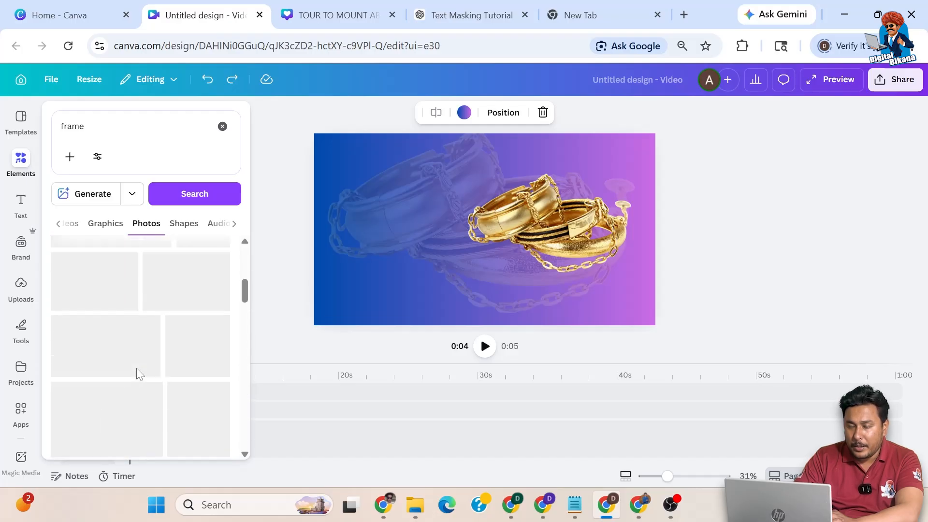
pyautogui.click(59, 224)
pyautogui.click(60, 223)
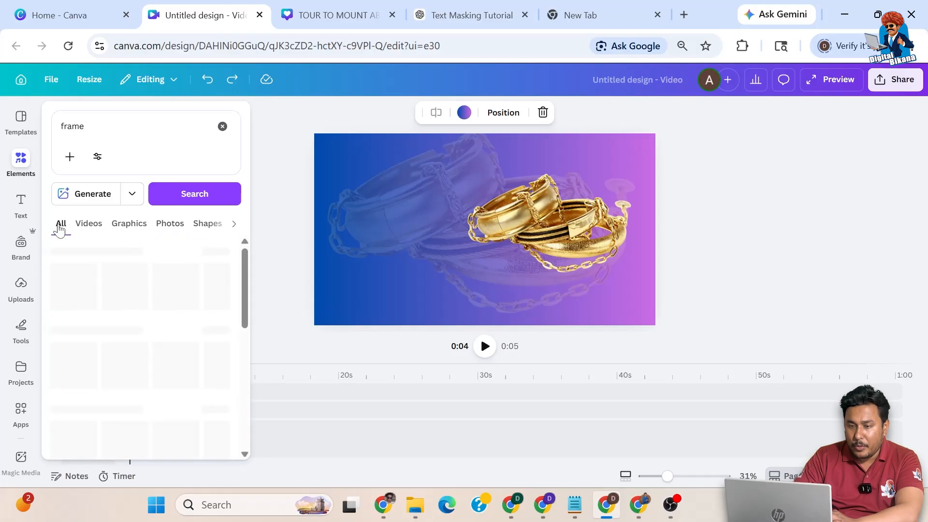
pyautogui.click(73, 126)
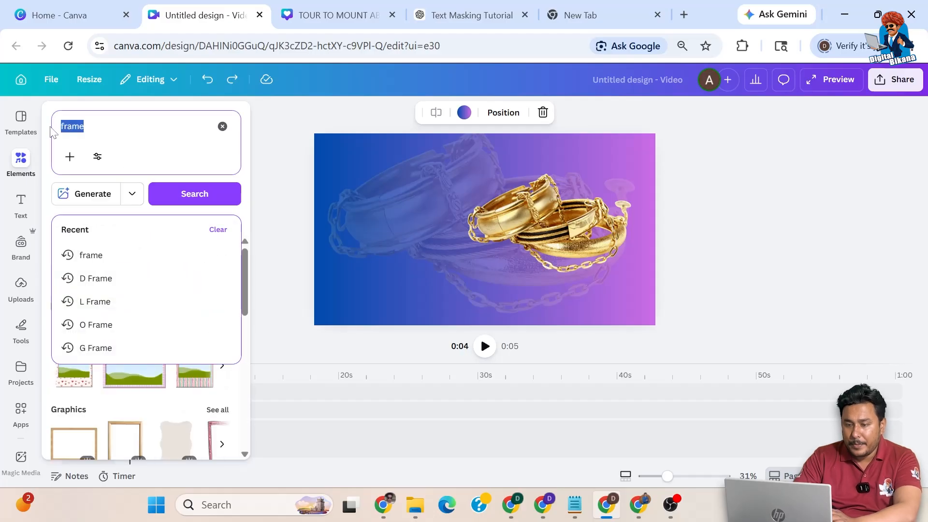
# Step: Replace the search with 'rectangle shape' and browse all its graphics results
pyautogui.press('BackSpace')
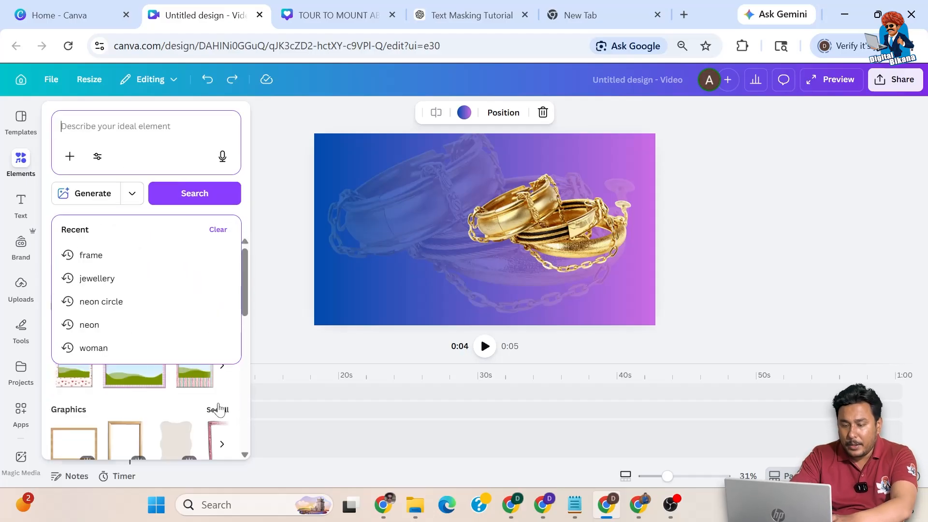
pyautogui.write('rectangle shape')
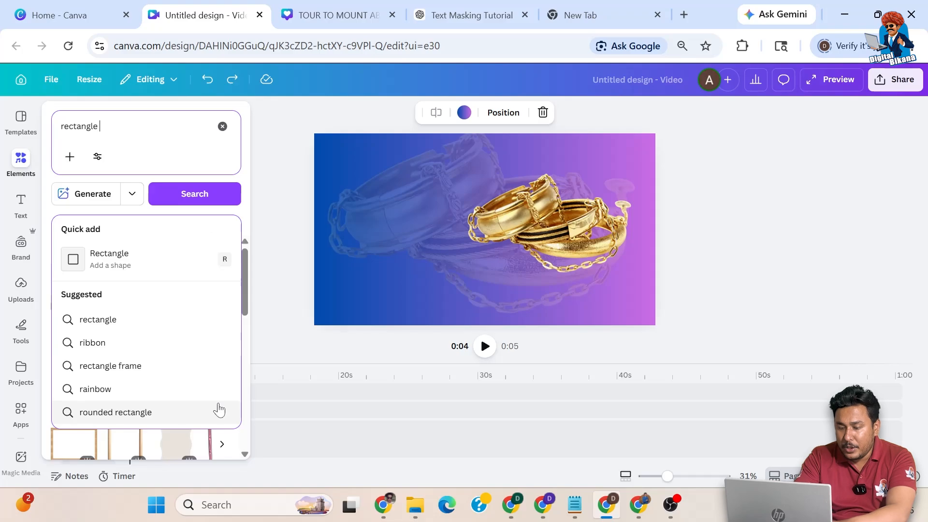
pyautogui.press('Return')
pyautogui.click(219, 252)
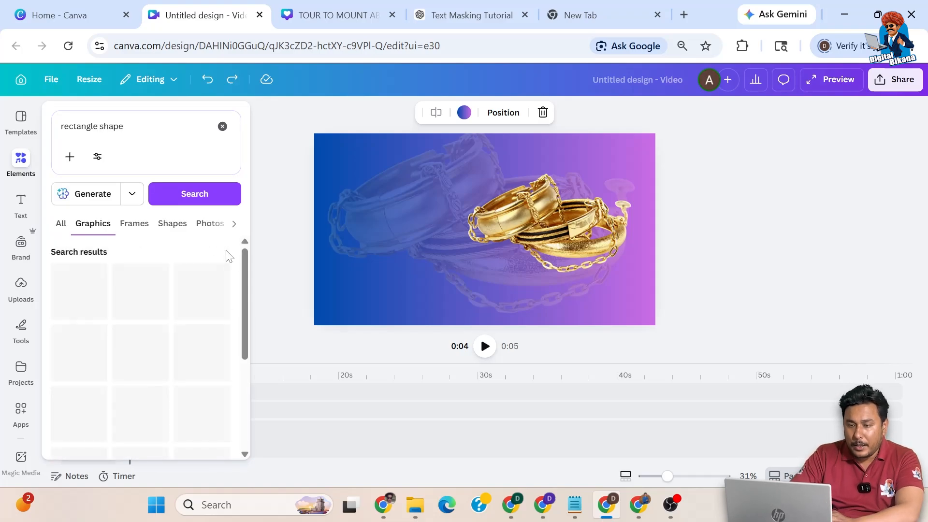
pyautogui.scroll(-6, 245, 300)
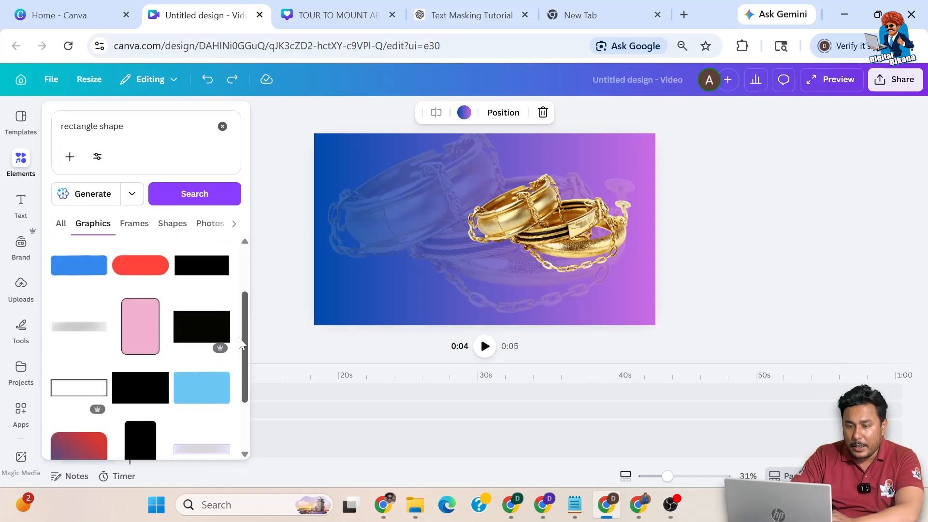
pyautogui.scroll(-1, 237, 433)
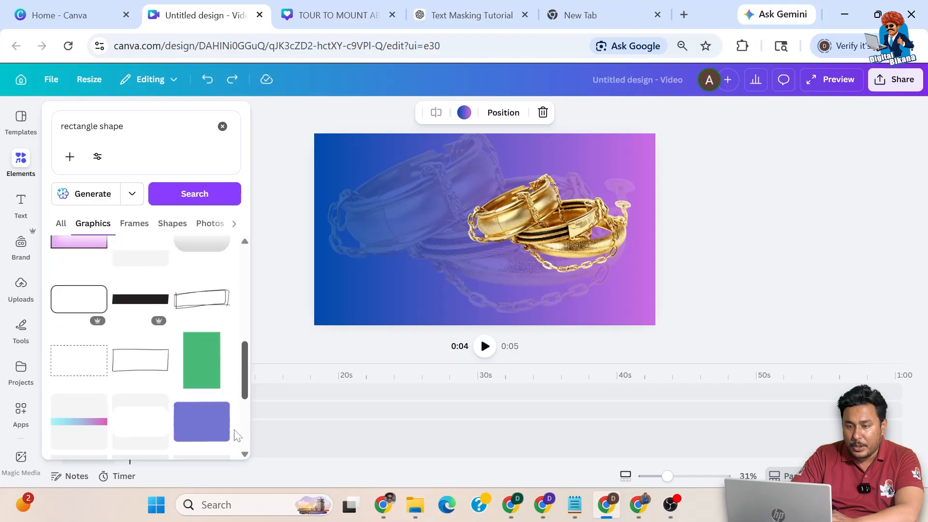
pyautogui.scroll(-3, 236, 439)
# Step: Move the playhead back to the start and add the light-blue rectangle graphic
pyautogui.click(234, 465)
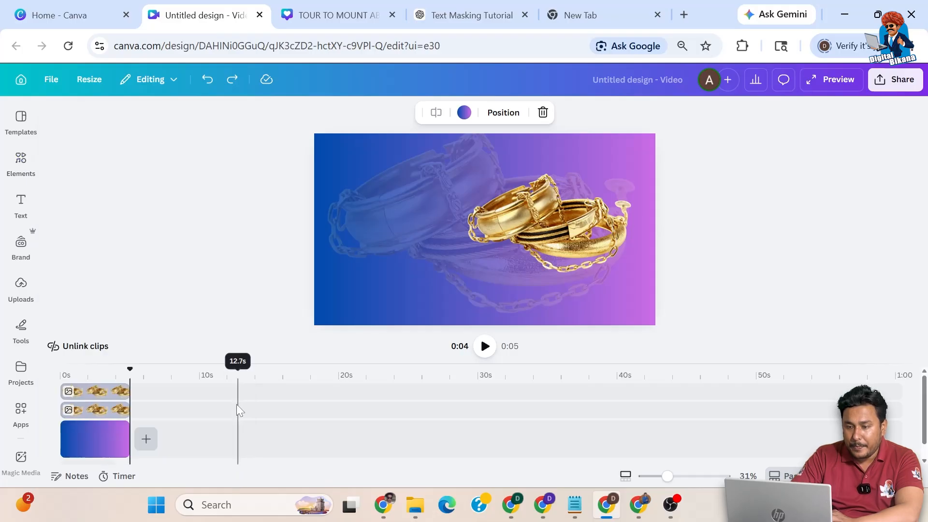
pyautogui.moveTo(127, 361); pyautogui.dragTo(40, 371)
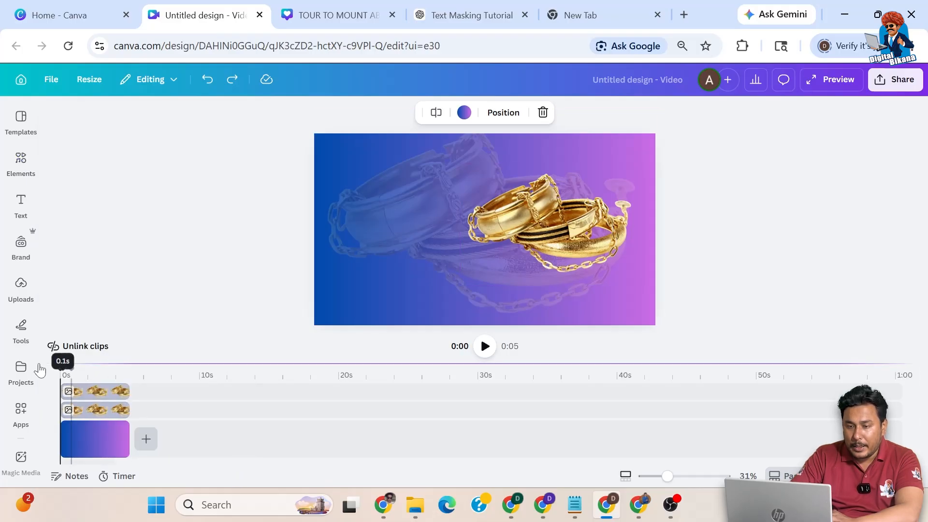
pyautogui.click(21, 162)
pyautogui.scroll(-4, 200, 314)
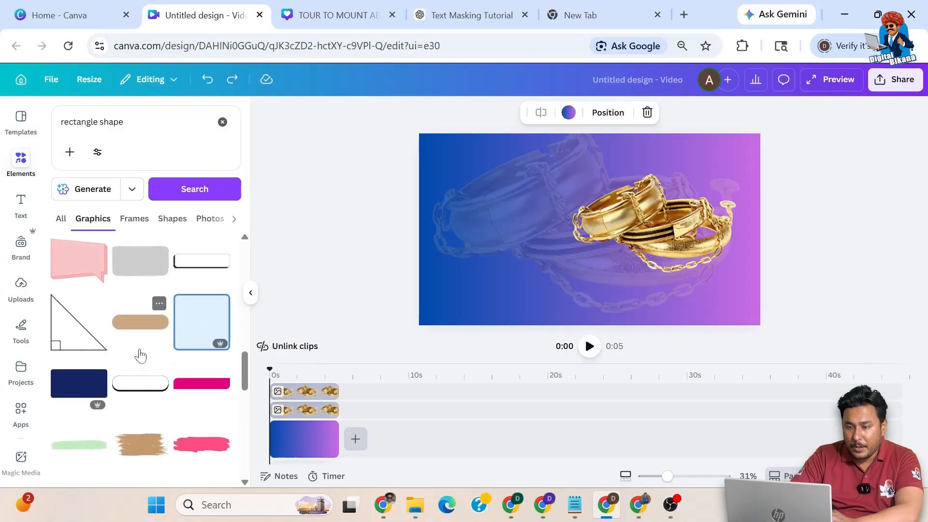
pyautogui.click(201, 322)
# Step: Fill the rectangle with the background's purple using the eyedropper
pyautogui.click(503, 114)
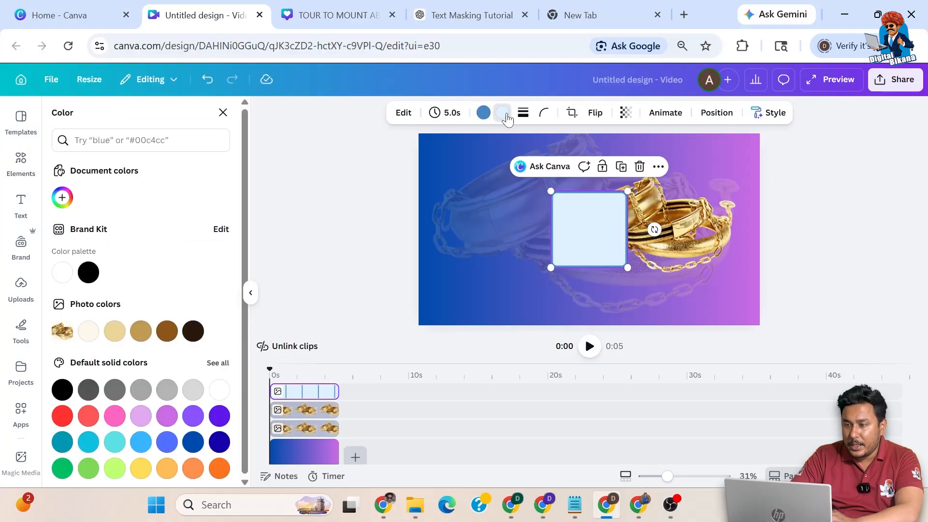
pyautogui.click(70, 203)
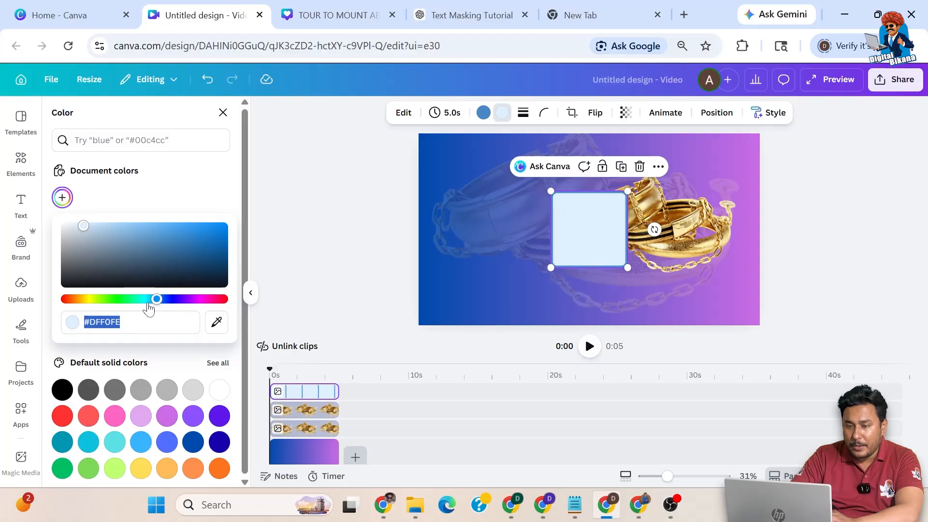
pyautogui.moveTo(156, 299); pyautogui.dragTo(64, 300)
pyautogui.moveTo(83, 233); pyautogui.dragTo(242, 218)
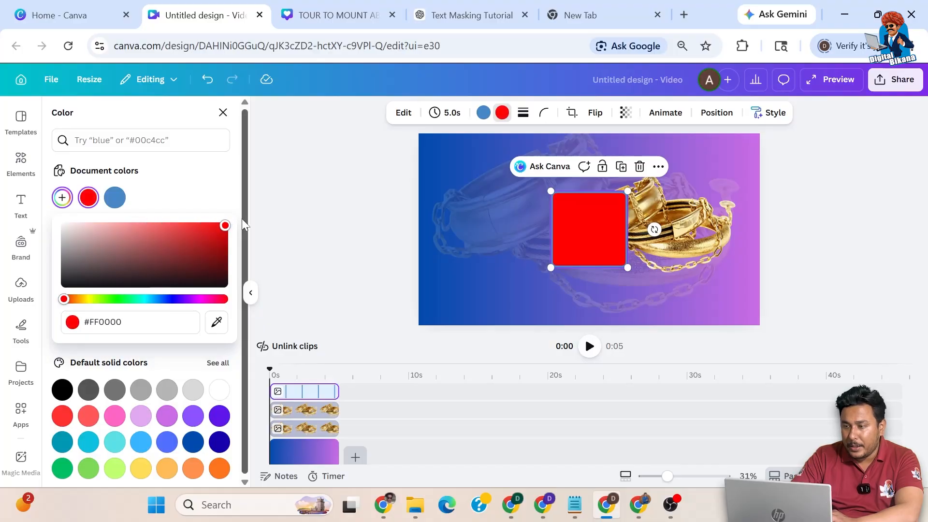
pyautogui.click(216, 321)
pyautogui.click(716, 148)
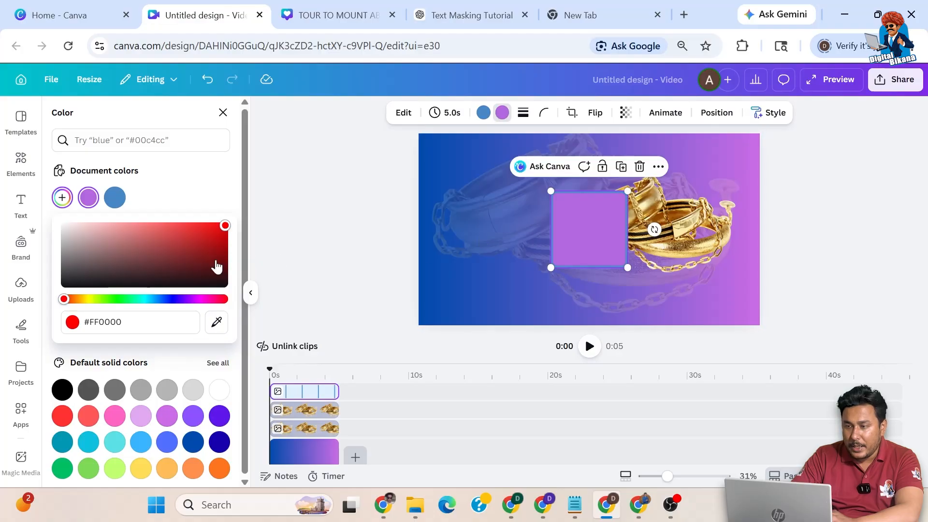
# Step: Give the rectangle a brown border sampled from the jewellery and enlarge it on the right
pyautogui.click(483, 113)
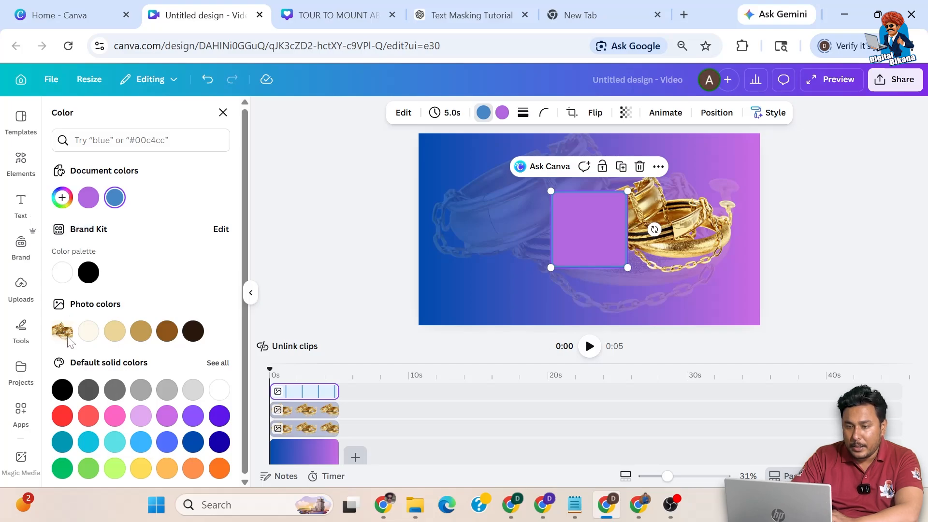
pyautogui.click(62, 197)
pyautogui.click(216, 321)
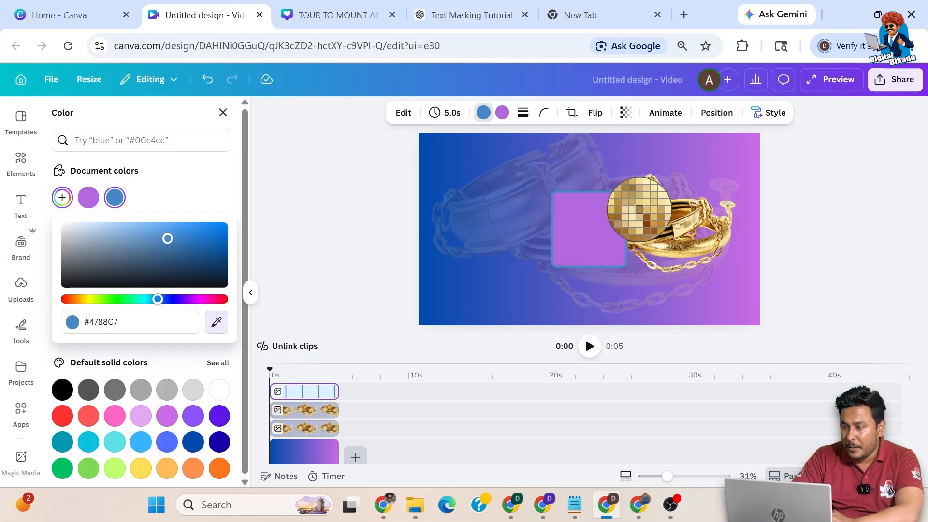
pyautogui.click(676, 247)
pyautogui.moveTo(643, 196); pyautogui.dragTo(686, 252)
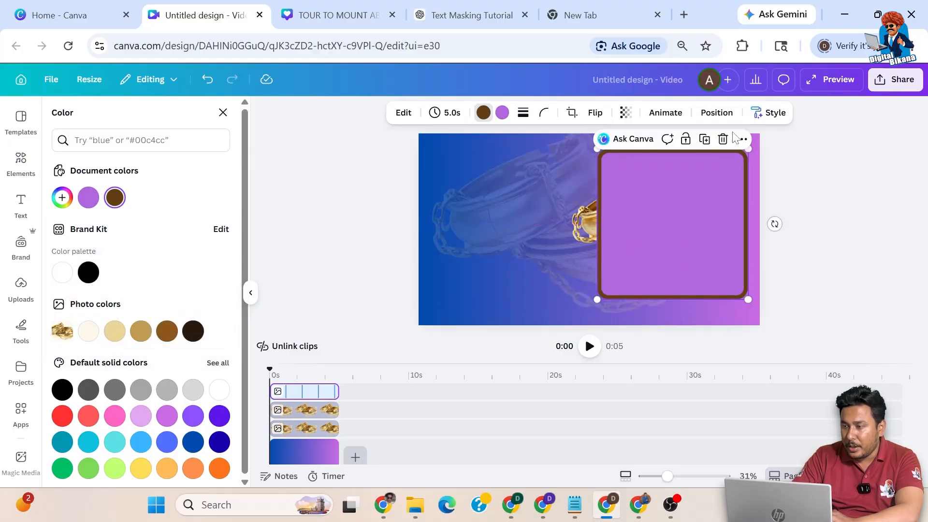
# Step: Send the purple framed square backward behind the gold bangles, then deselect it
pyautogui.click(741, 139)
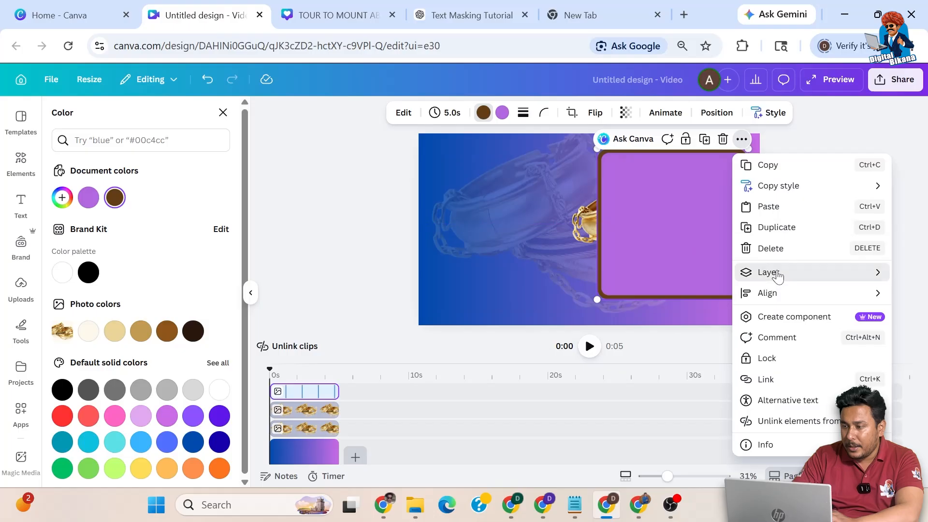
pyautogui.moveTo(772, 274)
pyautogui.click(633, 313)
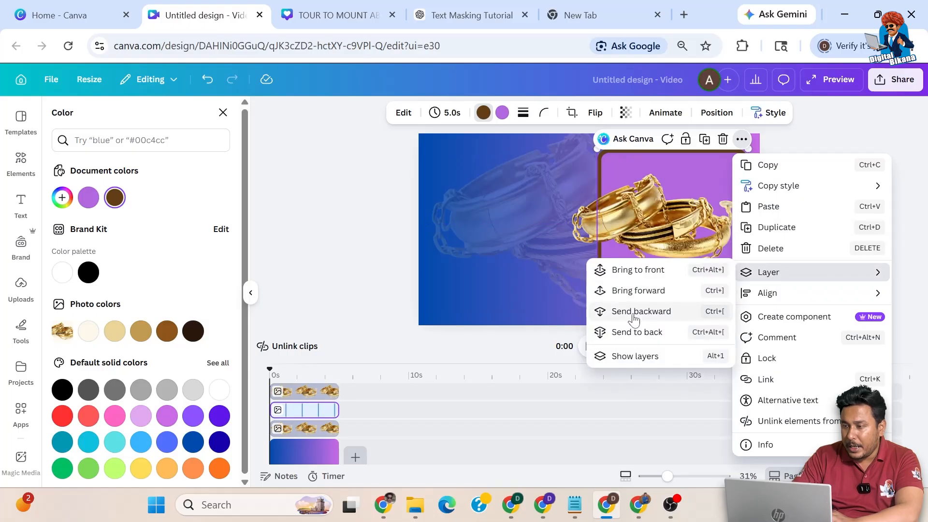
pyautogui.click(798, 140)
pyautogui.click(798, 140)
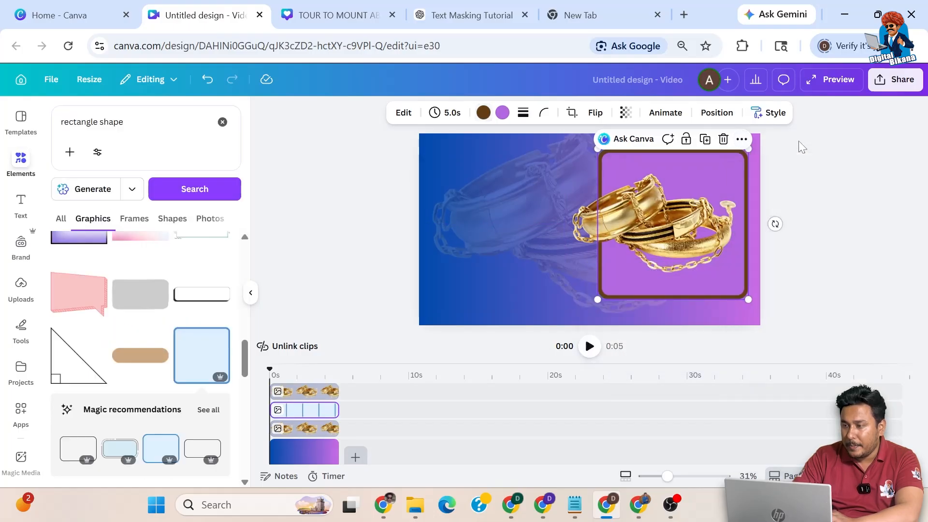
# Step: Search '10% off' and place the red 10% OFF graphic left of the framed bangles
pyautogui.click(21, 162)
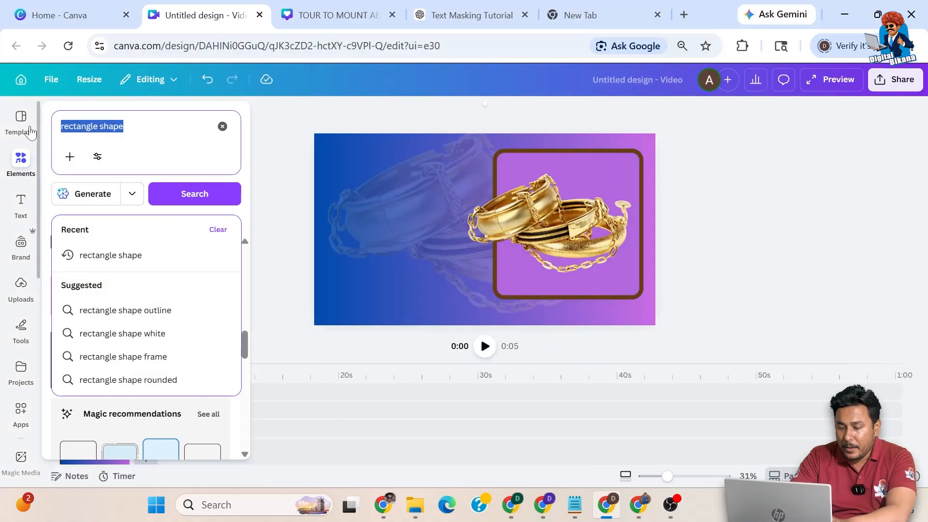
pyautogui.write('10')
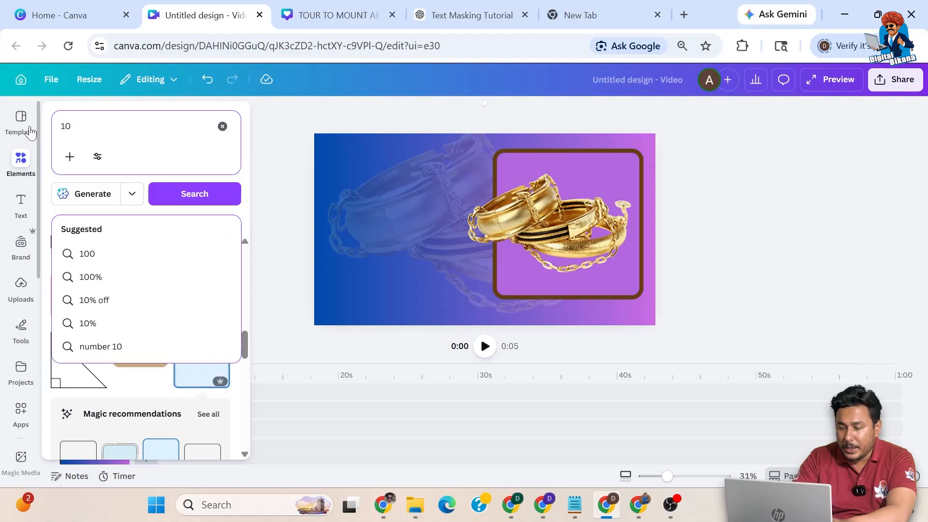
pyautogui.write('% off')
pyautogui.press('Return')
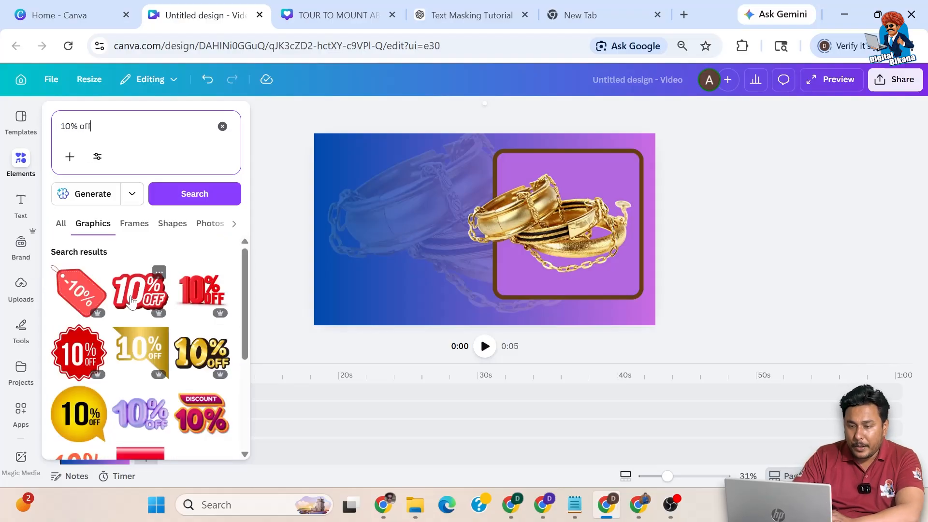
pyautogui.click(155, 273)
pyautogui.moveTo(530, 253); pyautogui.dragTo(435, 260)
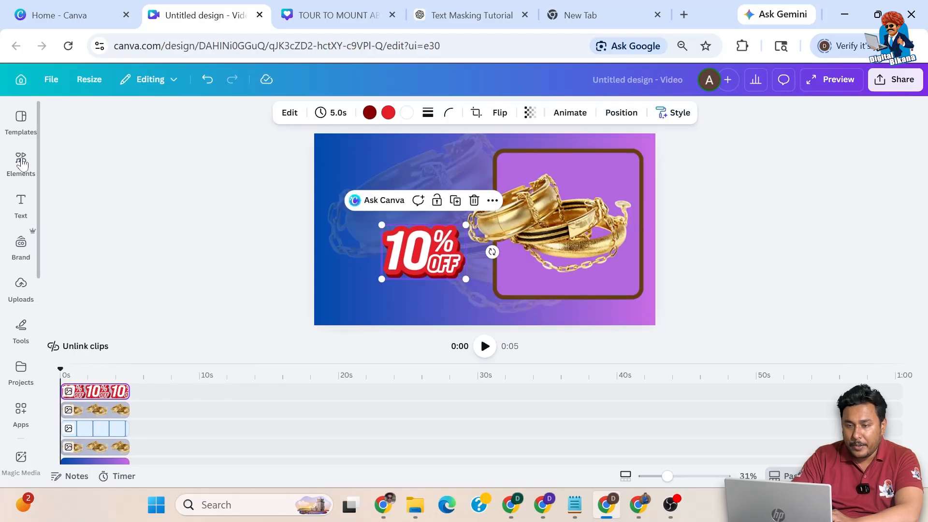
pyautogui.click(21, 164)
pyautogui.click(20, 205)
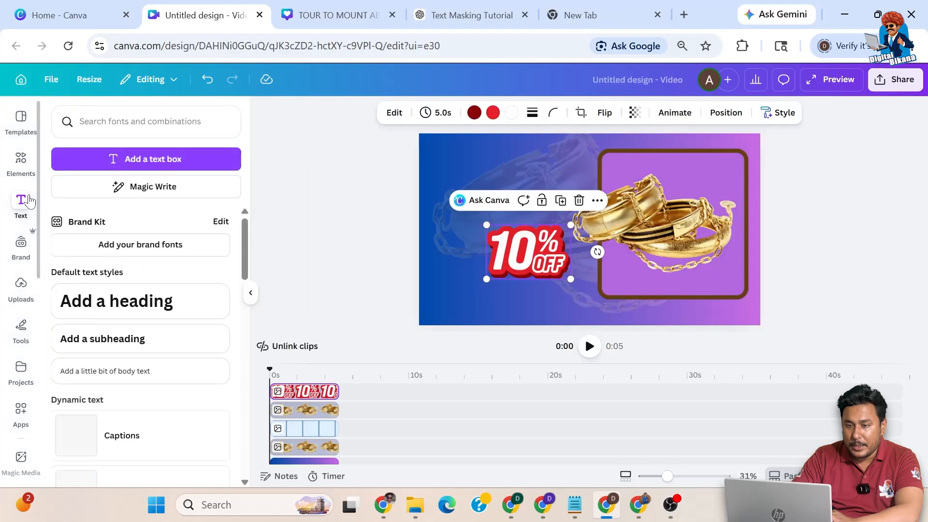
# Step: Add a heading reading 'Jewelery Bangles Necklaces Rings', one word per line
pyautogui.click(129, 296)
pyautogui.write('Jewel')
pyautogui.write('ery Ban')
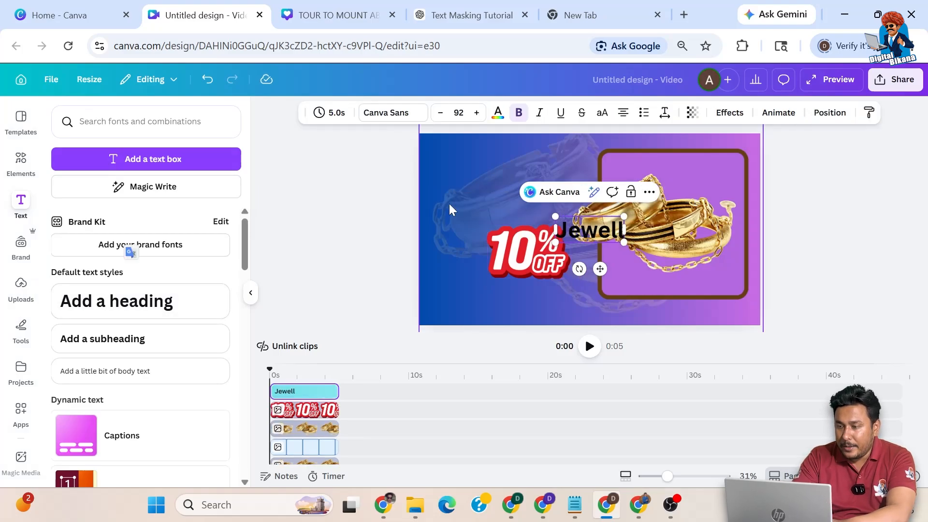
pyautogui.write('gles Nec')
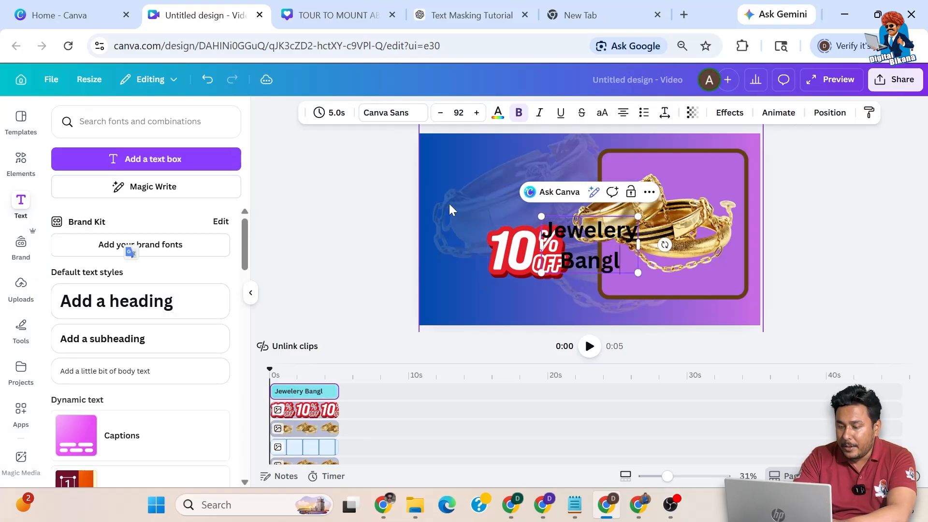
pyautogui.write('kl')
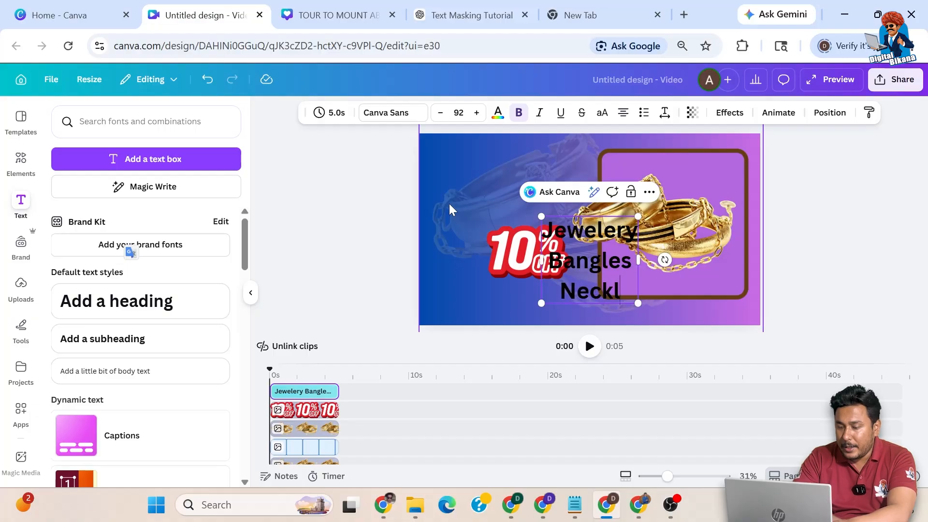
pyautogui.write('aces Rings')
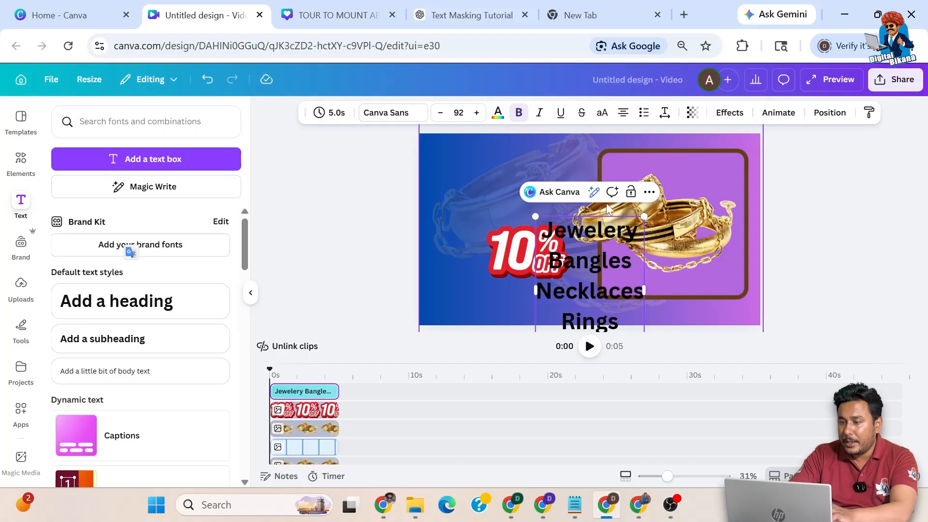
# Step: Move the heading up and left, and make it white in the Anton font
pyautogui.press('Escape')
pyautogui.moveTo(623, 328); pyautogui.dragTo(562, 262)
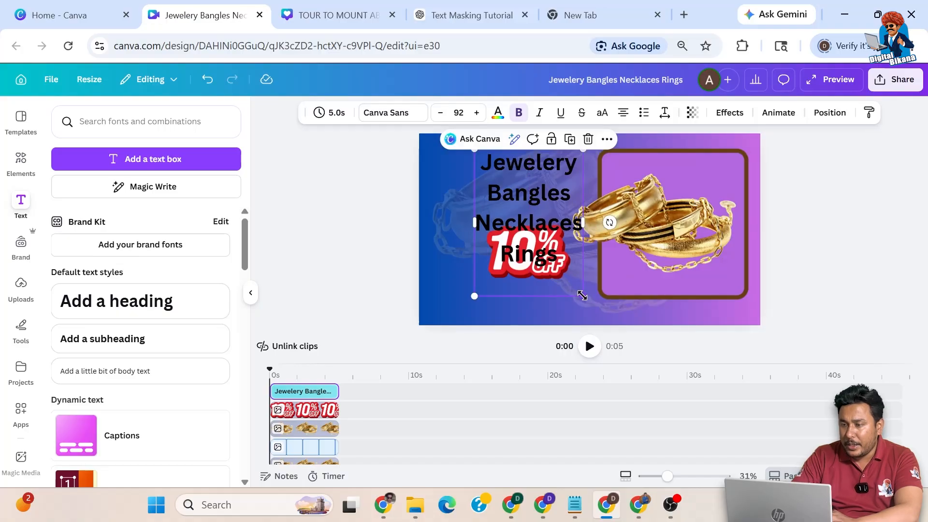
pyautogui.click(498, 112)
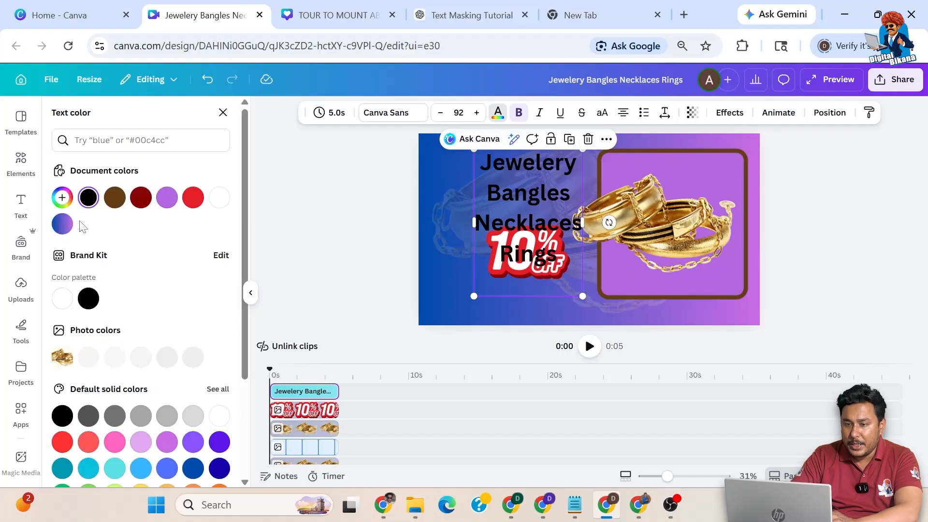
pyautogui.click(219, 197)
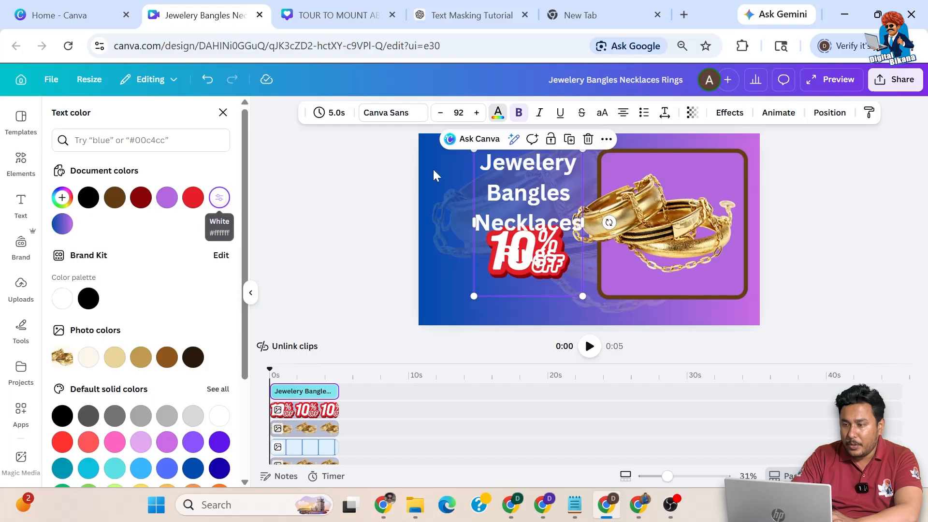
pyautogui.click(385, 113)
pyautogui.click(112, 371)
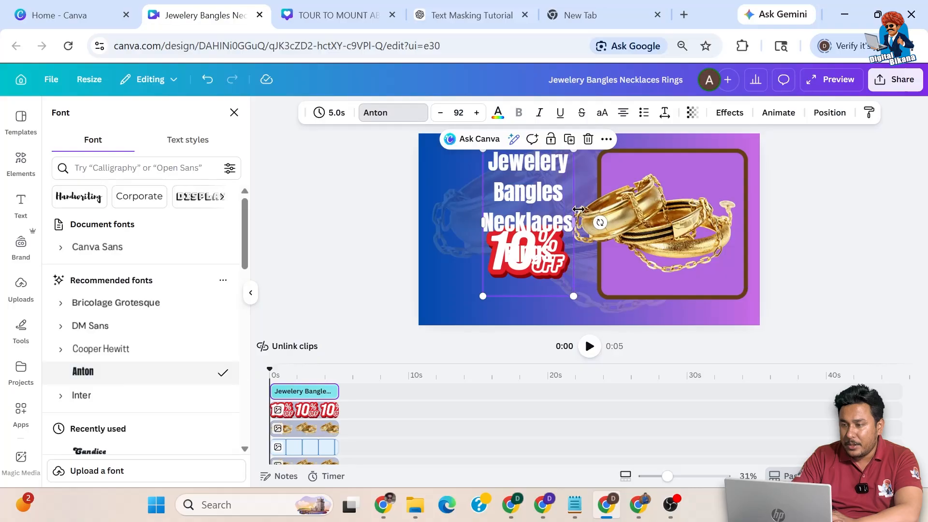
# Step: Tighten line spacing to 1.07, enlarge the heading to size 147 and set transparency 14
pyautogui.click(665, 114)
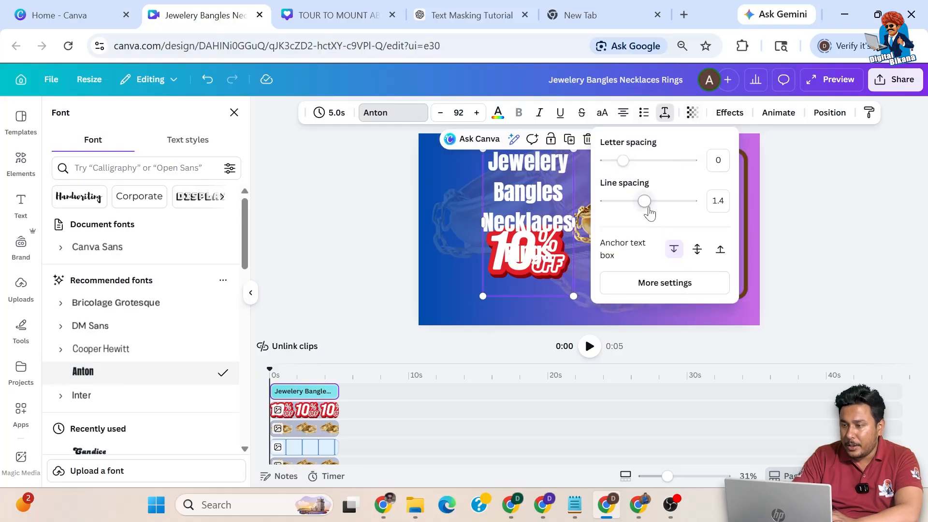
pyautogui.moveTo(649, 206); pyautogui.dragTo(630, 208)
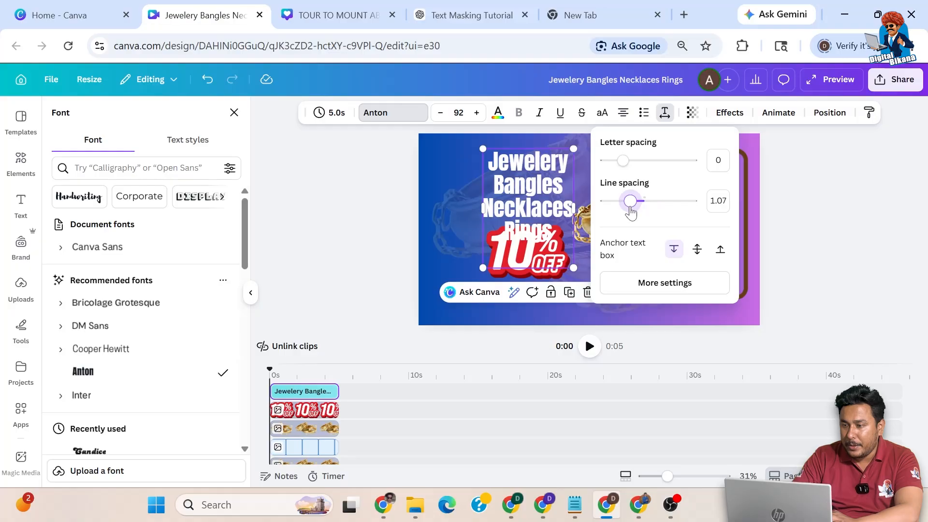
pyautogui.click(777, 221)
pyautogui.moveTo(536, 213); pyautogui.dragTo(491, 212)
pyautogui.moveTo(529, 267); pyautogui.dragTo(583, 330)
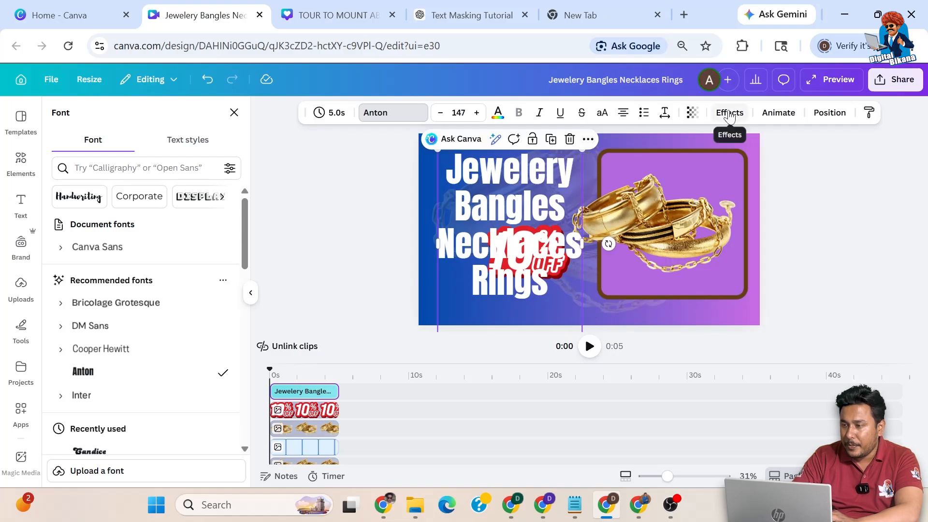
pyautogui.click(692, 112)
pyautogui.moveTo(720, 165); pyautogui.dragTo(651, 166)
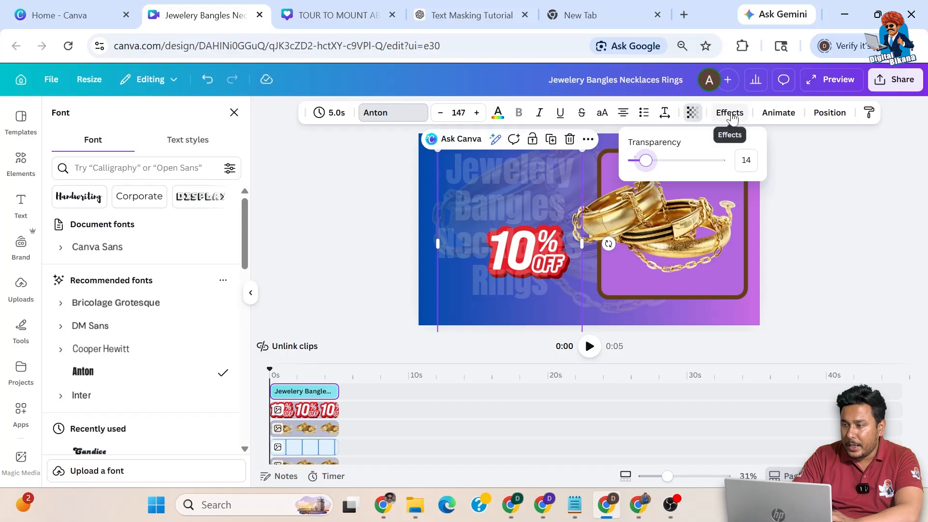
pyautogui.click(786, 217)
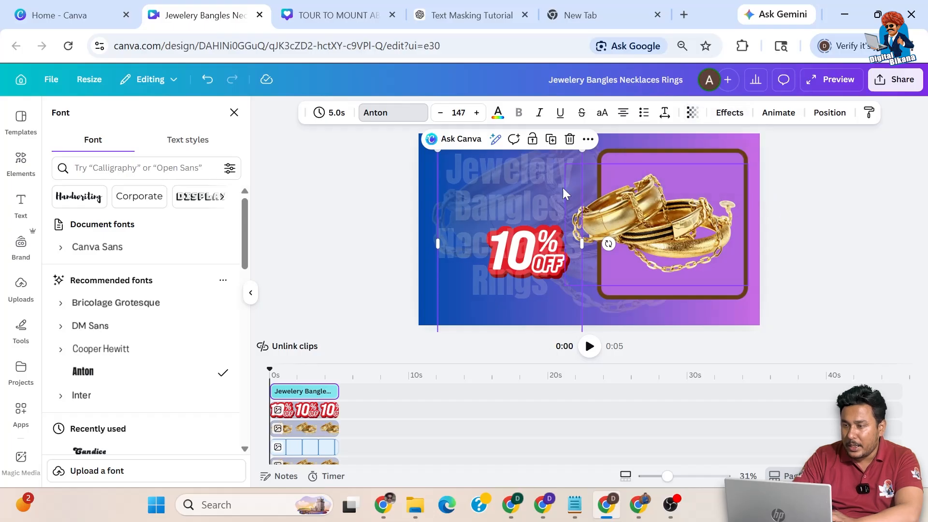
# Step: Send the heading backward repeatedly until it sits behind every other element
pyautogui.click(569, 140)
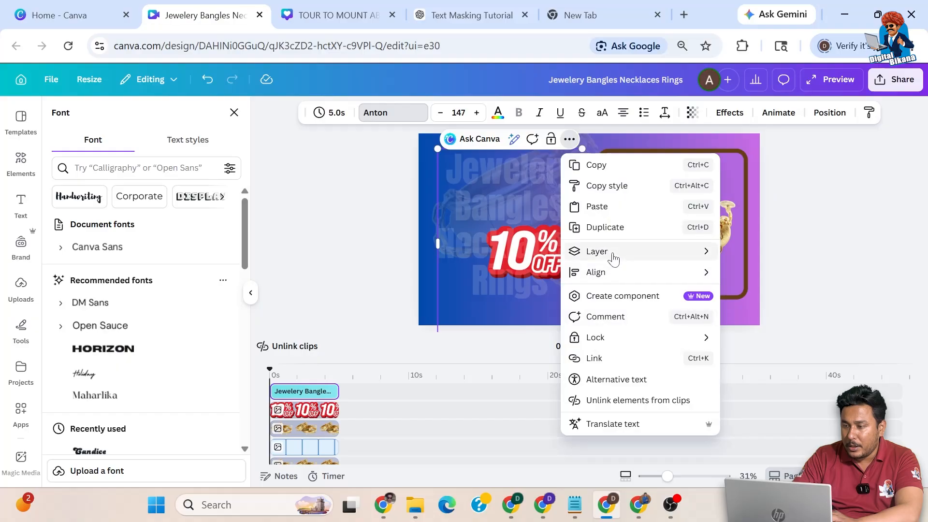
pyautogui.moveTo(614, 259)
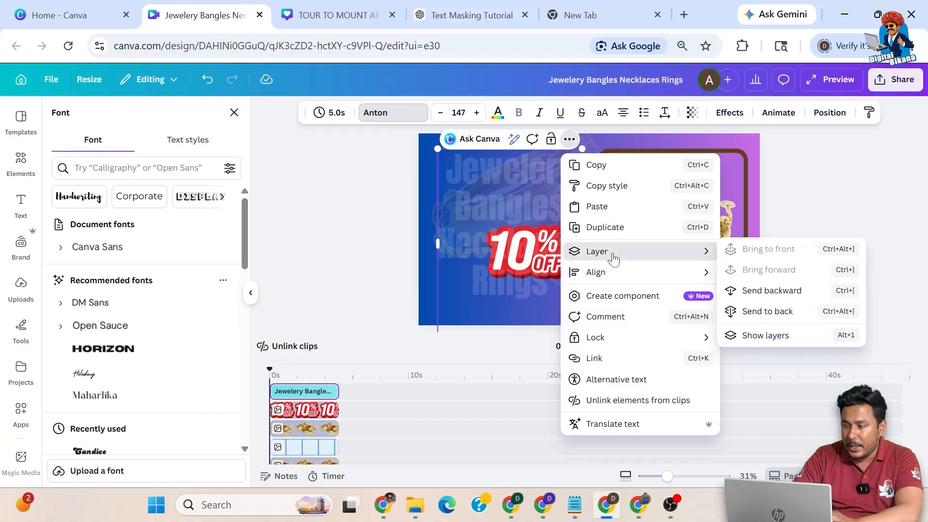
pyautogui.click(760, 292)
pyautogui.click(760, 292)
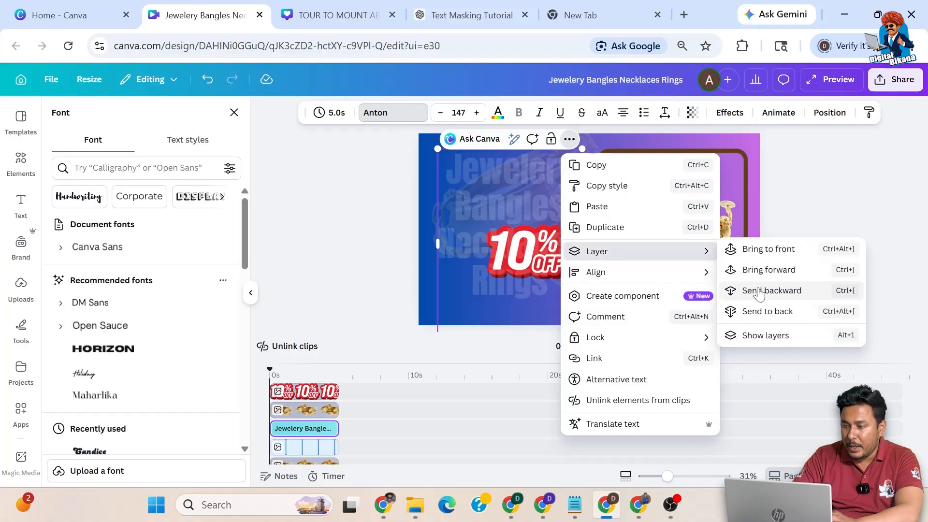
pyautogui.click(760, 292)
pyautogui.click(759, 290)
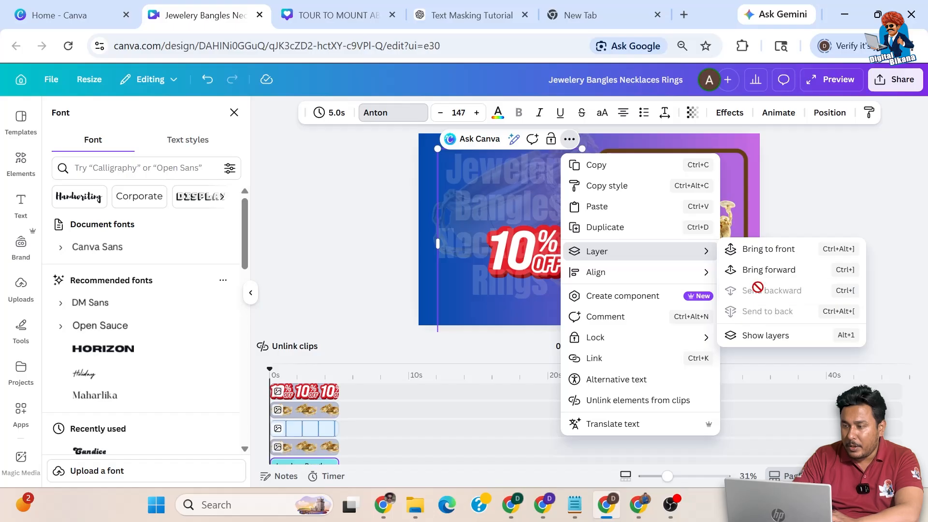
pyautogui.press('Escape')
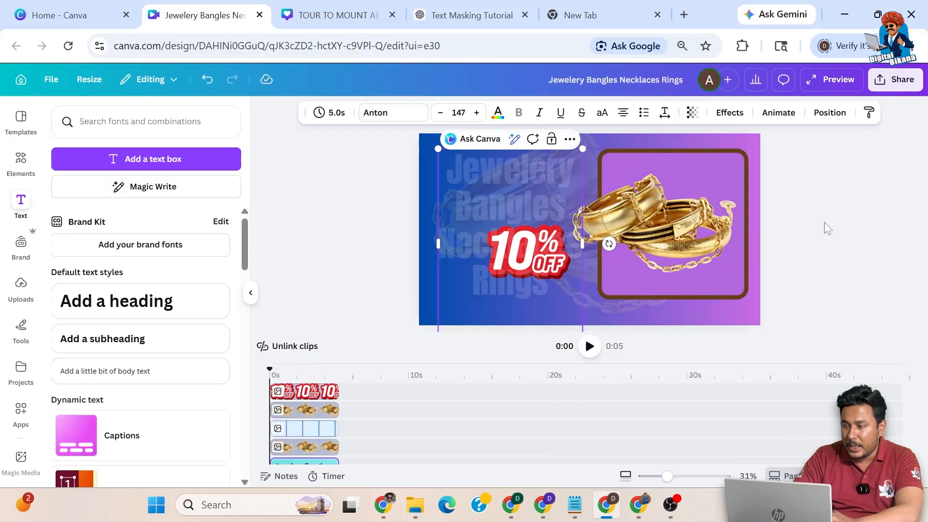
# Step: Add a heading 'Starting from Rs 999/-', shrink it and move it toward the page bottom
pyautogui.click(816, 192)
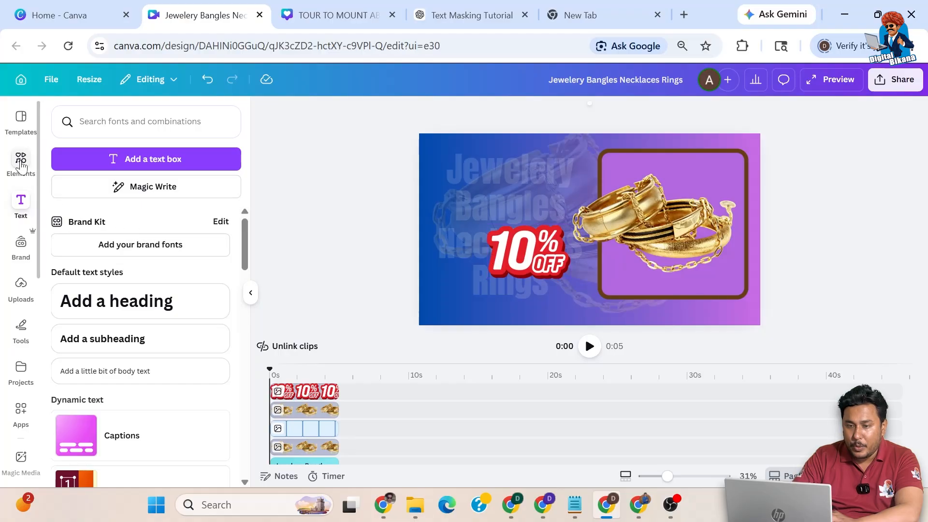
pyautogui.click(95, 301)
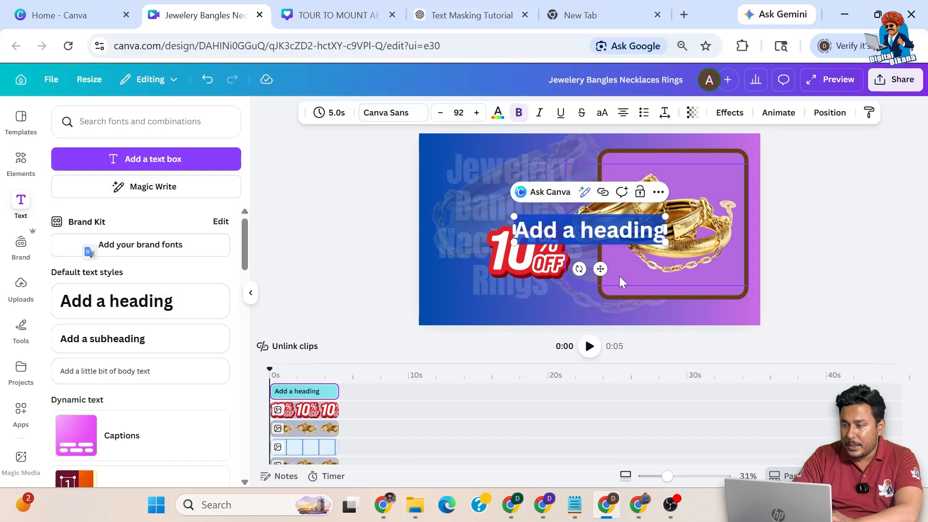
pyautogui.write('Starting from')
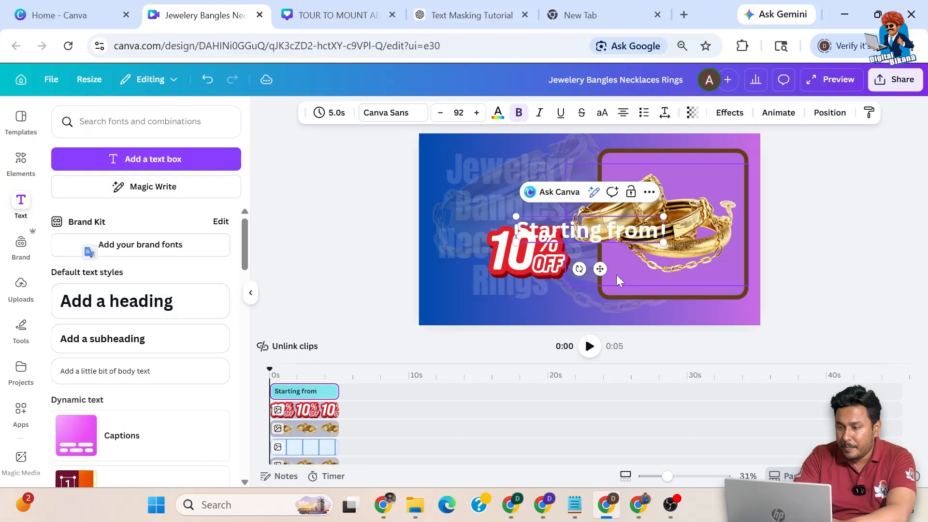
pyautogui.write(' Rs 999')
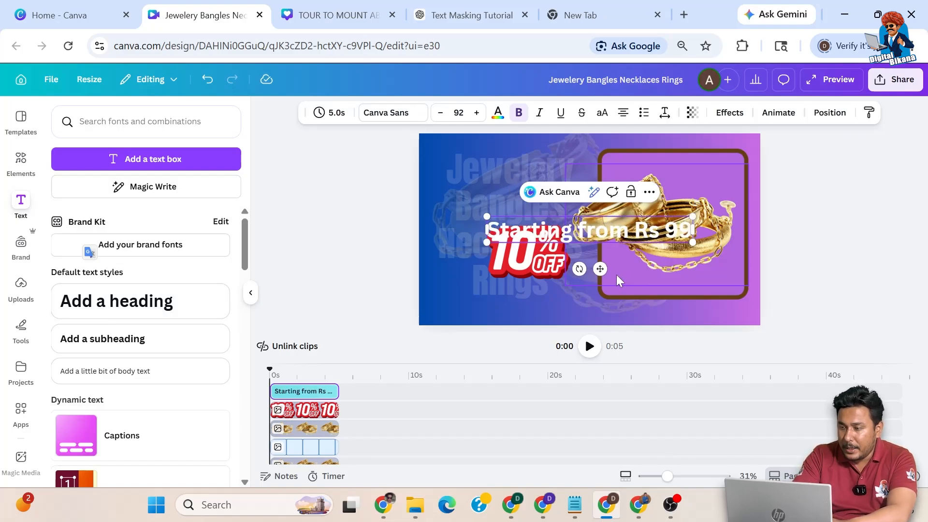
pyautogui.write('/-')
pyautogui.moveTo(719, 242); pyautogui.dragTo(654, 230)
pyautogui.moveTo(577, 268); pyautogui.dragTo(529, 338)
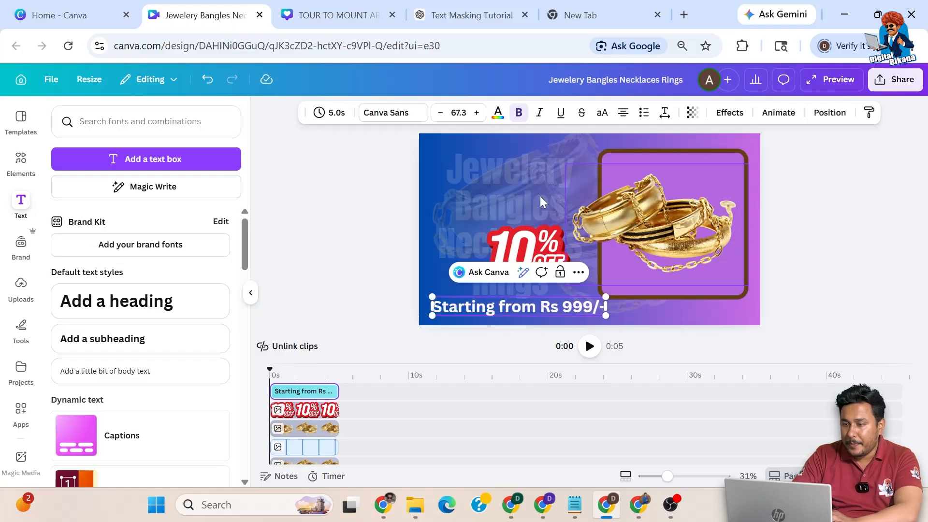
# Step: Give the price text a thickened outline in the 10% OFF badge's red, sampled with the eyedropper
pyautogui.click(727, 112)
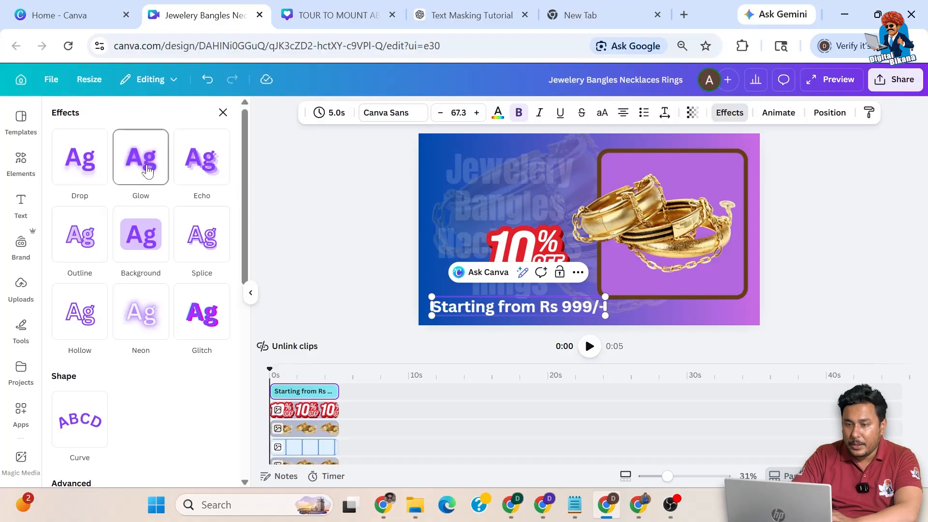
pyautogui.click(71, 177)
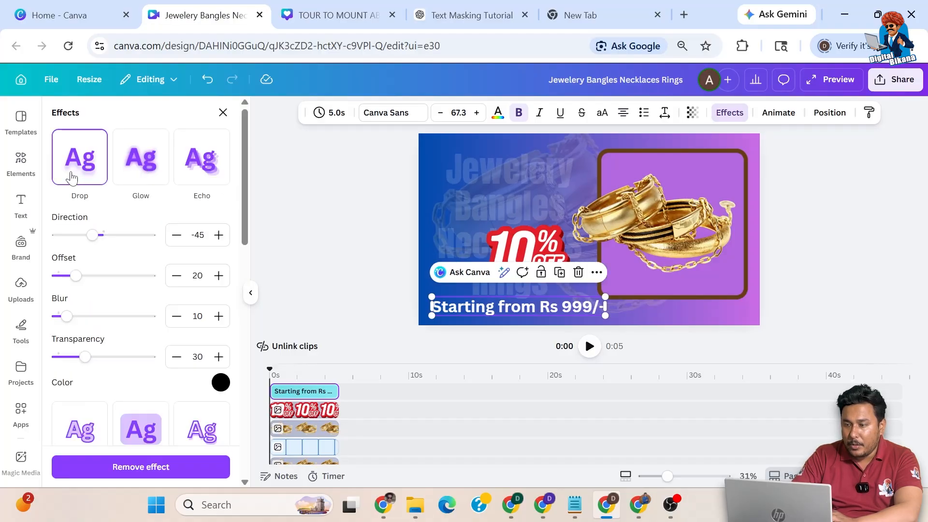
pyautogui.click(146, 171)
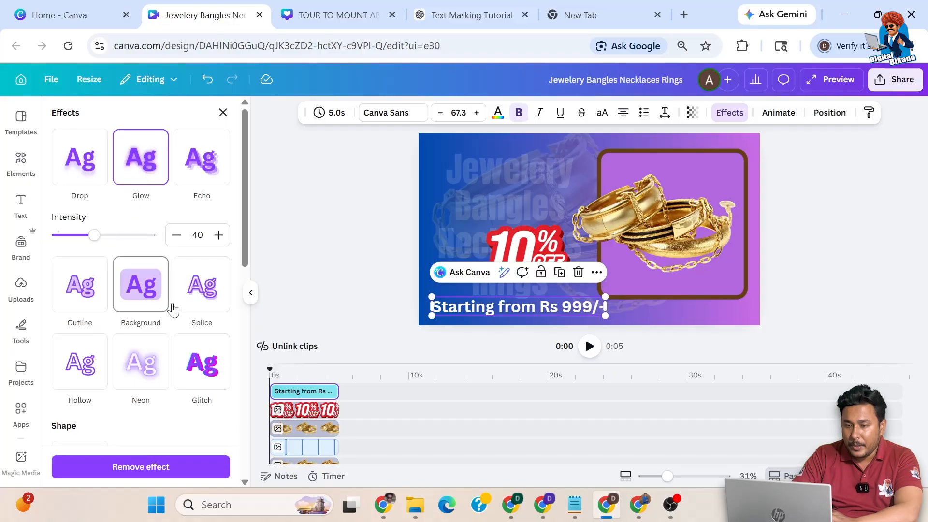
pyautogui.click(84, 314)
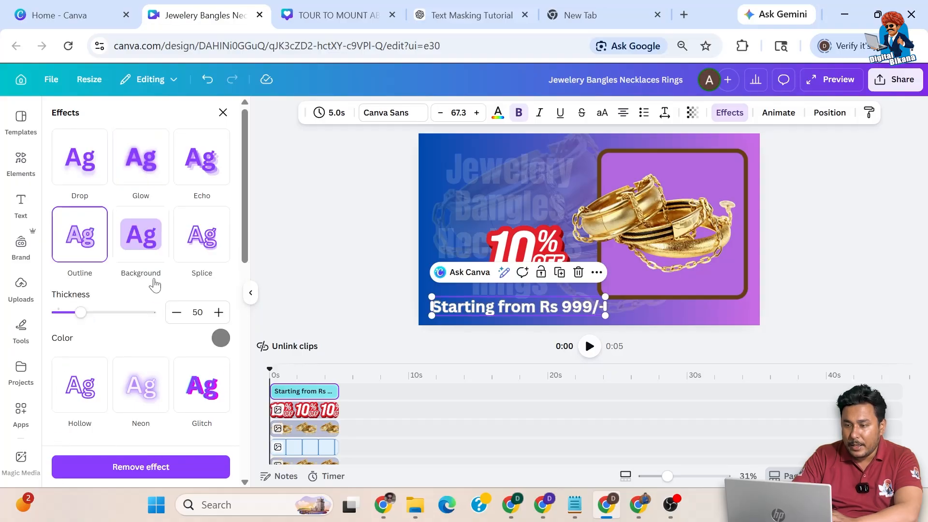
pyautogui.moveTo(81, 312); pyautogui.dragTo(126, 312)
pyautogui.click(220, 339)
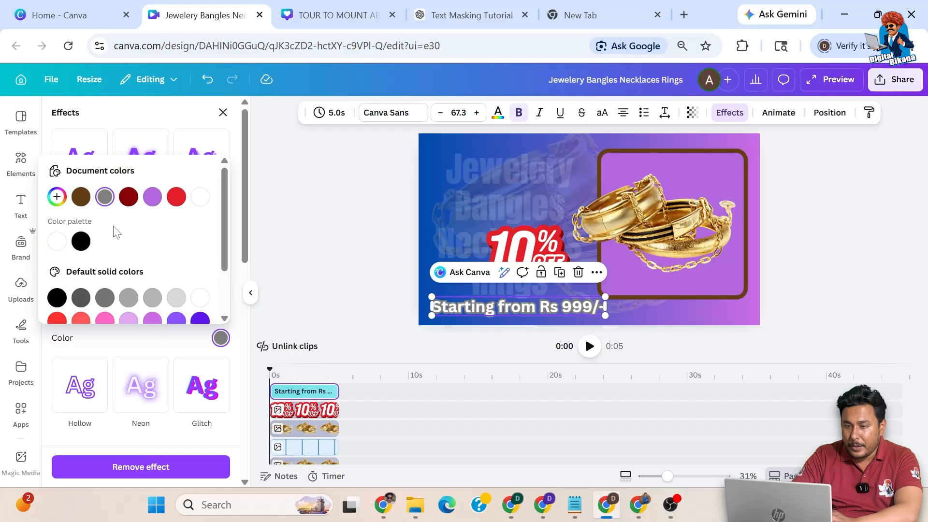
pyautogui.click(57, 197)
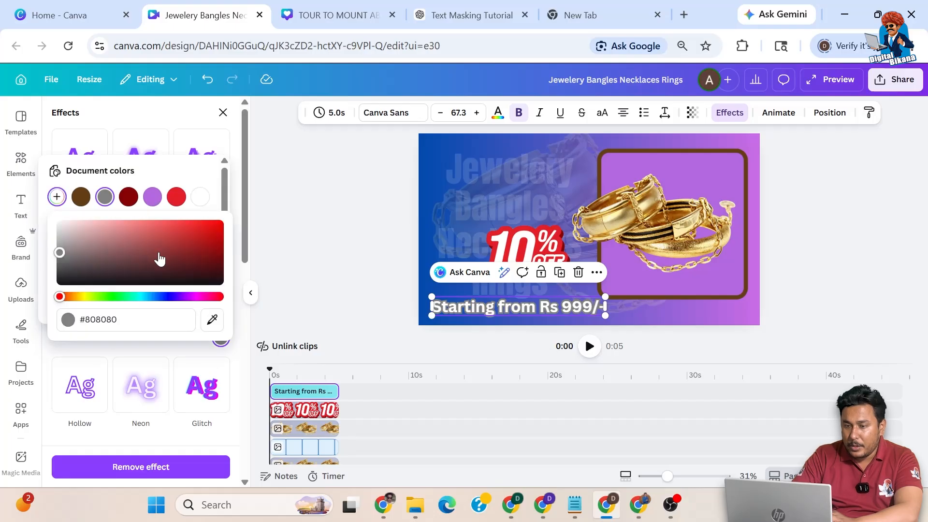
pyautogui.click(213, 319)
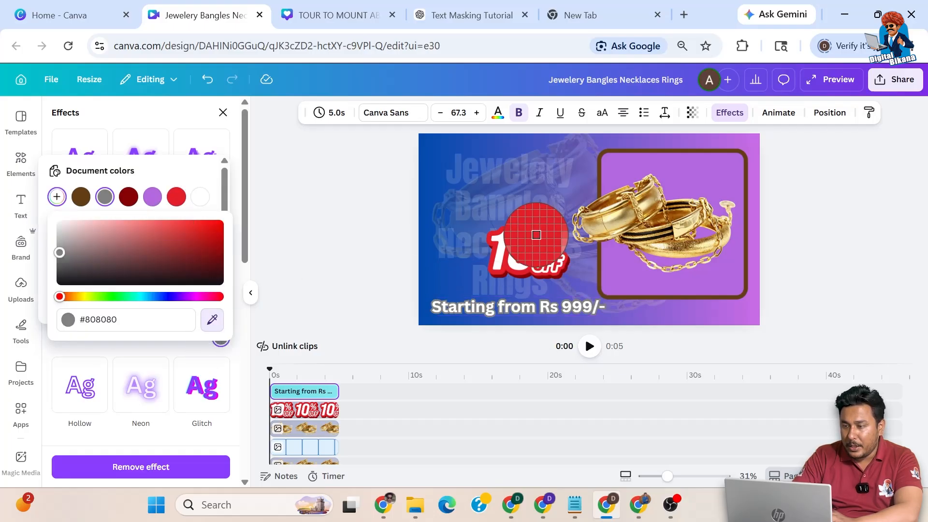
pyautogui.click(538, 240)
pyautogui.click(765, 270)
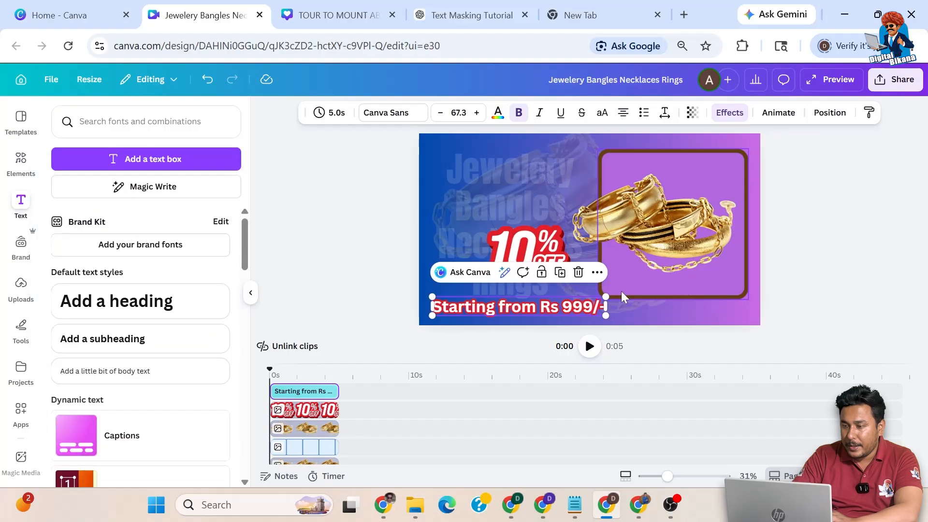
# Step: Shrink the price line and position it just under the 10% OFF badge
pyautogui.moveTo(605, 315); pyautogui.dragTo(548, 307)
pyautogui.click(478, 316)
pyautogui.moveTo(479, 315); pyautogui.dragTo(517, 300)
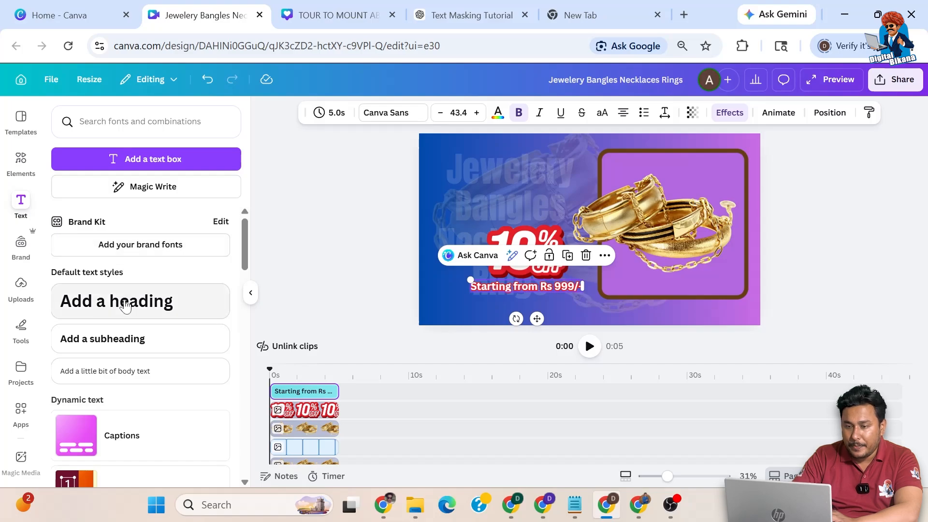
pyautogui.click(21, 162)
pyautogui.press('BackSpace')
# Step: Search 'sale', place the red Sale graphic above the 10% OFF badge, and add a new heading box
pyautogui.write('sale')
pyautogui.press('Return')
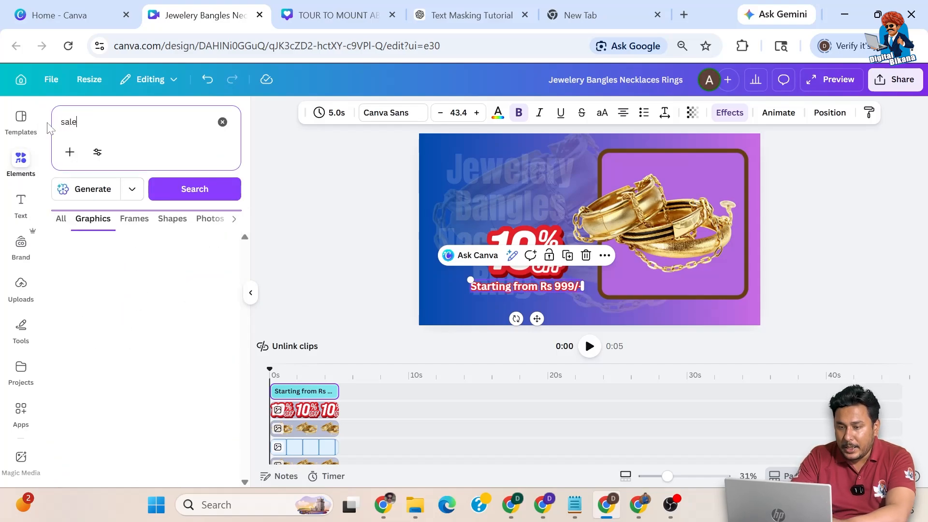
pyautogui.click(140, 347)
pyautogui.moveTo(539, 188); pyautogui.dragTo(537, 184)
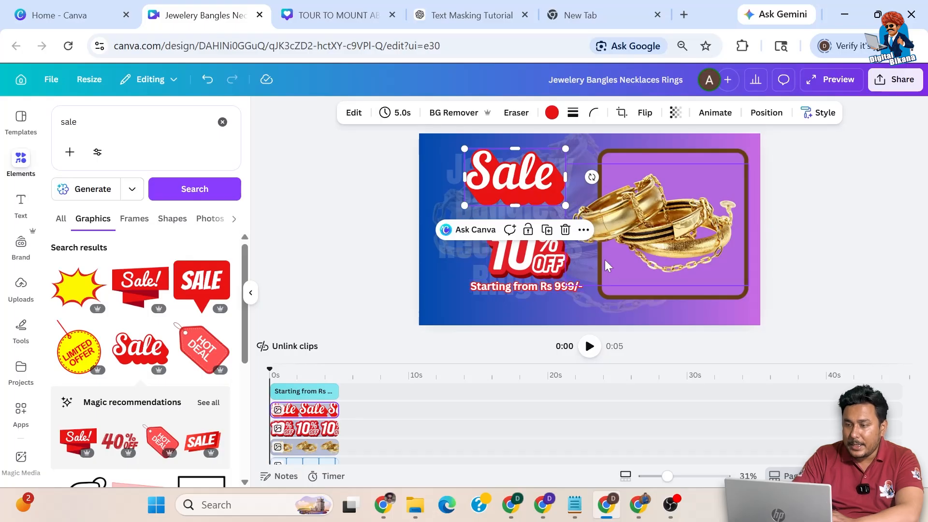
pyautogui.click(21, 202)
pyautogui.click(166, 303)
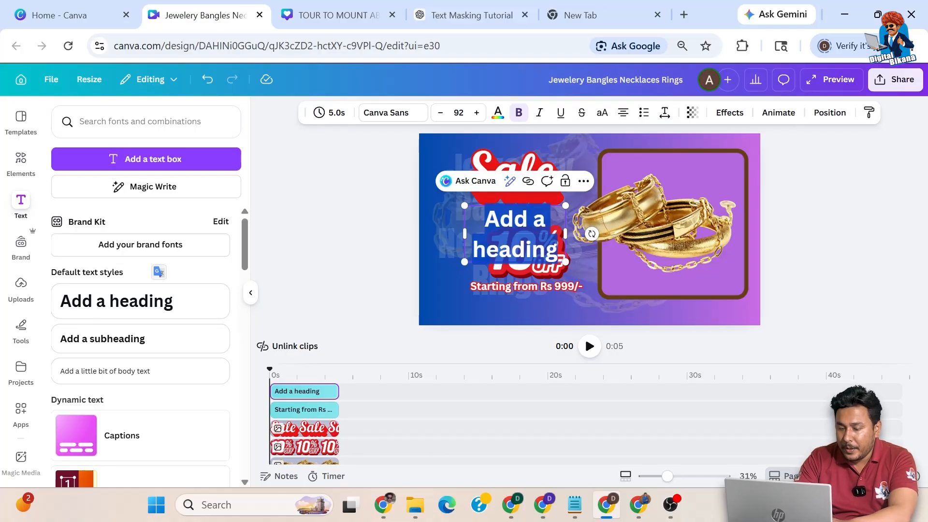
# Step: Enter the website text DBJEWELERS.COM in the new heading box and narrow the box
pyautogui.write('DB')
pyautogui.write('welers.com')
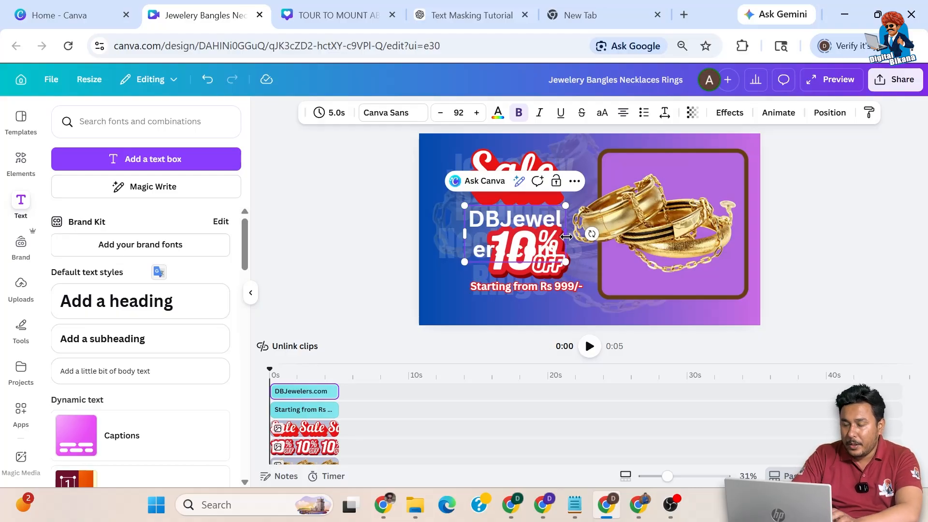
pyautogui.hotkey('ctrl', 'a')
pyautogui.write('DB')
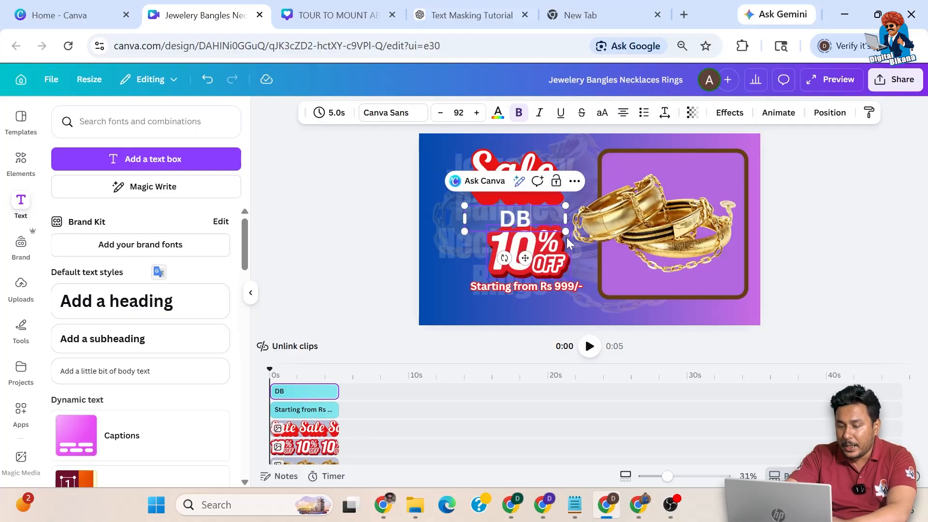
pyautogui.write('JEWELERS>')
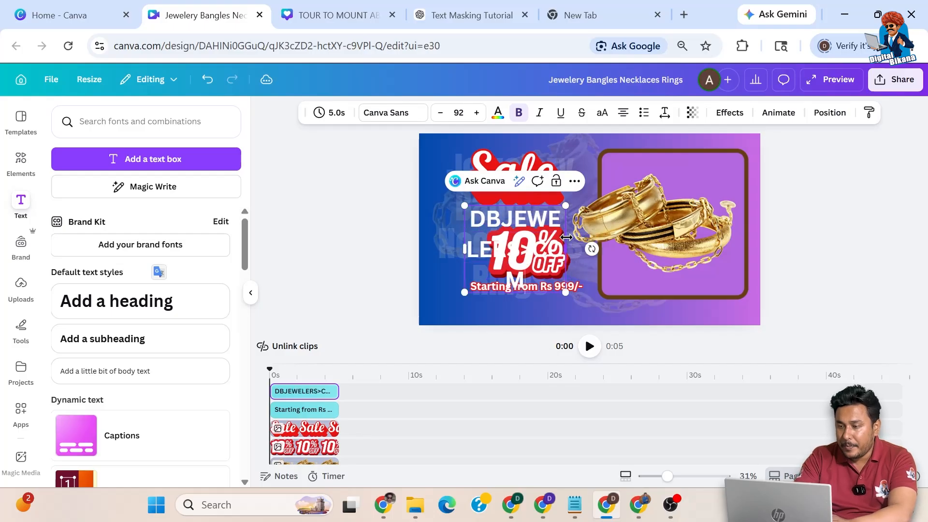
pyautogui.write('COM')
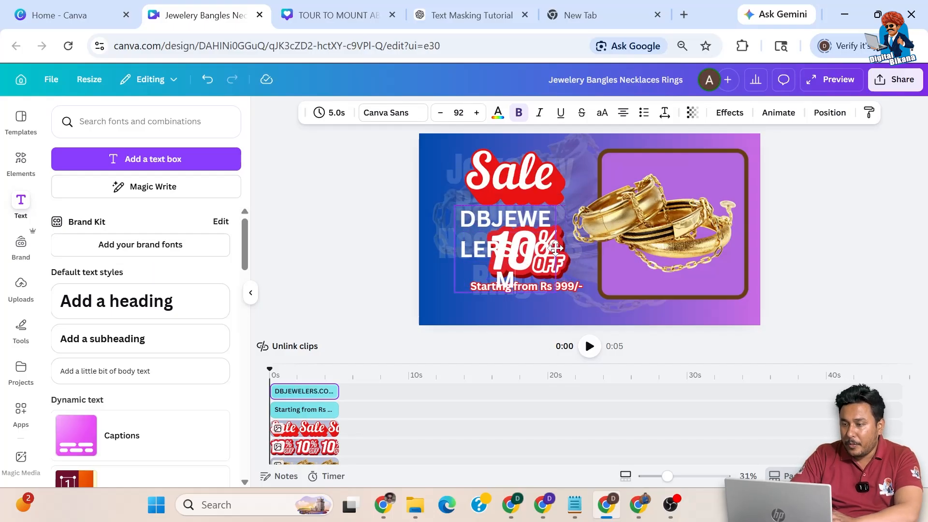
pyautogui.moveTo(538, 244); pyautogui.dragTo(470, 237)
pyautogui.click(384, 266)
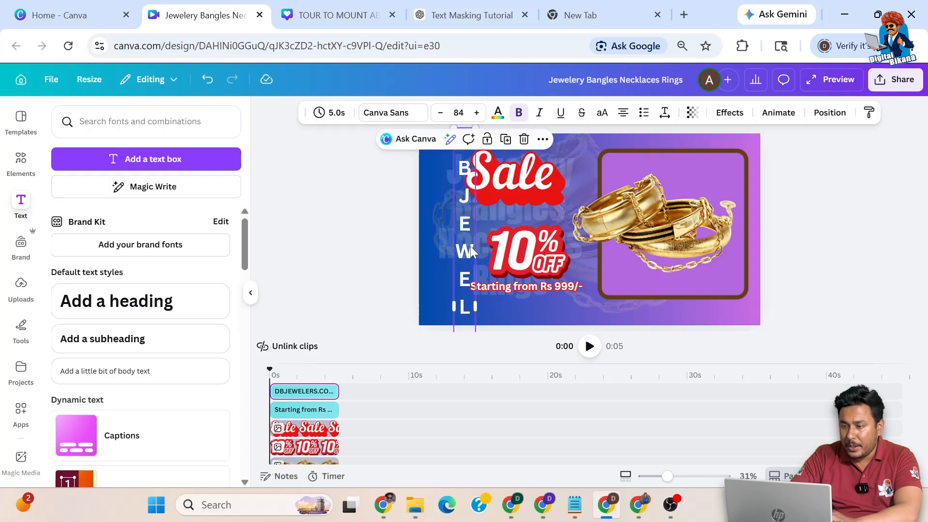
# Step: Widen the website text to one line, rotate it vertical, shrink it and place it along the left edge
pyautogui.moveTo(473, 306); pyautogui.dragTo(669, 288)
pyautogui.moveTo(662, 140); pyautogui.dragTo(664, 175)
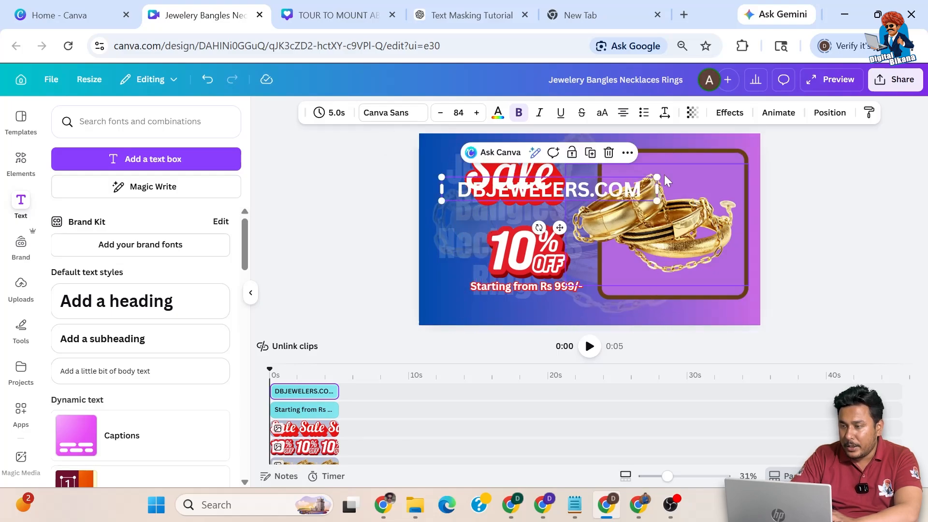
pyautogui.moveTo(561, 227); pyautogui.dragTo(650, 196)
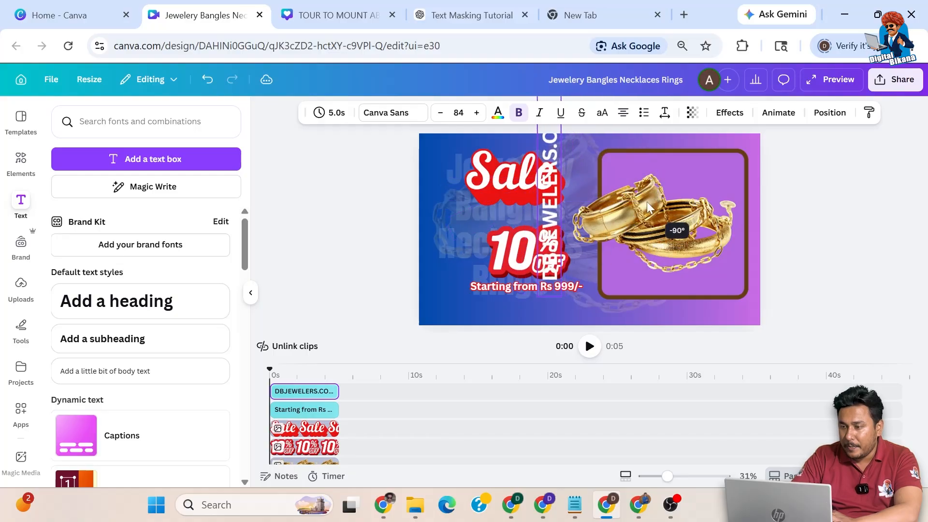
pyautogui.moveTo(559, 296); pyautogui.dragTo(537, 192)
pyautogui.moveTo(576, 126); pyautogui.dragTo(464, 257)
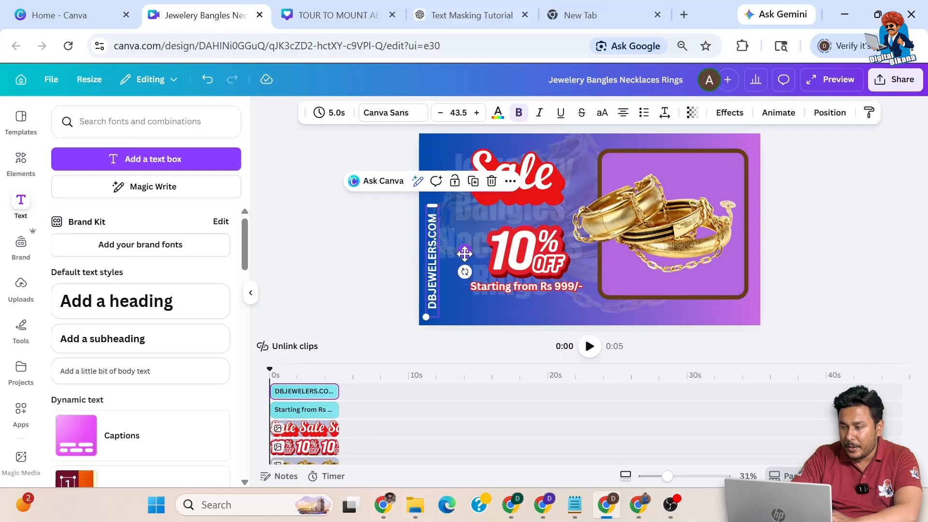
pyautogui.click(549, 189)
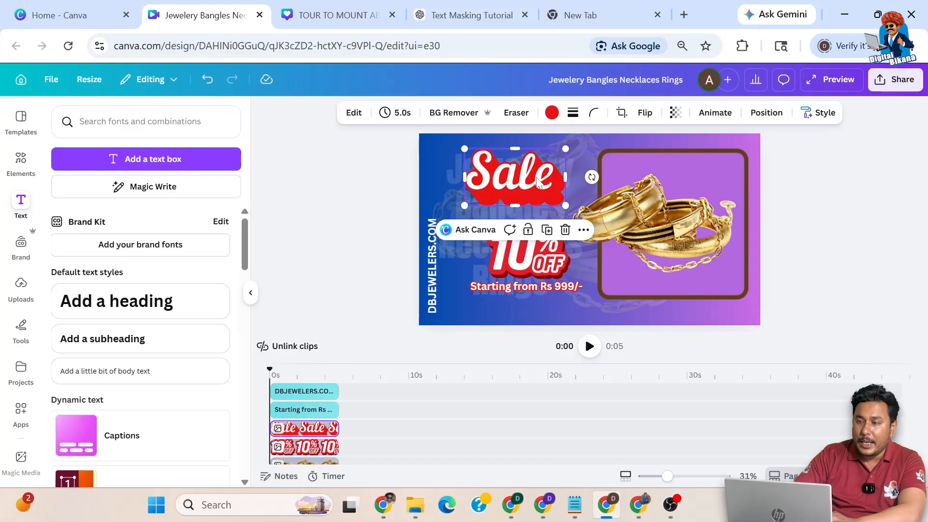
pyautogui.click(452, 176)
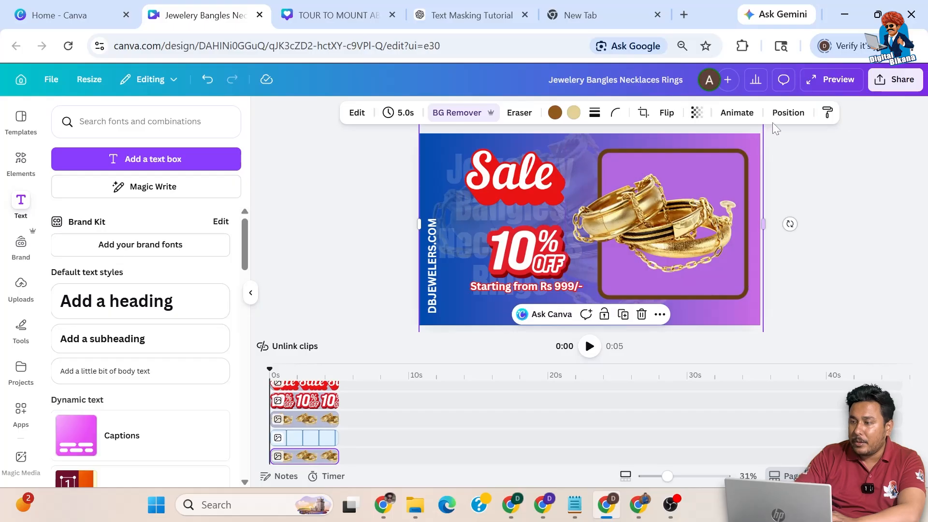
# Step: Apply the Baseline animation to the background image and the Sale graphic
pyautogui.click(743, 116)
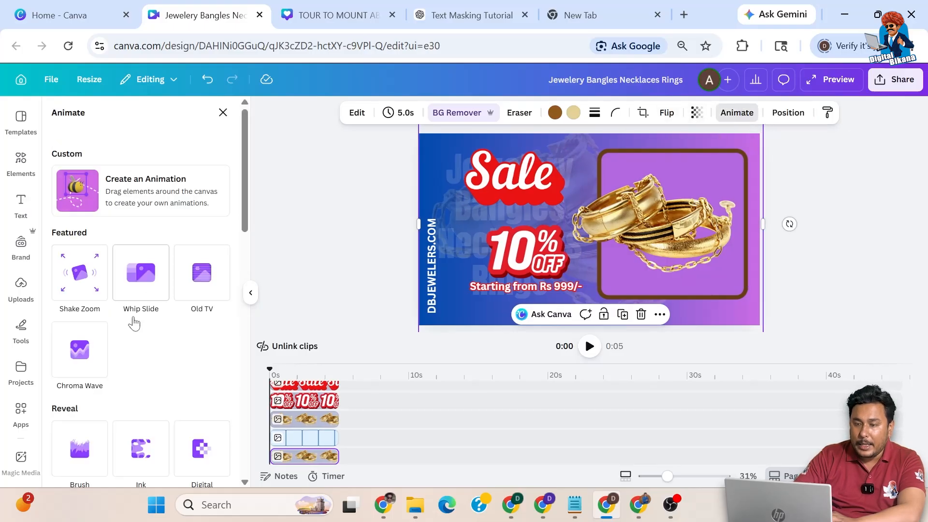
pyautogui.scroll(-5, 135, 340)
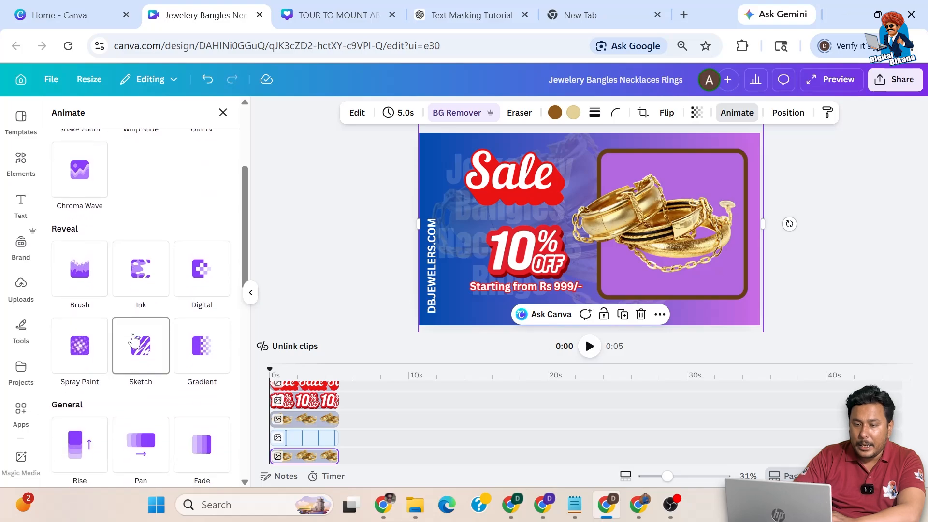
pyautogui.scroll(-4, 134, 341)
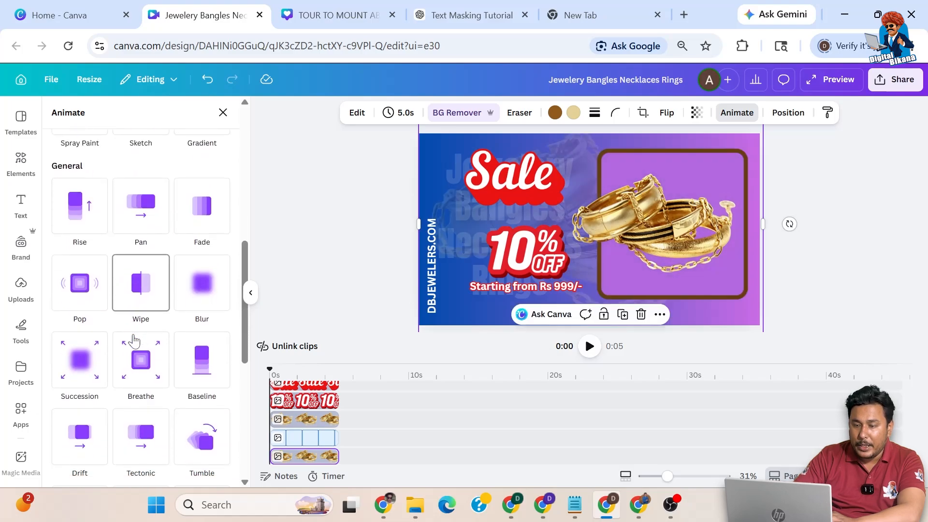
pyautogui.click(200, 324)
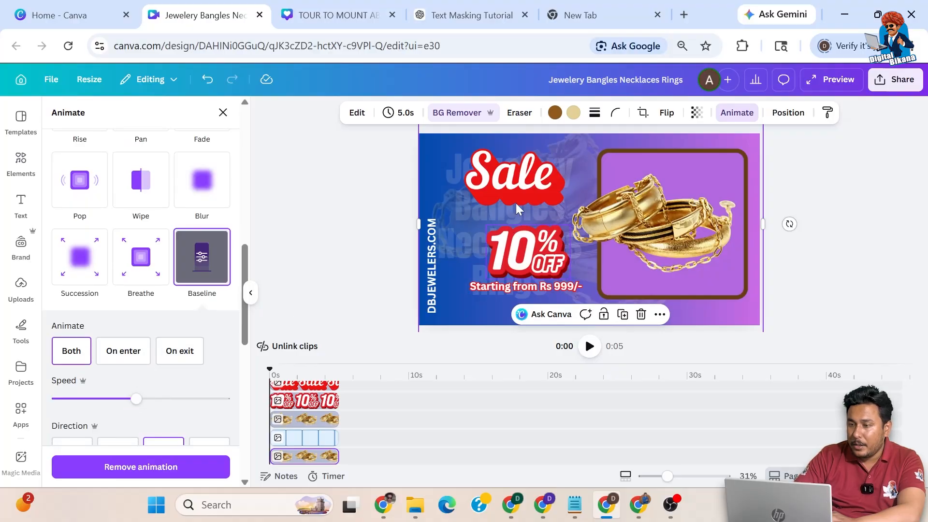
pyautogui.click(522, 185)
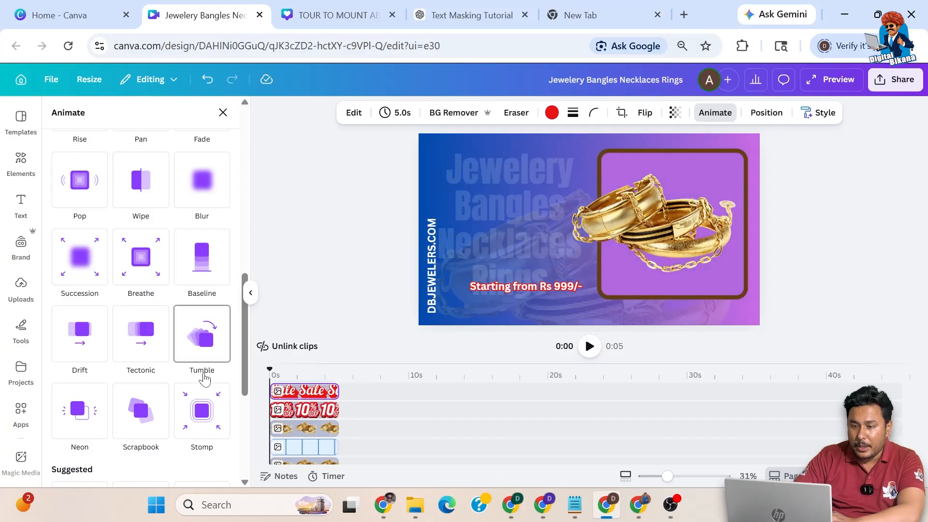
pyautogui.scroll(-5, 203, 377)
pyautogui.scroll(-1, 203, 378)
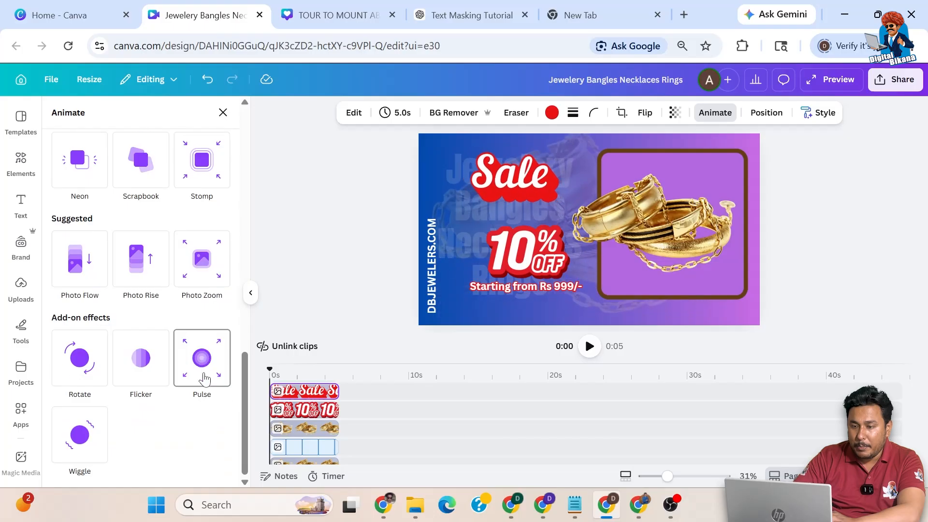
pyautogui.scroll(3, 193, 261)
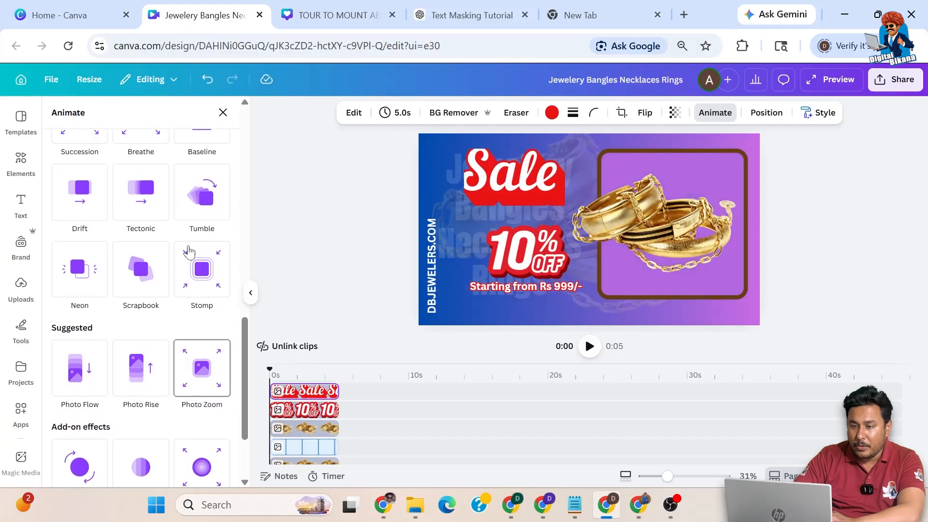
pyautogui.scroll(2, 190, 249)
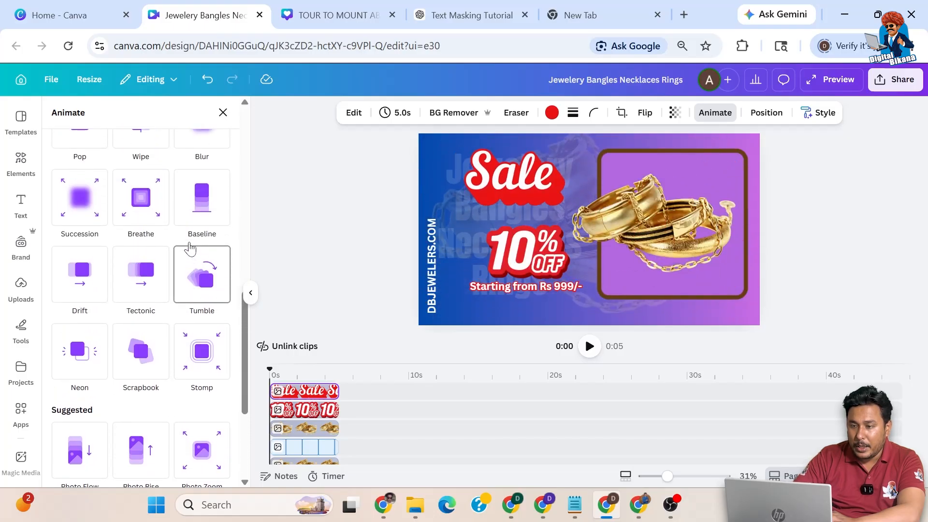
pyautogui.click(201, 224)
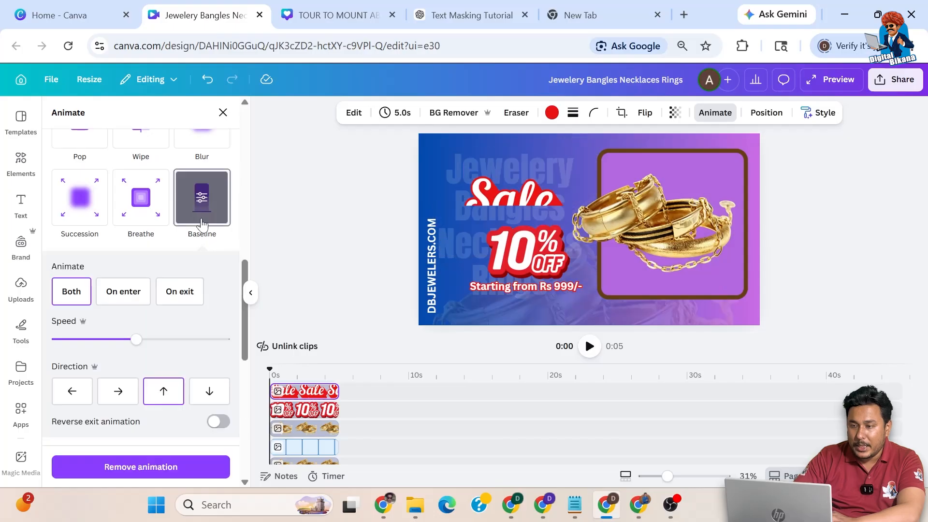
# Step: Apply Baseline to the 10% OFF badge and the 'Starting from Rs 999/-' price text
pyautogui.click(533, 251)
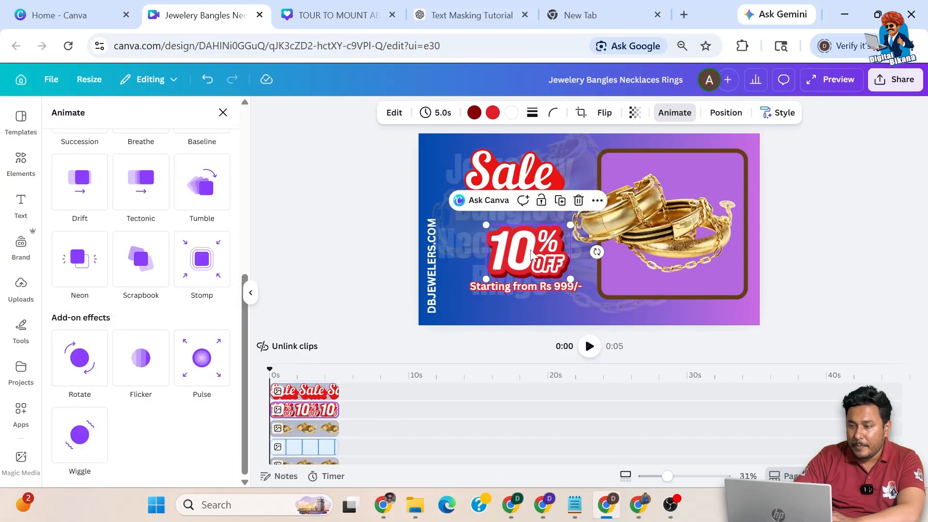
pyautogui.scroll(2, 161, 237)
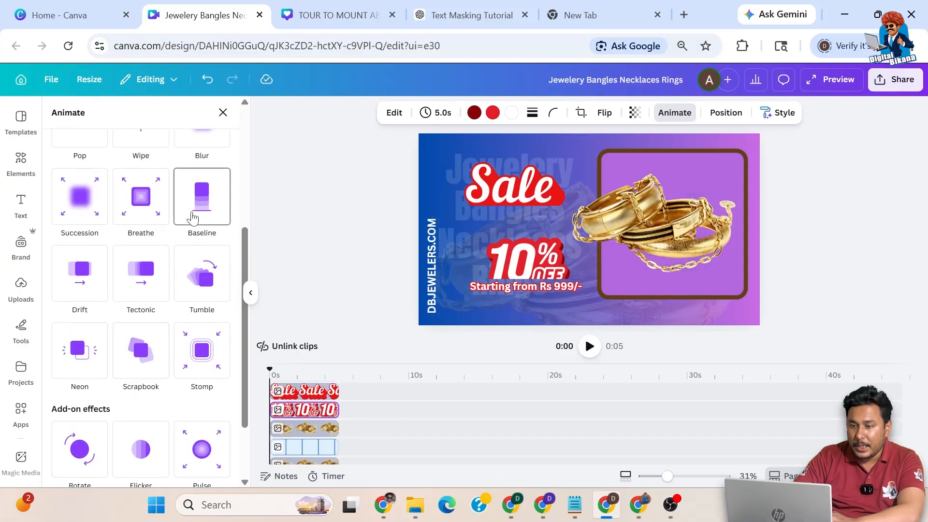
pyautogui.click(195, 203)
pyautogui.click(526, 288)
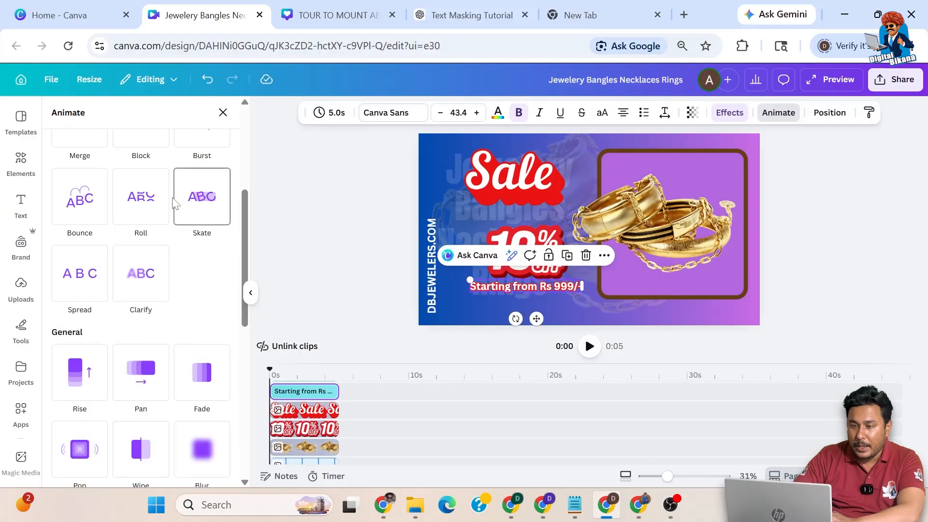
pyautogui.scroll(-3, 207, 256)
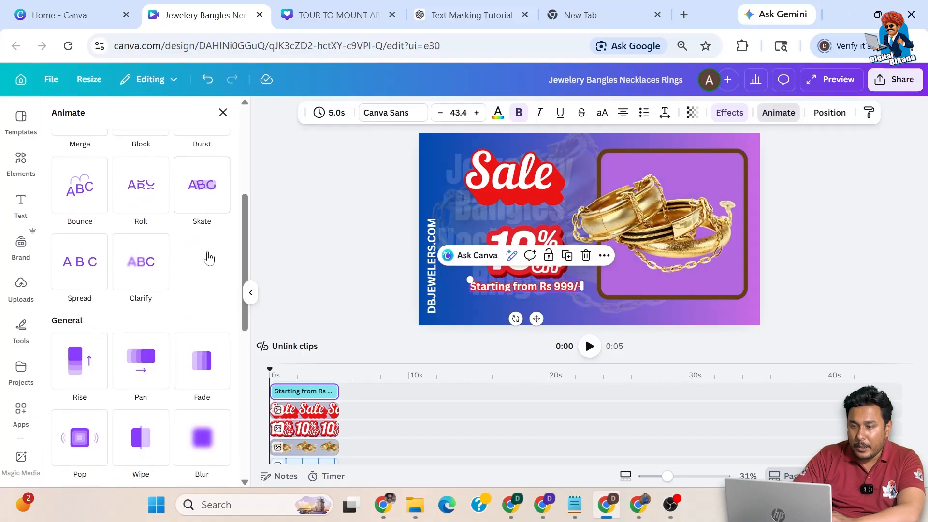
pyautogui.scroll(-4, 211, 257)
pyautogui.click(201, 298)
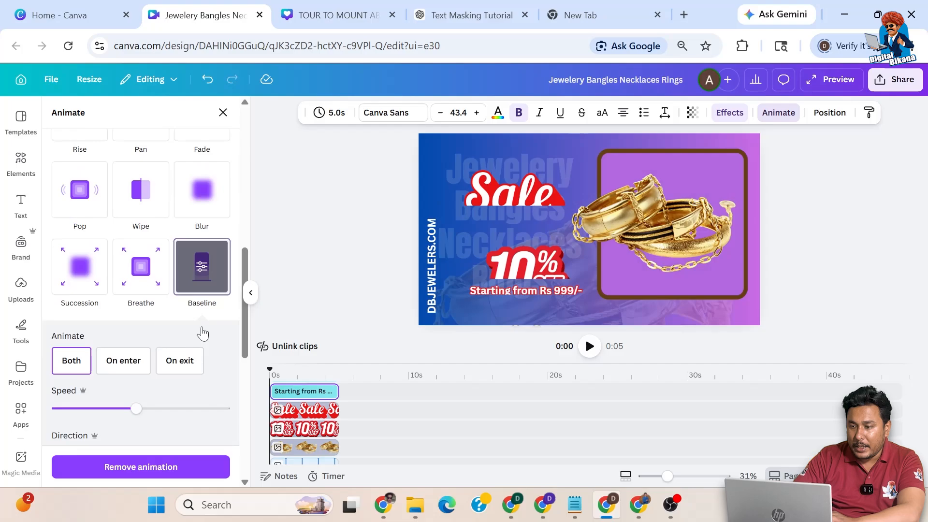
# Step: Apply Baseline to the DBJEWELERS.COM text, the bangles image and the purple frame
pyautogui.click(433, 265)
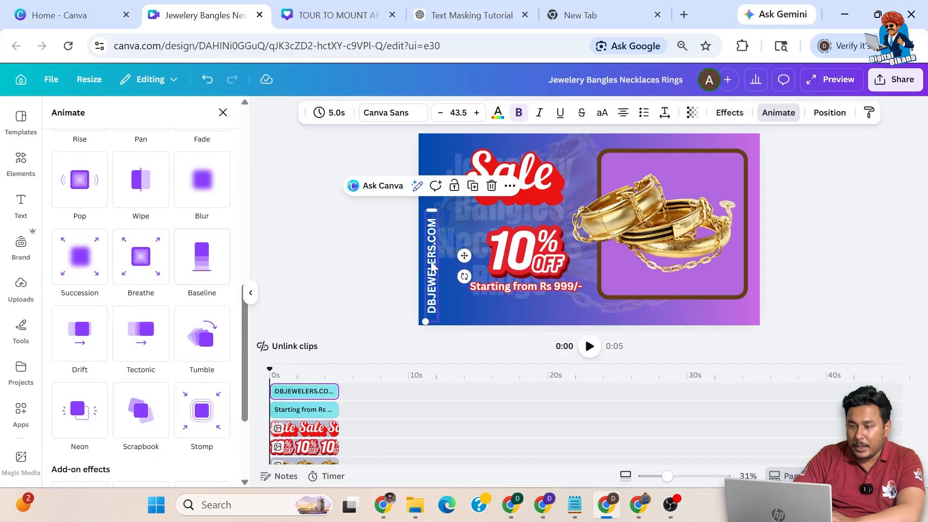
pyautogui.click(224, 268)
pyautogui.click(650, 211)
pyautogui.scroll(-4, 151, 291)
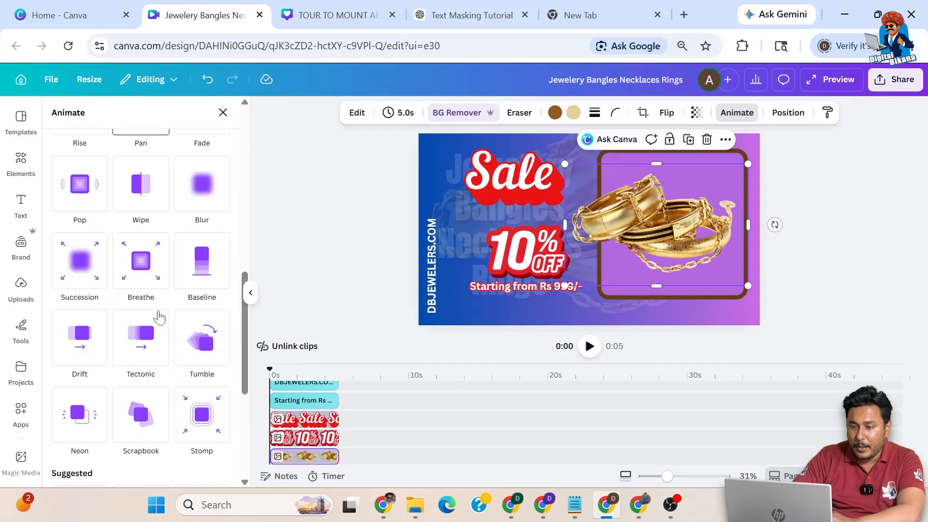
pyautogui.click(202, 257)
pyautogui.click(701, 152)
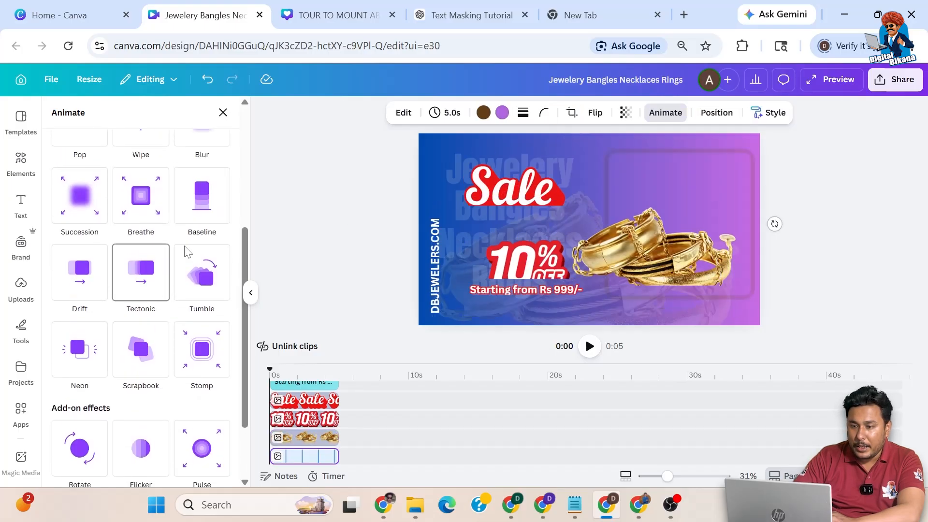
pyautogui.click(201, 194)
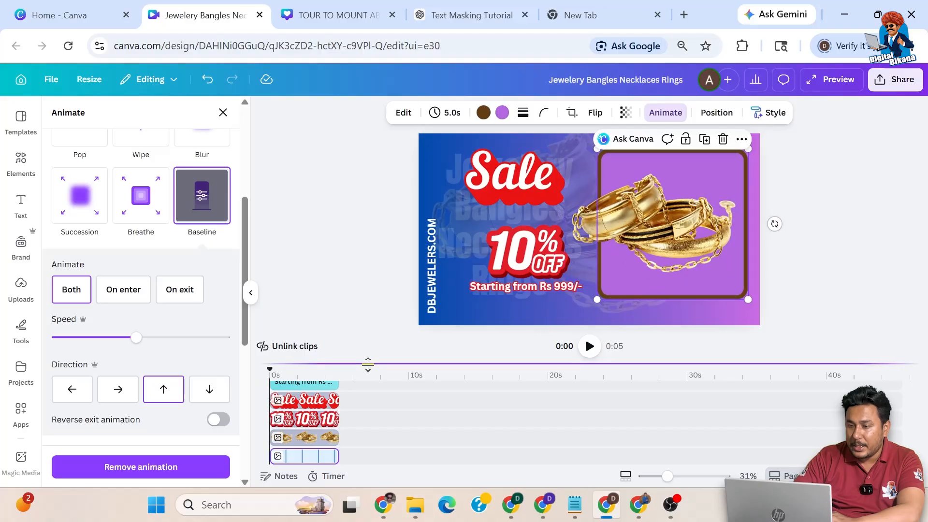
# Step: Preview the page animations, rewind, and adjust the Sale graphic's animation speed
pyautogui.click(589, 346)
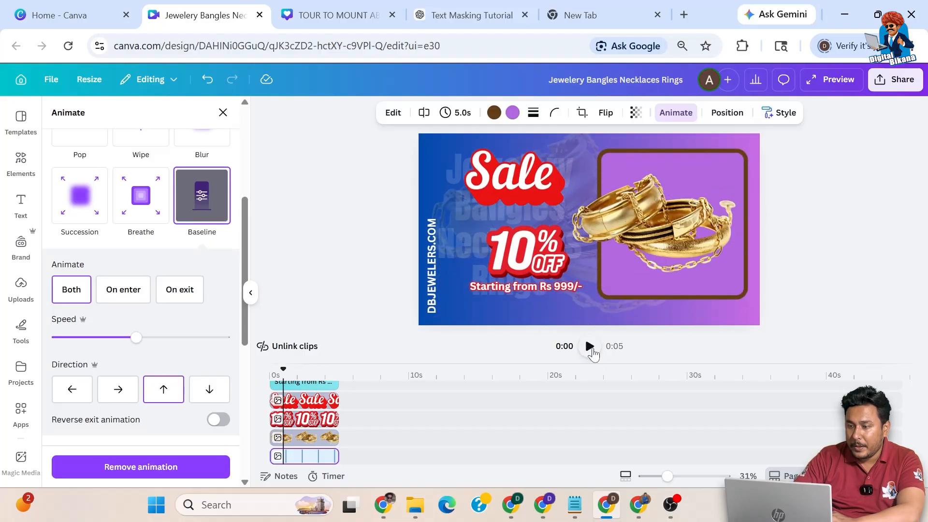
pyautogui.moveTo(292, 368); pyautogui.dragTo(262, 376)
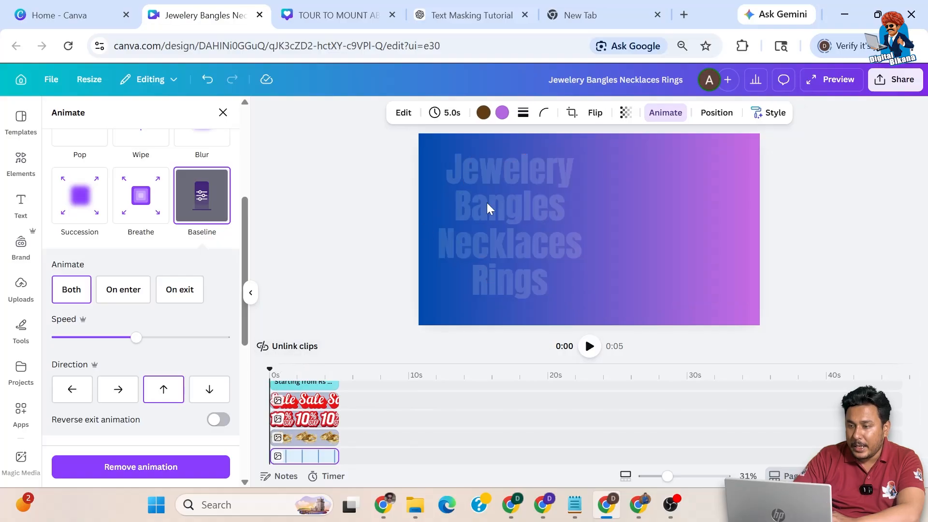
pyautogui.click(451, 182)
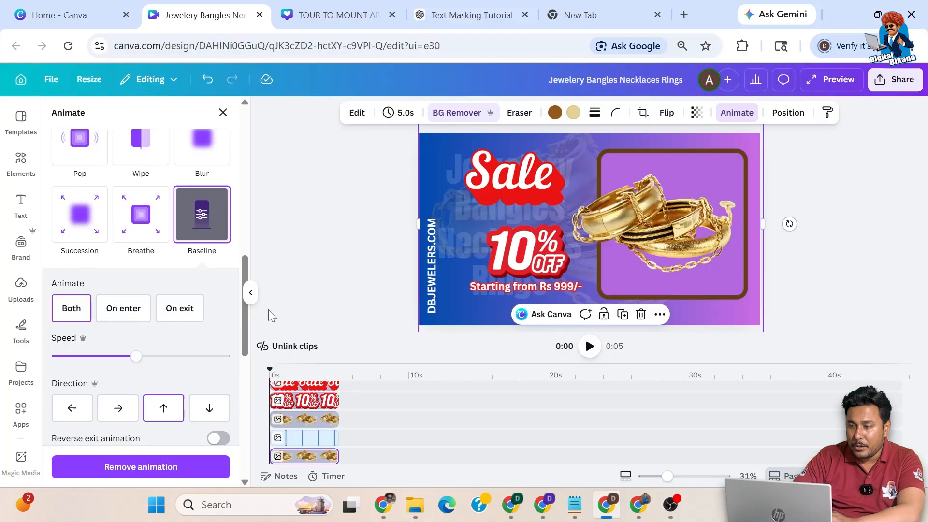
pyautogui.click(508, 187)
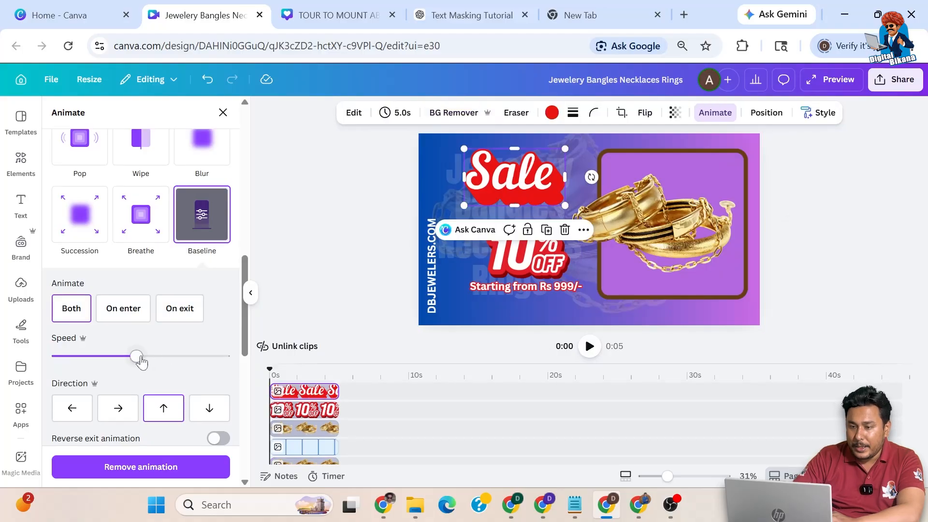
pyautogui.moveTo(124, 357); pyautogui.dragTo(112, 356)
pyautogui.click(509, 230)
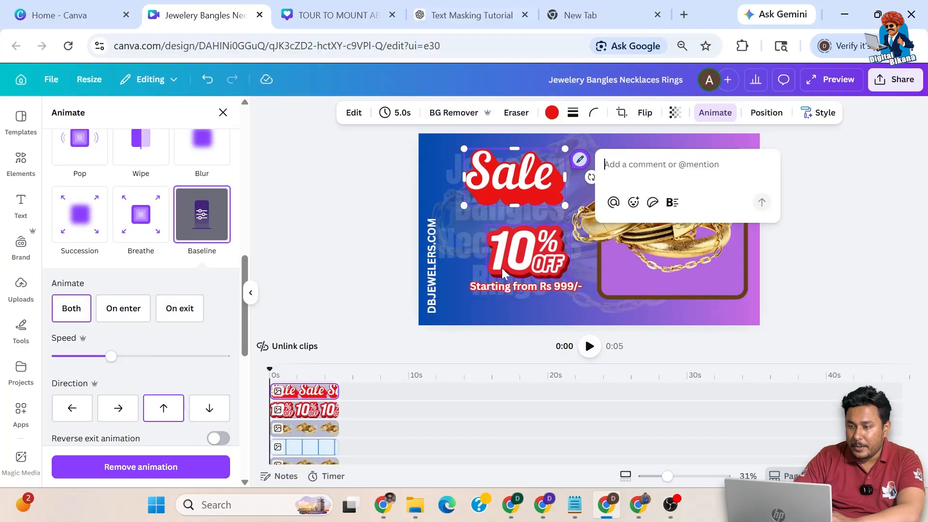
# Step: Change the Baseline speed for the 10% OFF badge, price text and DBJEWELERS.COM text
pyautogui.click(501, 268)
pyautogui.scroll(-3, 192, 318)
pyautogui.moveTo(135, 213); pyautogui.dragTo(97, 212)
pyautogui.click(518, 286)
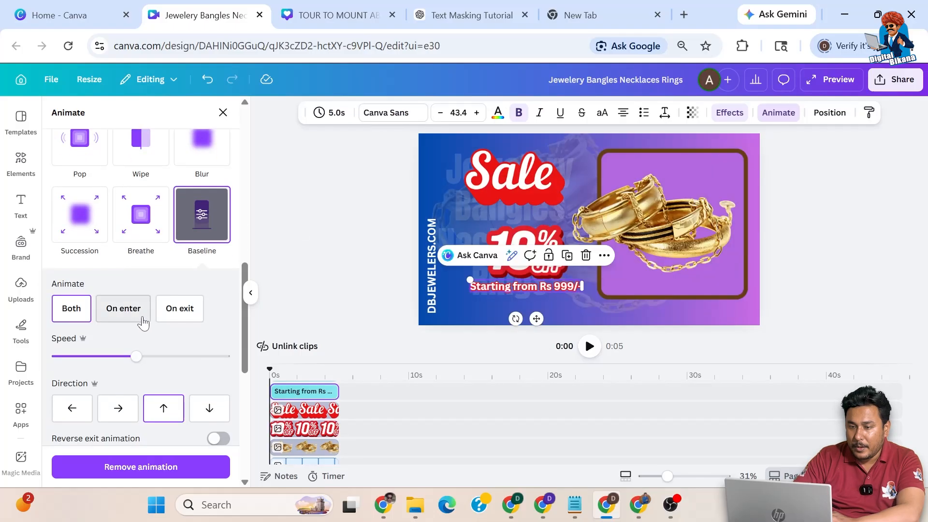
pyautogui.moveTo(120, 356); pyautogui.dragTo(94, 356)
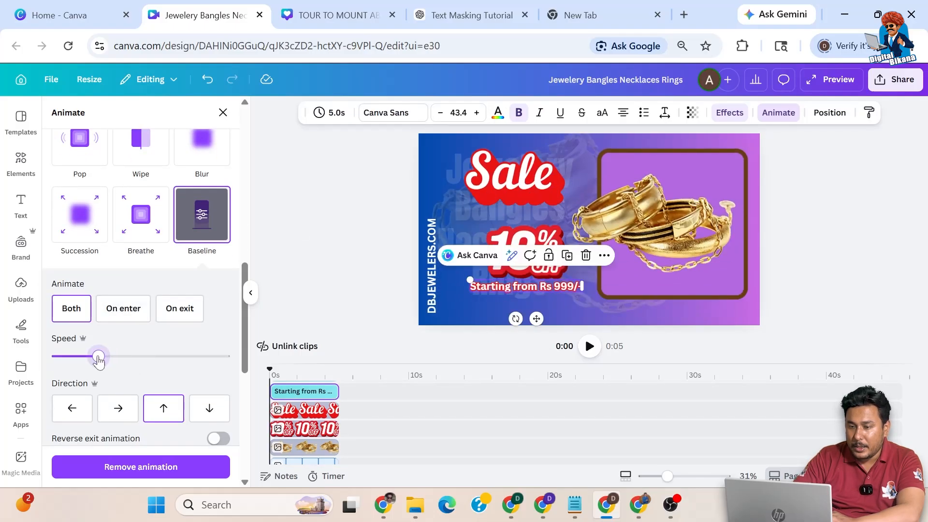
pyautogui.click(429, 257)
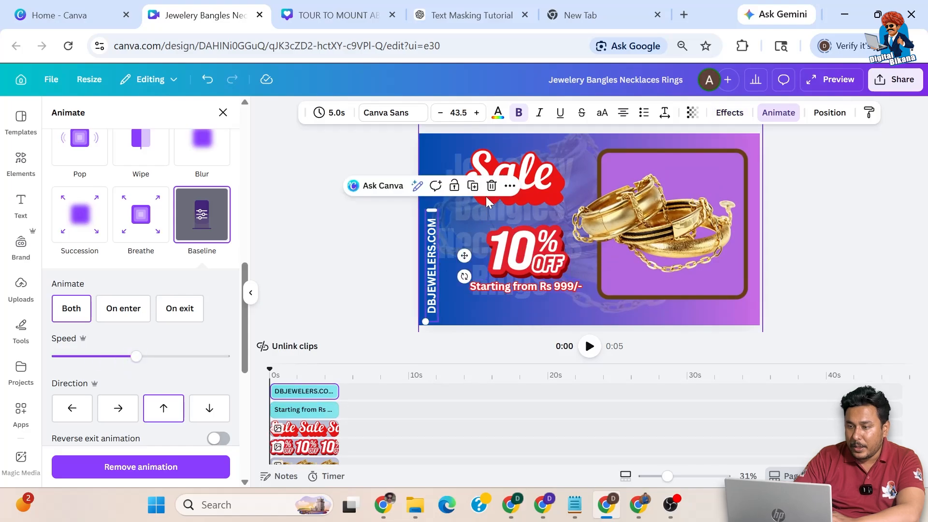
pyautogui.moveTo(136, 359); pyautogui.dragTo(67, 358)
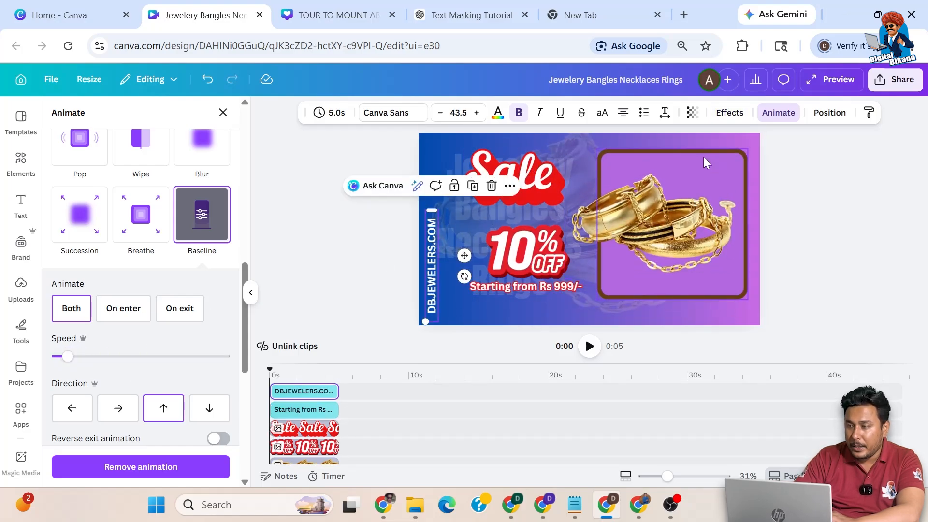
# Step: Fine-tune the frame's animation speed, scrub the preview to 0.9s, and deselect
pyautogui.click(701, 155)
pyautogui.moveTo(145, 208); pyautogui.dragTo(111, 208)
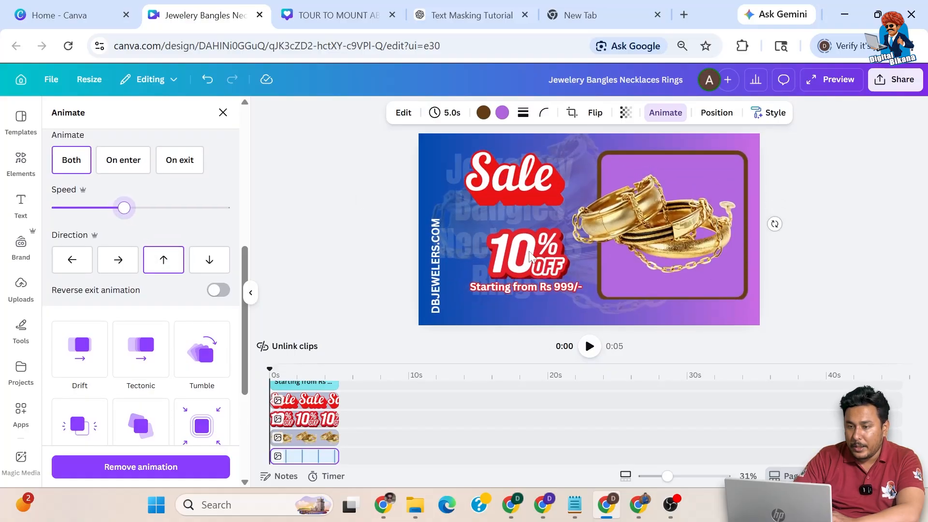
pyautogui.moveTo(131, 362); pyautogui.dragTo(112, 363)
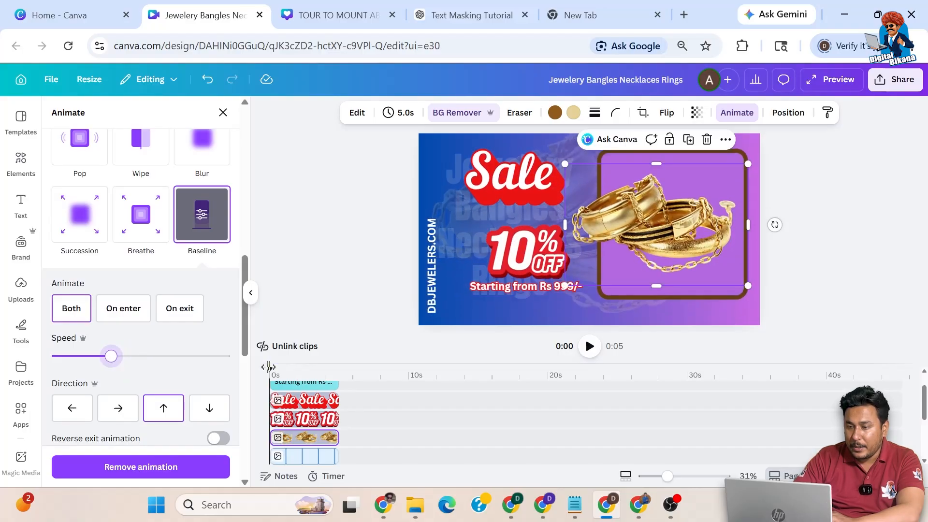
pyautogui.moveTo(269, 369); pyautogui.dragTo(336, 369)
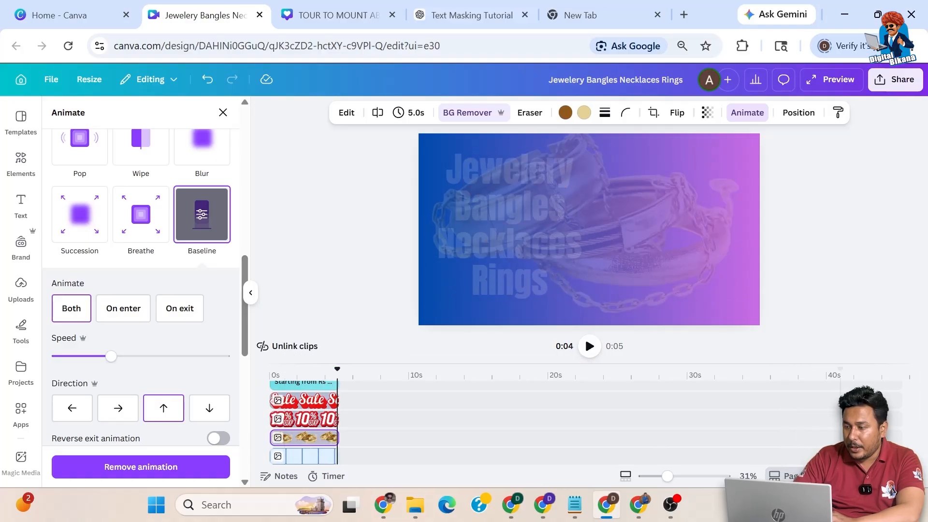
pyautogui.press('Escape')
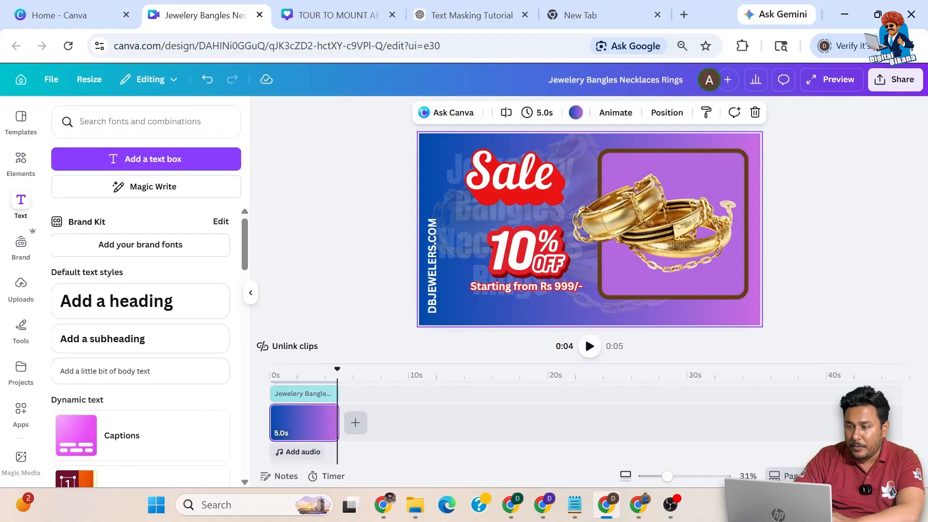
# Step: Add a new page 2 and apply a template from a 'jewellery' search
pyautogui.click(626, 476)
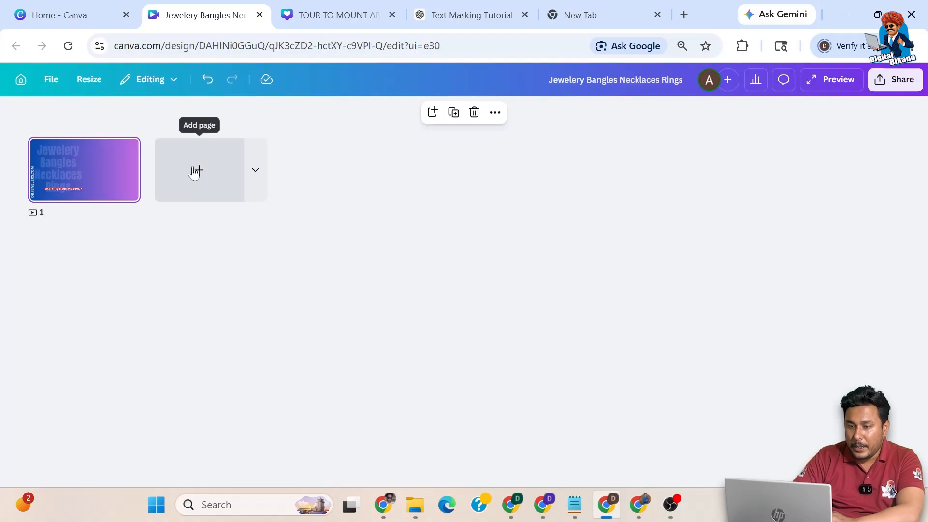
pyautogui.click(193, 170)
pyautogui.doubleClick(214, 191)
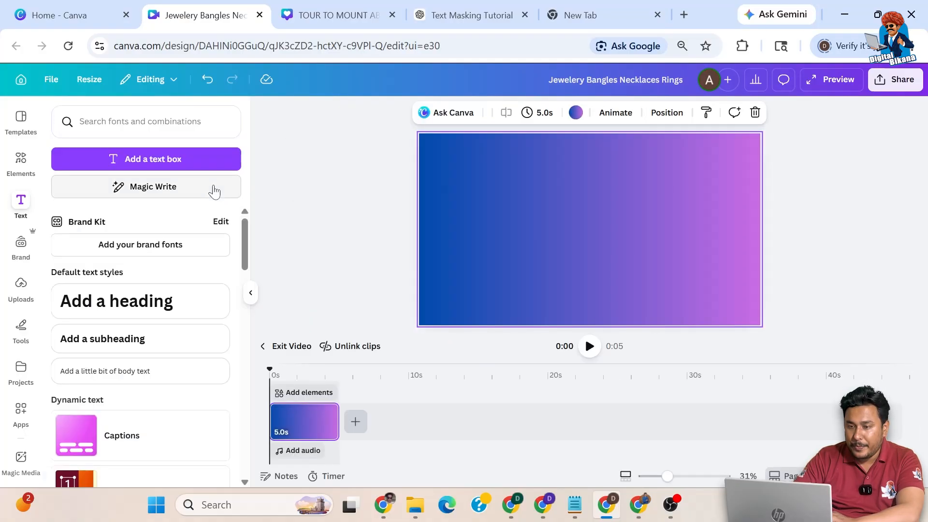
pyautogui.click(21, 121)
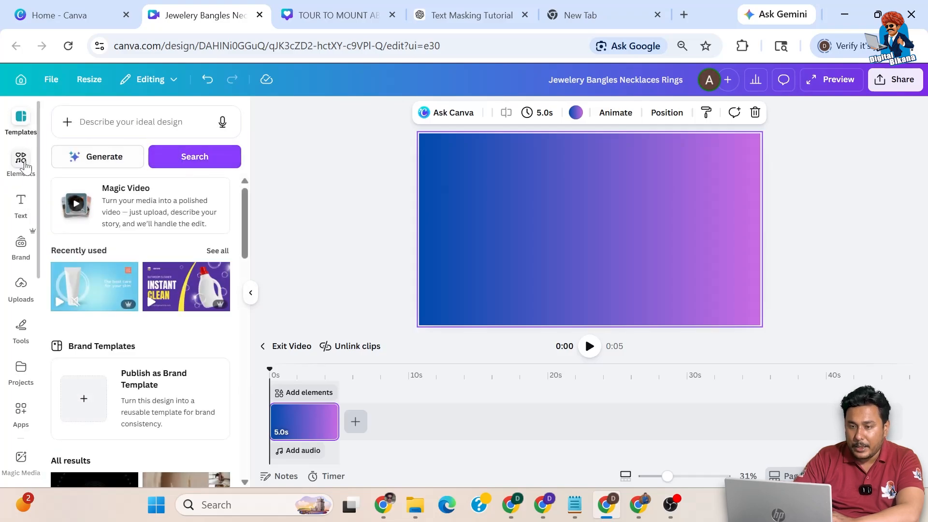
pyautogui.click(135, 122)
pyautogui.write('jewellery')
pyautogui.press('Return')
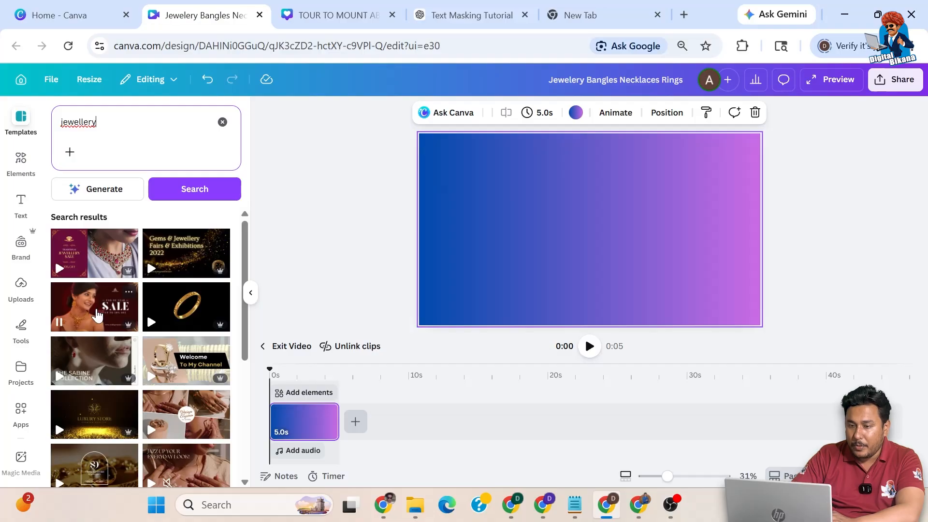
pyautogui.click(96, 314)
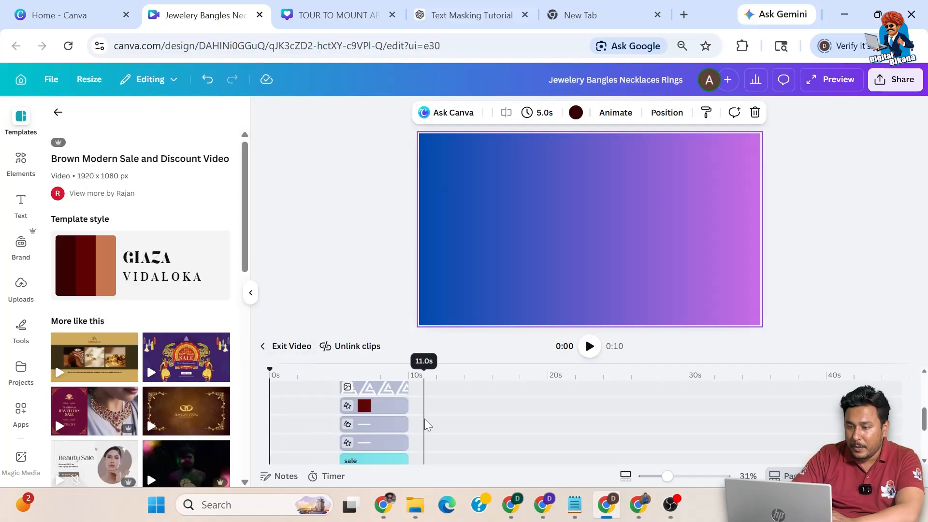
# Step: Undo that template, add a fresh page 2 and delete its gradient clip
pyautogui.click(317, 428)
pyautogui.click(326, 411)
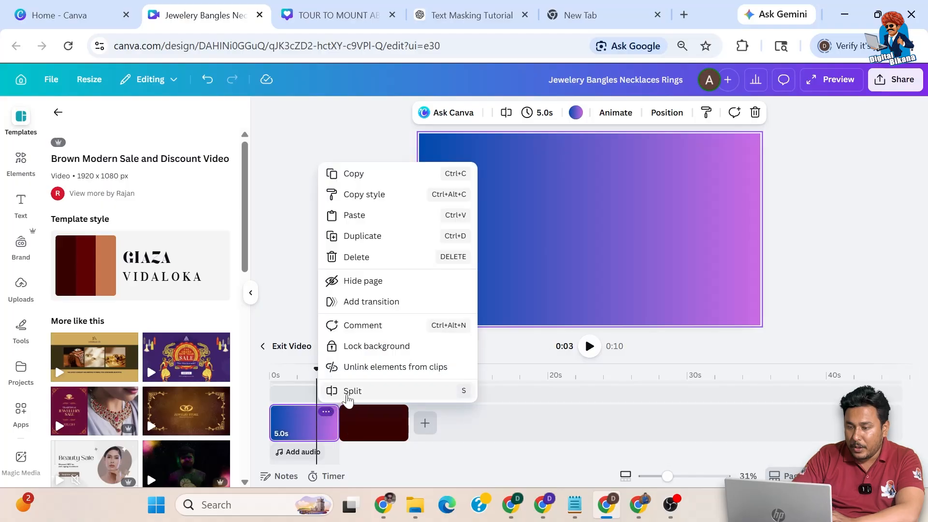
pyautogui.click(292, 284)
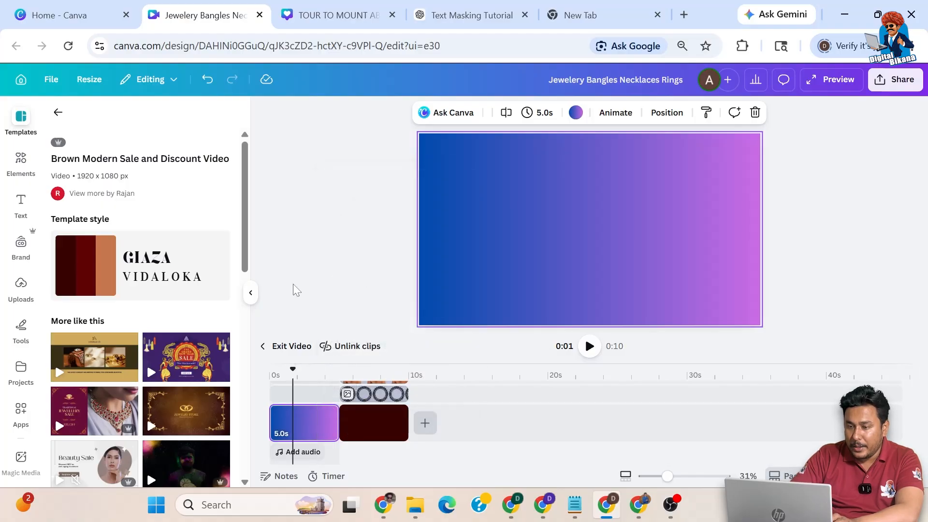
pyautogui.hotkey('ctrl', 'z')
pyautogui.hotkey('ctrl', 'z')
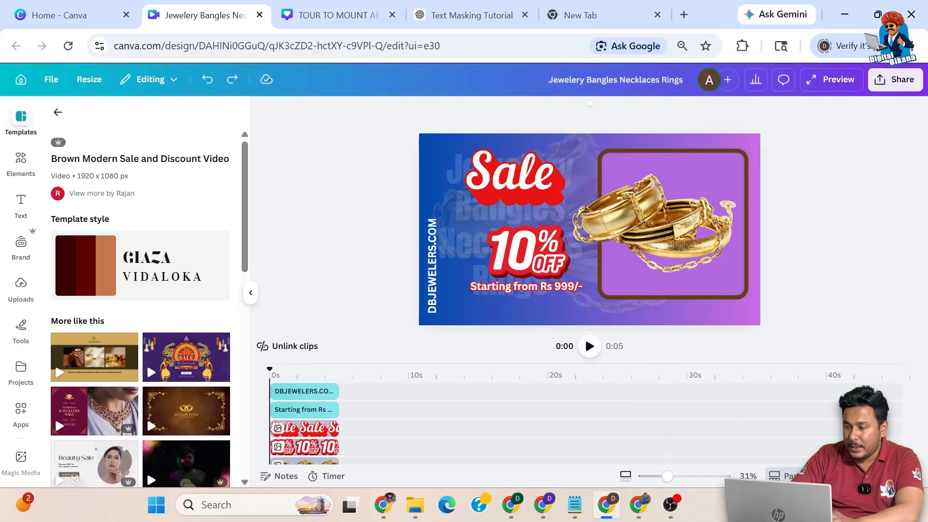
pyautogui.click(887, 476)
pyautogui.click(209, 186)
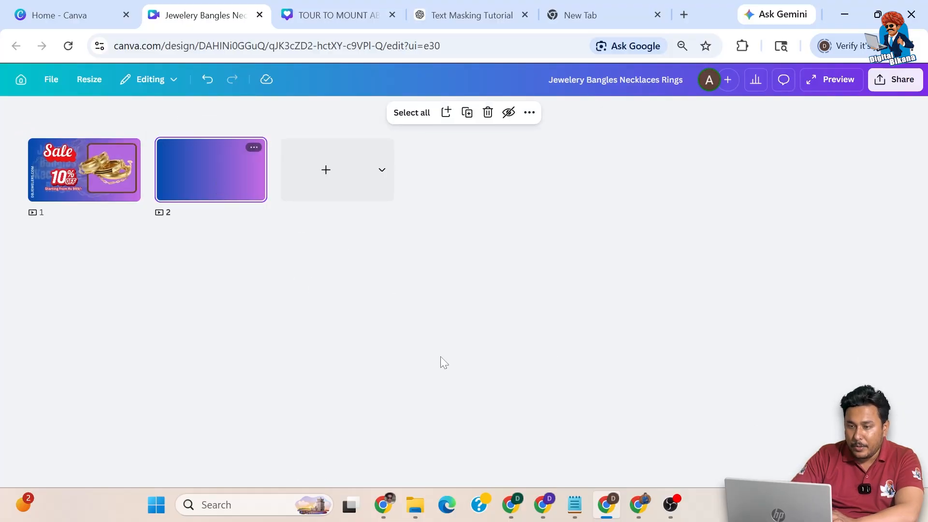
pyautogui.doubleClick(229, 184)
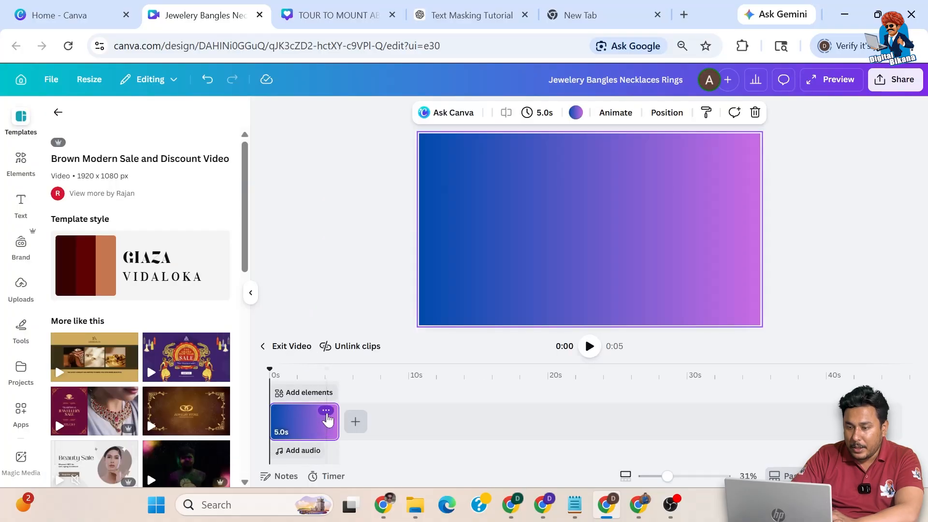
pyautogui.click(326, 411)
pyautogui.click(357, 300)
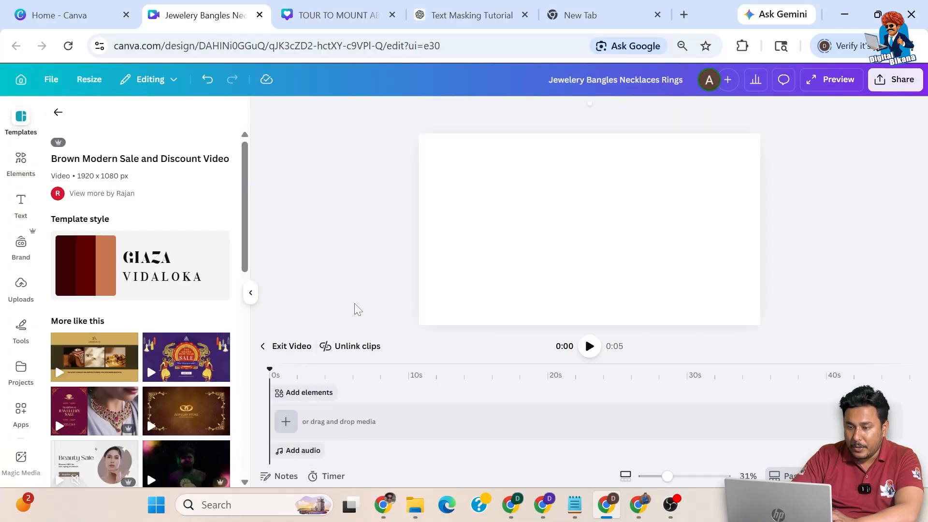
# Step: Apply the smiling-woman End of Year SALE jewellery template to page 2
pyautogui.scroll(-3, 114, 415)
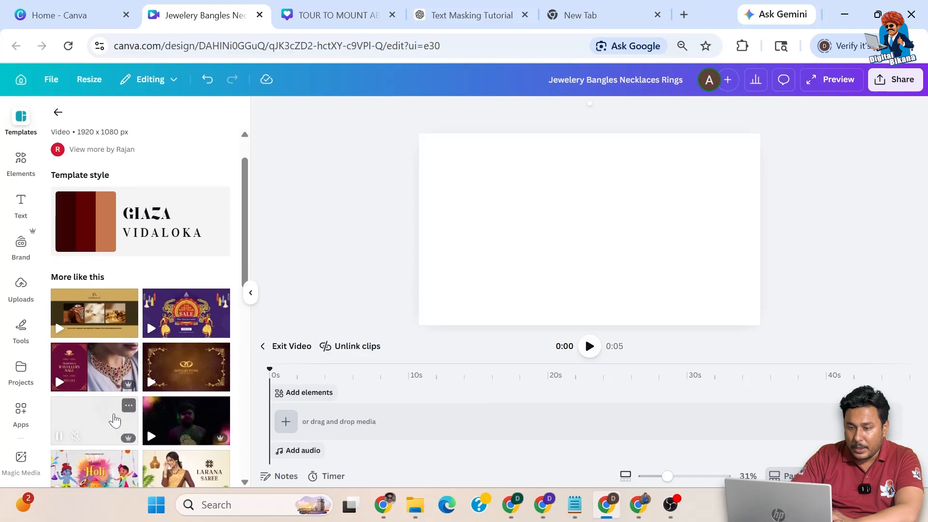
pyautogui.scroll(-2, 115, 415)
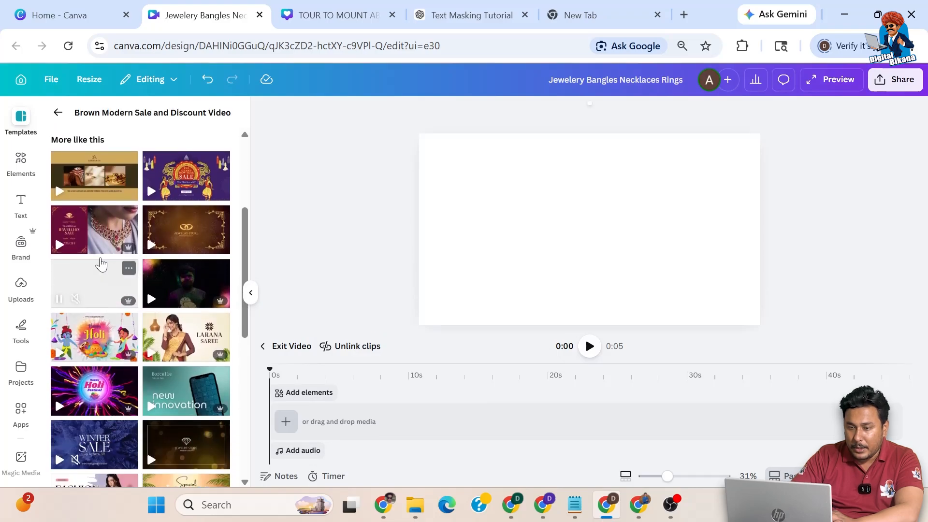
pyautogui.scroll(-7, 102, 360)
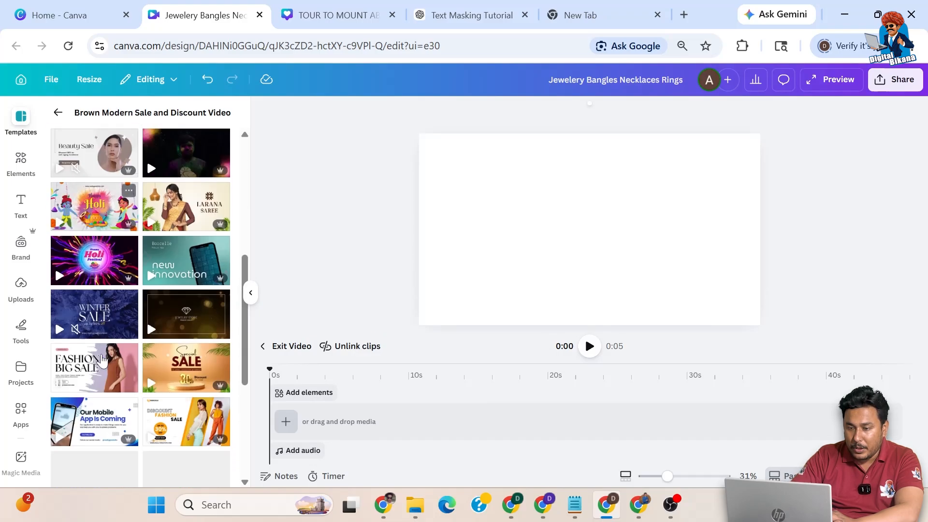
pyautogui.scroll(-3, 102, 360)
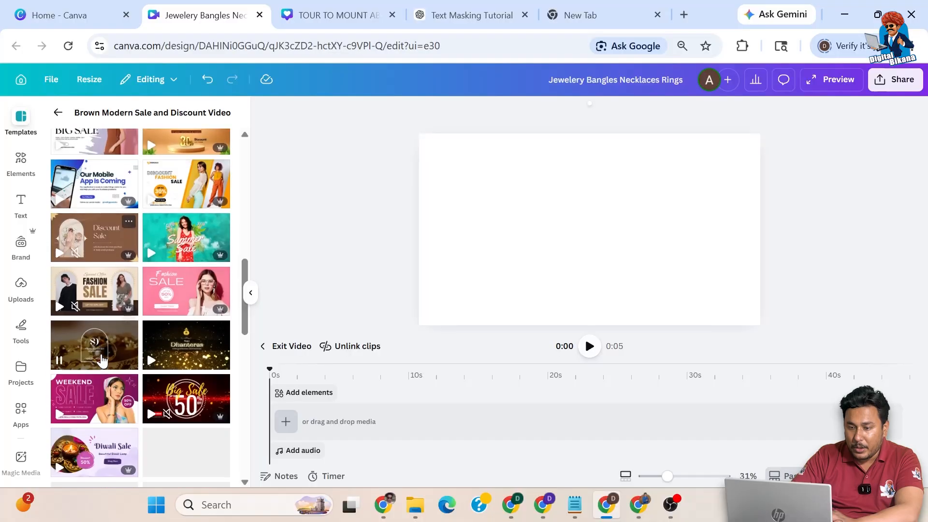
pyautogui.scroll(-4, 102, 360)
pyautogui.click(58, 112)
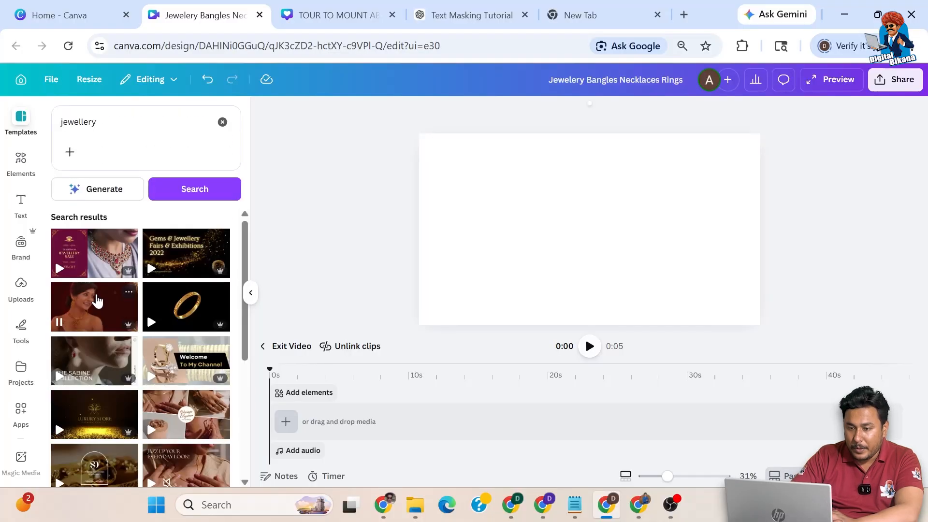
pyautogui.click(93, 299)
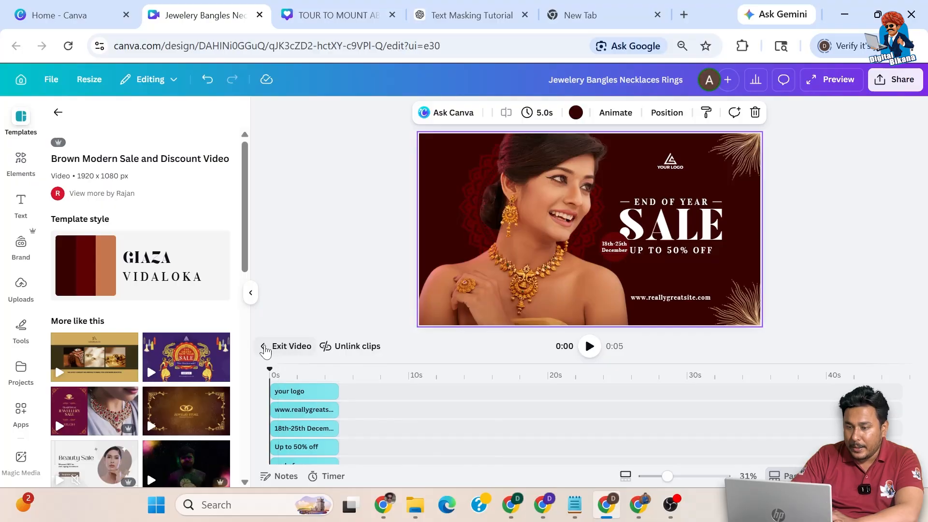
# Step: Add a blank maroon page 3 after page 2
pyautogui.click(285, 346)
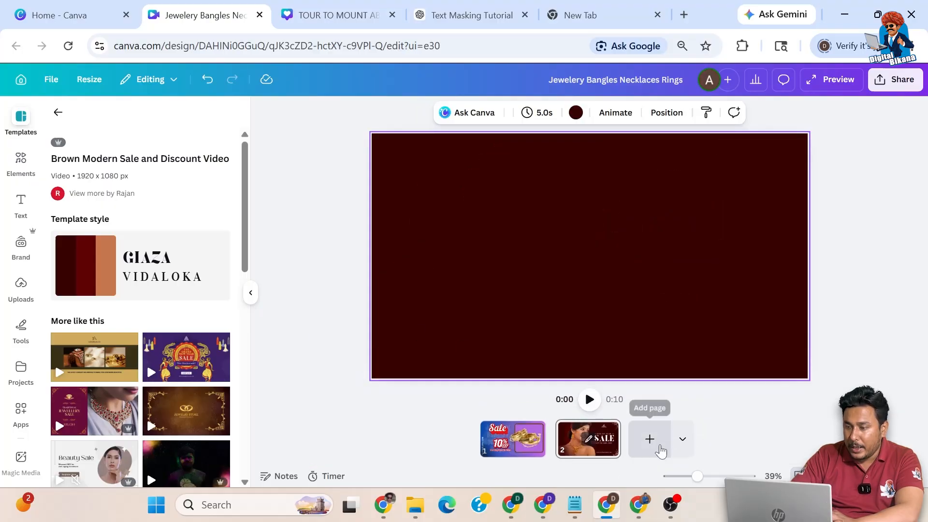
pyautogui.click(658, 440)
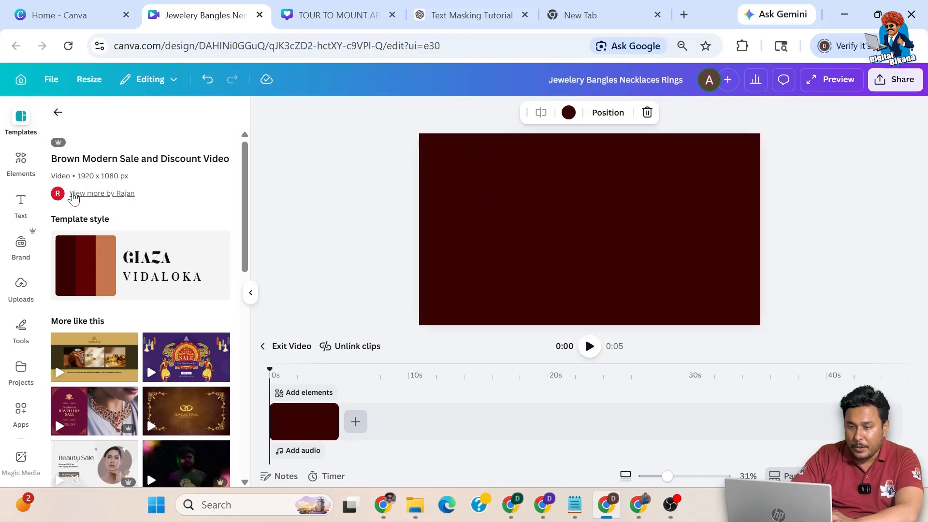
pyautogui.click(21, 204)
# Step: Add a heading reading 'SALE' and enlarge it
pyautogui.click(120, 299)
pyautogui.write('SALE')
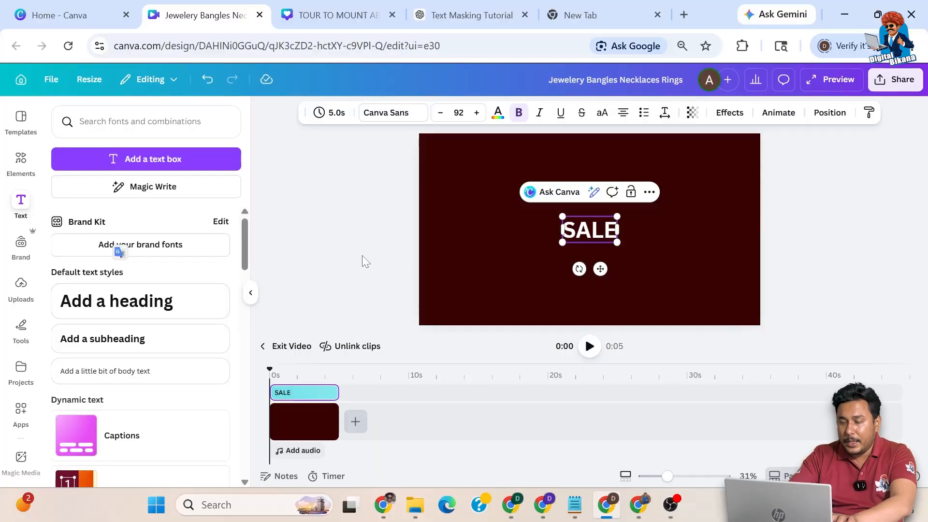
pyautogui.moveTo(619, 215); pyautogui.dragTo(615, 197)
# Step: Duplicate SALE into five vertically stacked copies and select all five together
pyautogui.click(630, 210)
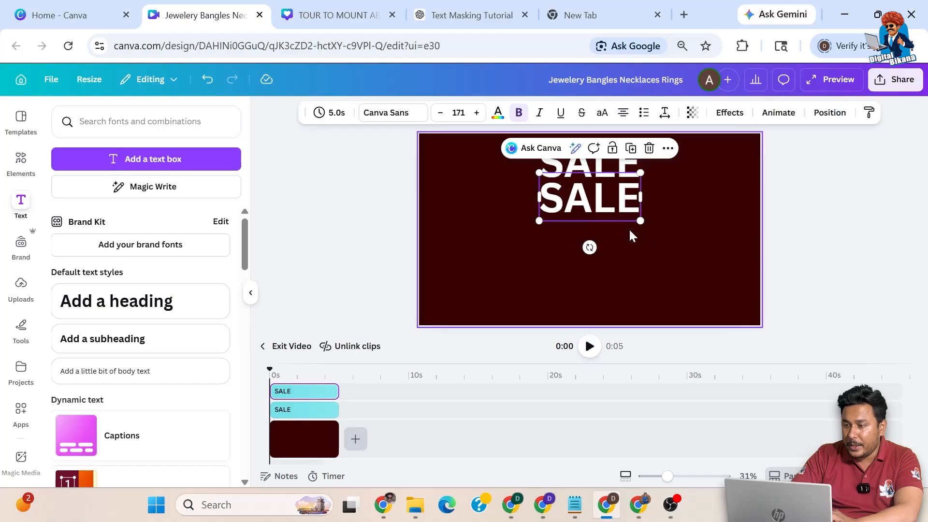
pyautogui.click(631, 148)
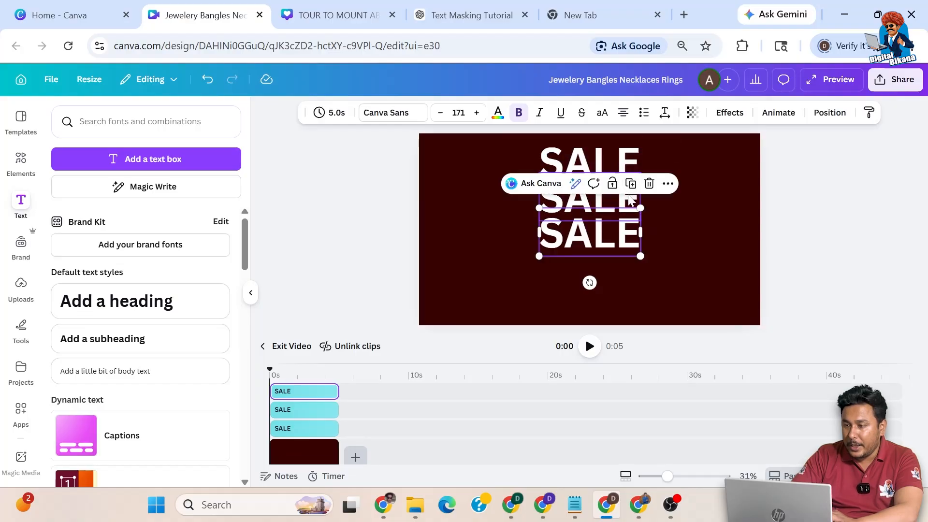
pyautogui.click(631, 183)
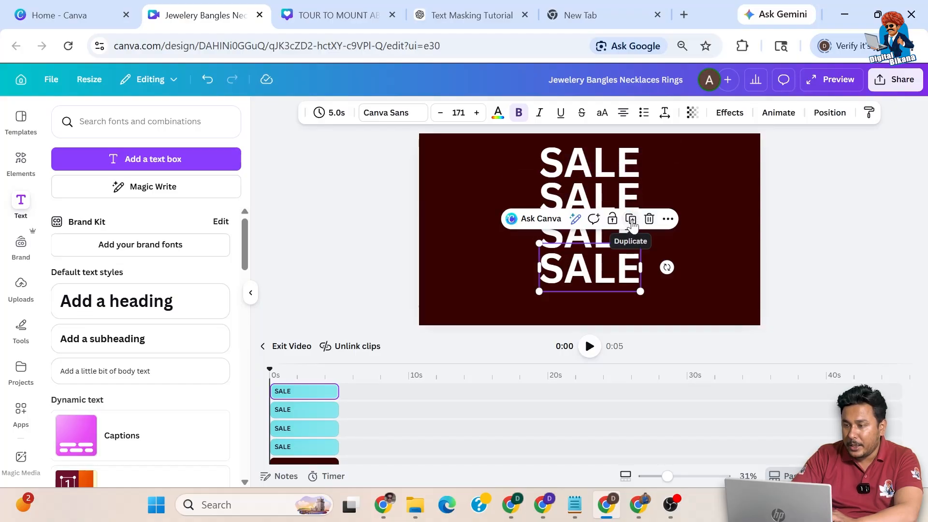
pyautogui.click(630, 220)
pyautogui.click(796, 188)
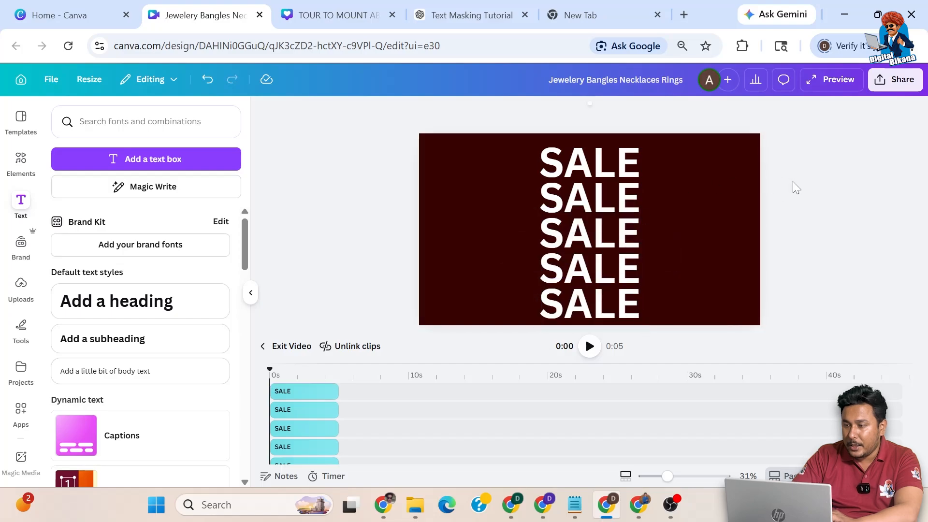
pyautogui.moveTo(769, 145); pyautogui.dragTo(582, 293)
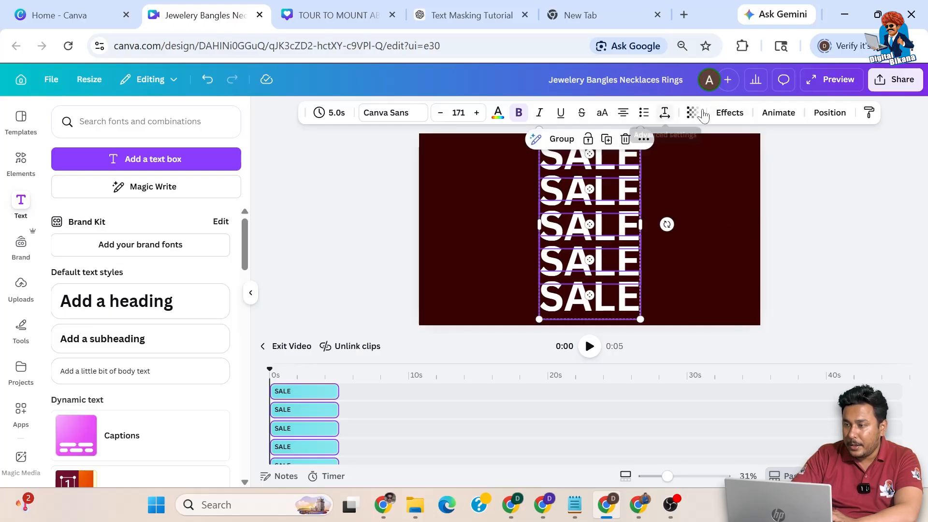
# Step: Give the five SALE words the Hollow effect at thickness 50, discarding a trial Outline
pyautogui.click(730, 113)
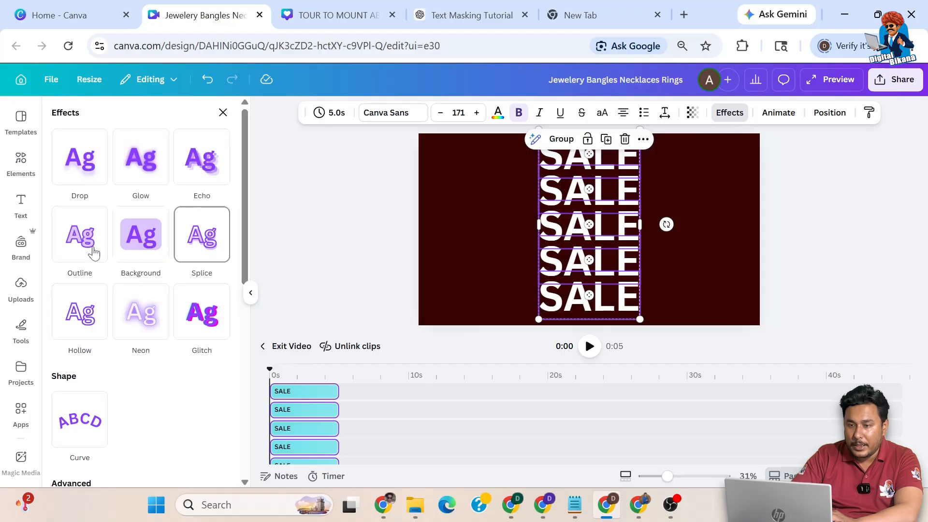
pyautogui.click(86, 260)
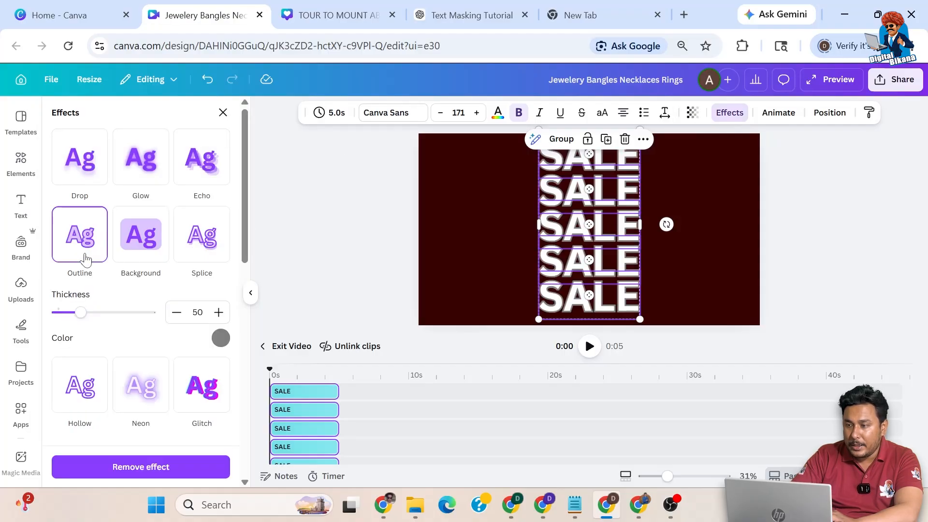
pyautogui.click(86, 247)
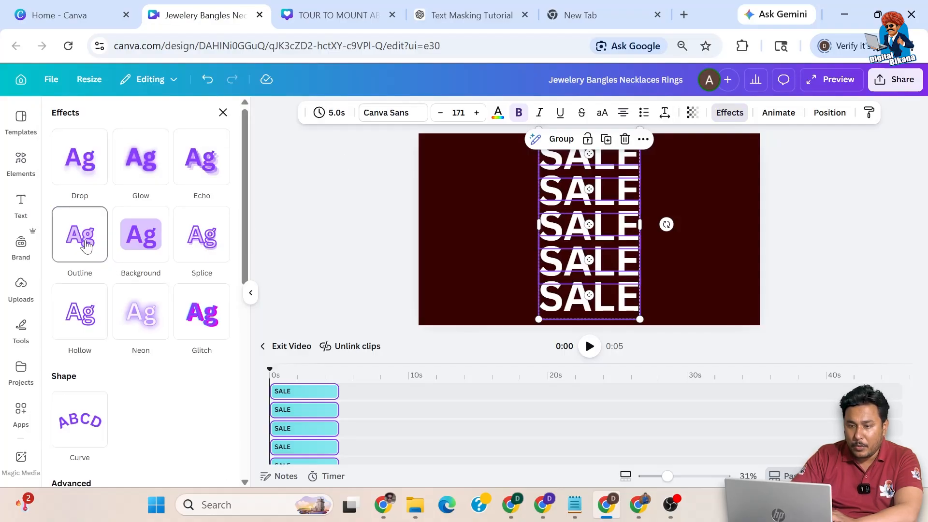
pyautogui.click(86, 323)
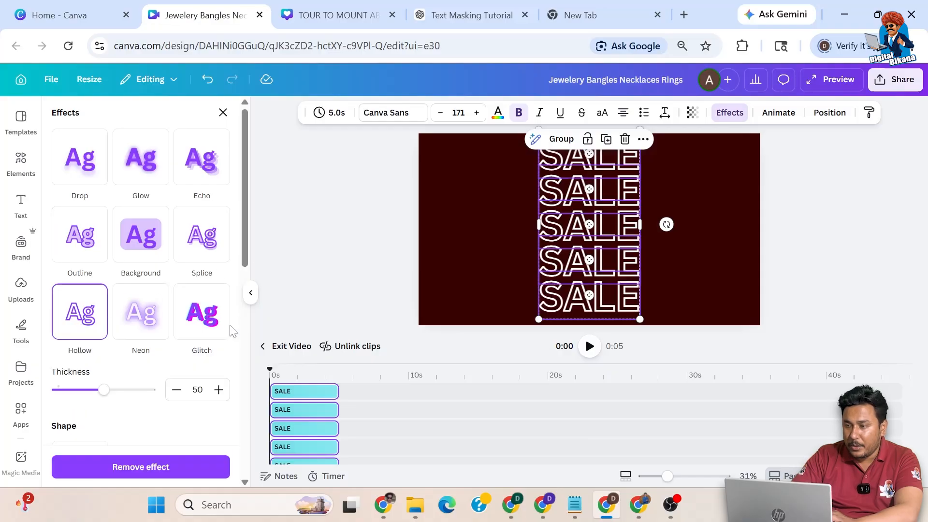
pyautogui.click(271, 346)
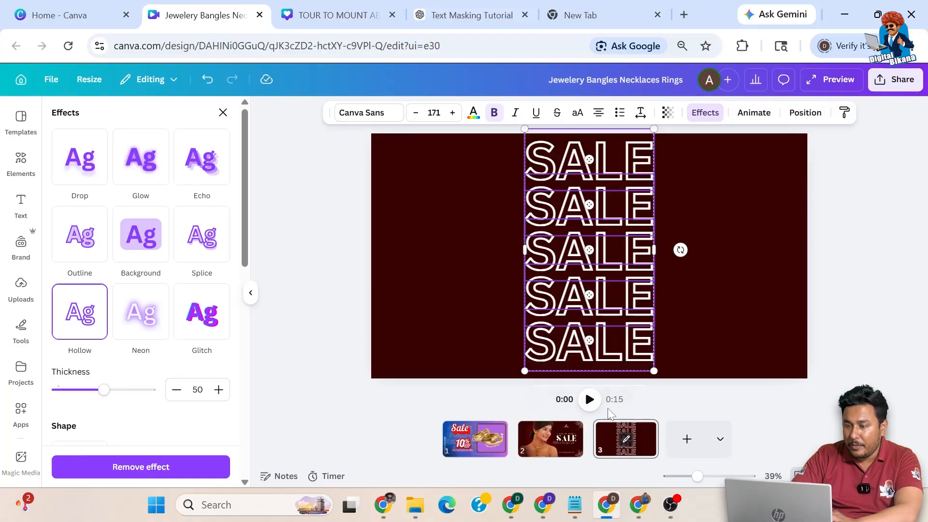
# Step: Duplicate the SALE page repeatedly to create pages 4 through 8
pyautogui.click(650, 430)
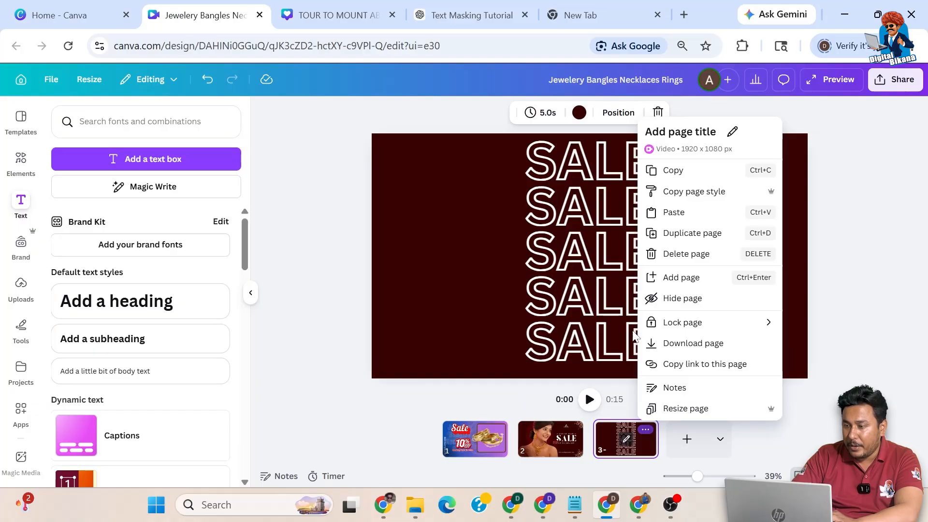
pyautogui.click(688, 235)
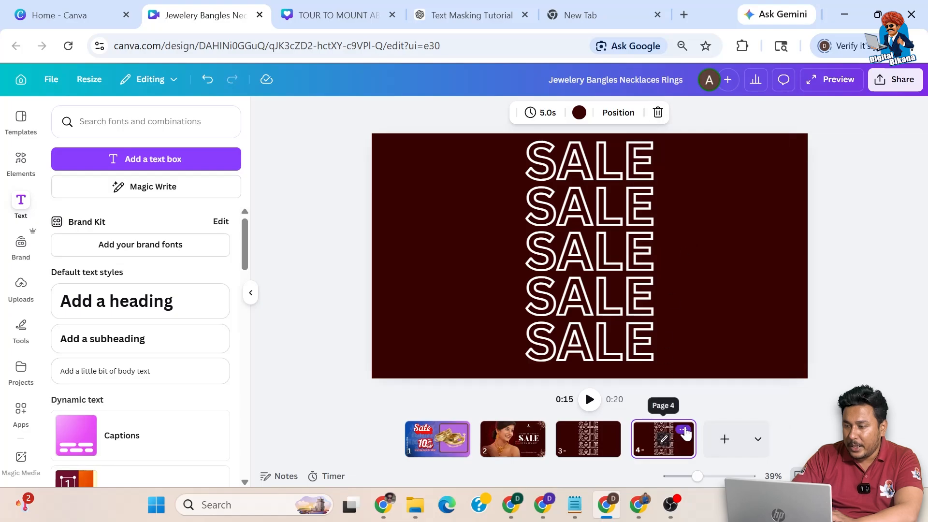
pyautogui.click(683, 429)
pyautogui.click(700, 233)
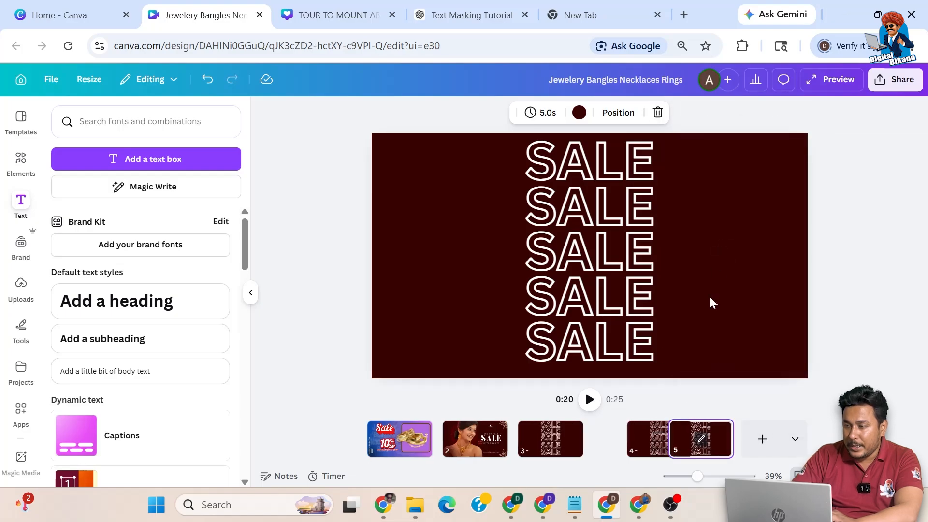
pyautogui.click(721, 429)
pyautogui.click(753, 233)
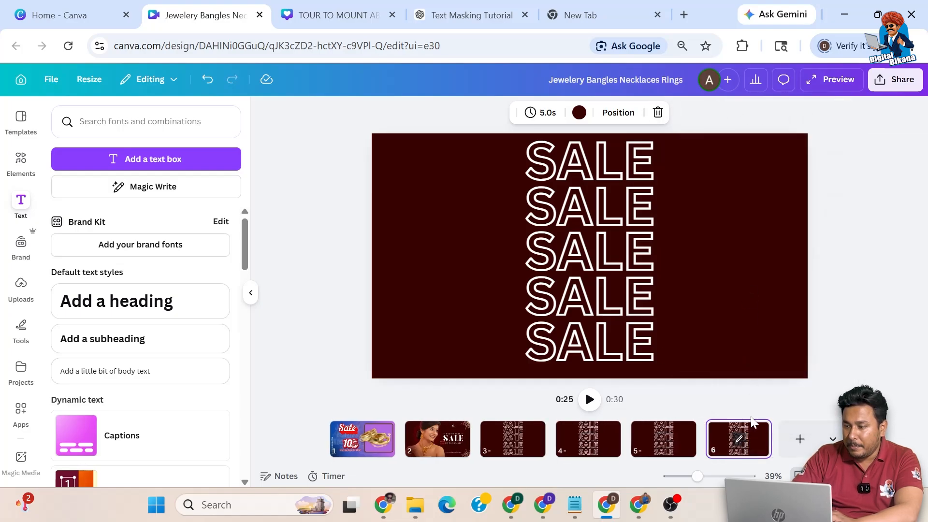
pyautogui.click(758, 430)
pyautogui.click(793, 232)
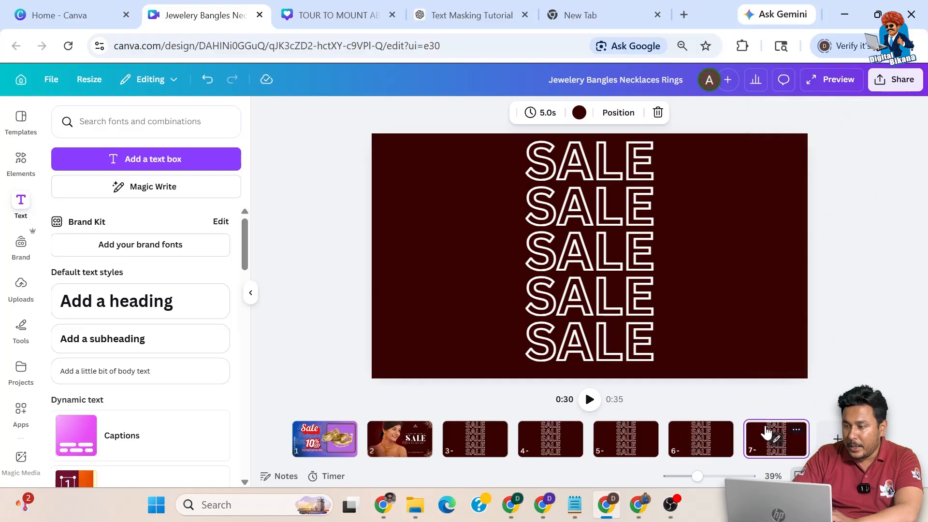
pyautogui.click(796, 429)
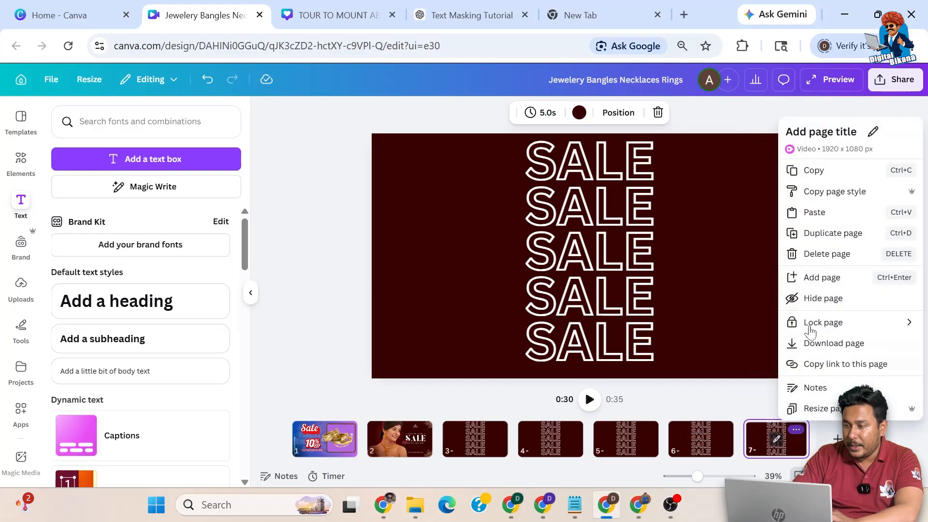
pyautogui.click(817, 232)
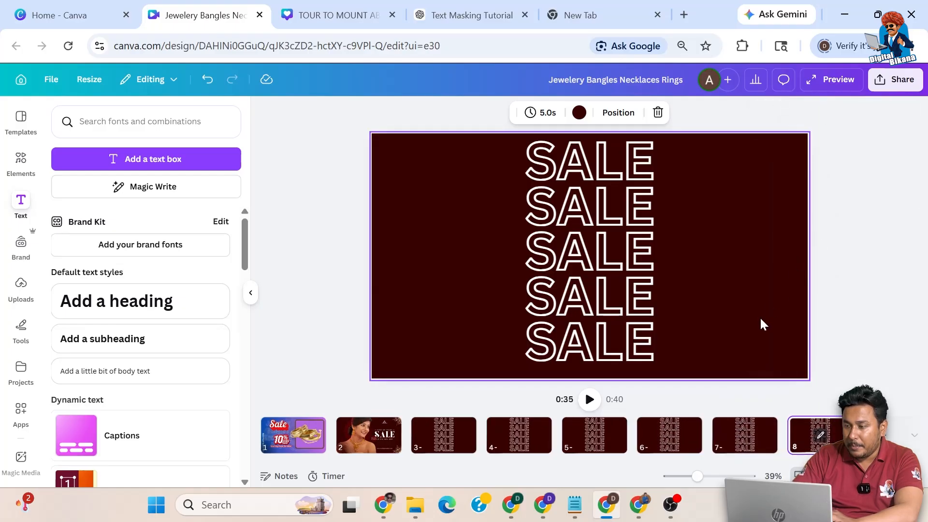
# Step: Set page 3's duration to 0.2s, then open page 4's clips for editing
pyautogui.click(459, 438)
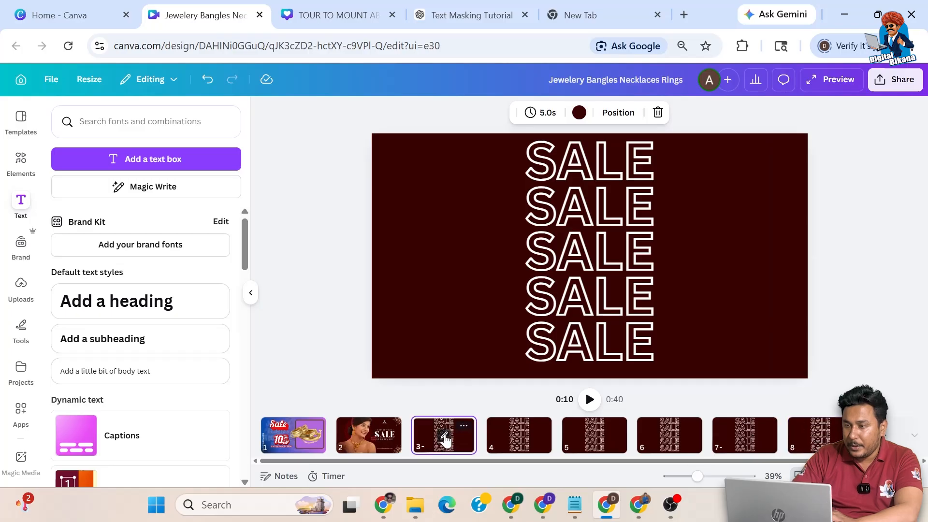
pyautogui.click(536, 112)
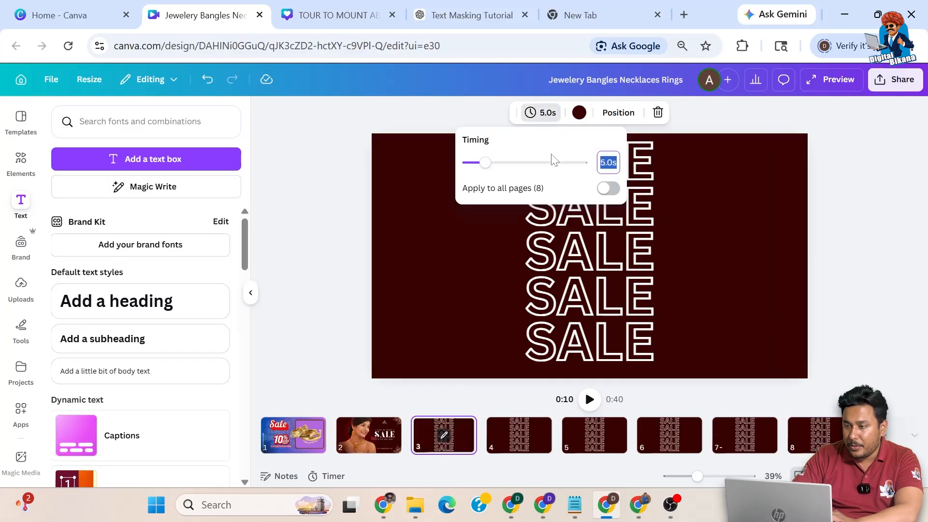
pyautogui.write('0.2')
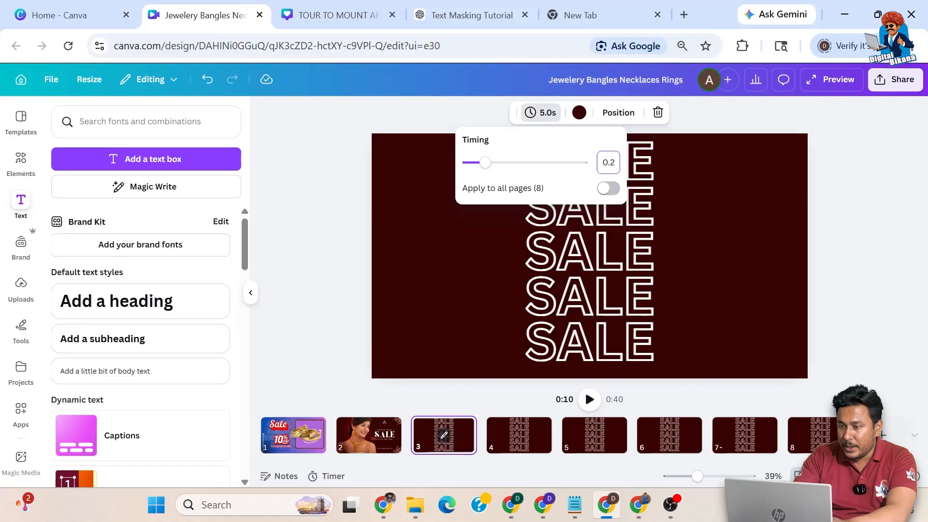
pyautogui.click(331, 242)
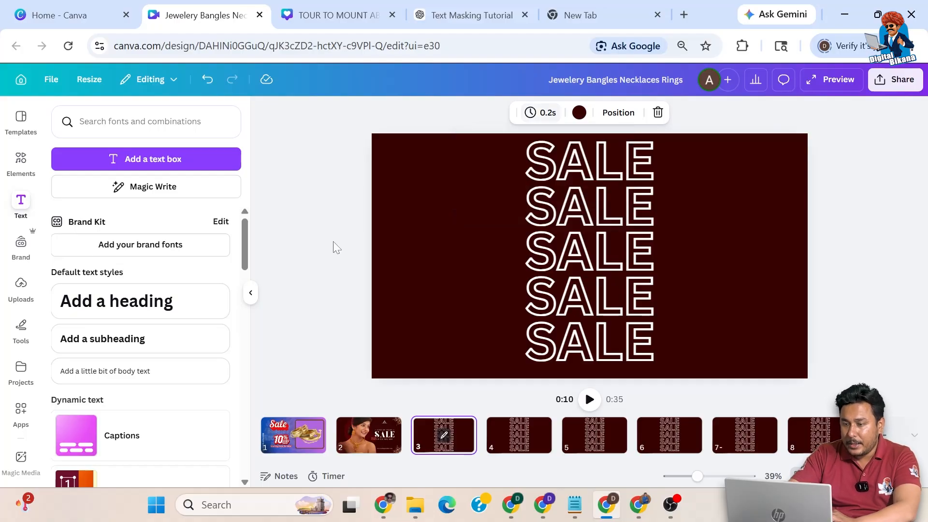
pyautogui.click(442, 437)
pyautogui.click(292, 347)
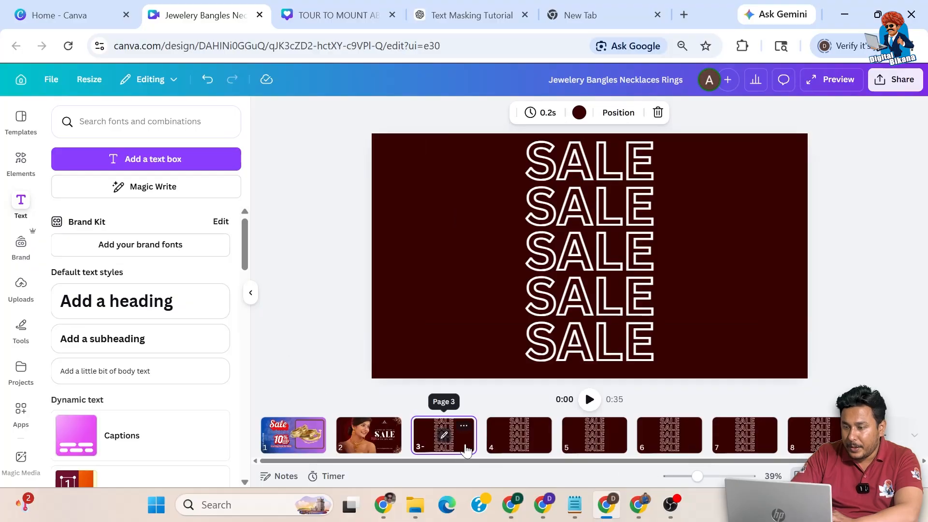
pyautogui.click(517, 441)
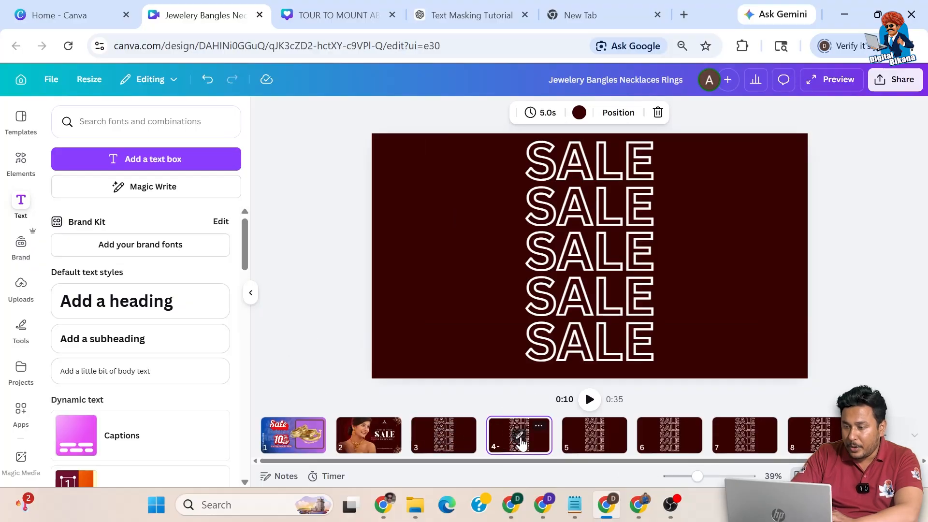
pyautogui.click(520, 437)
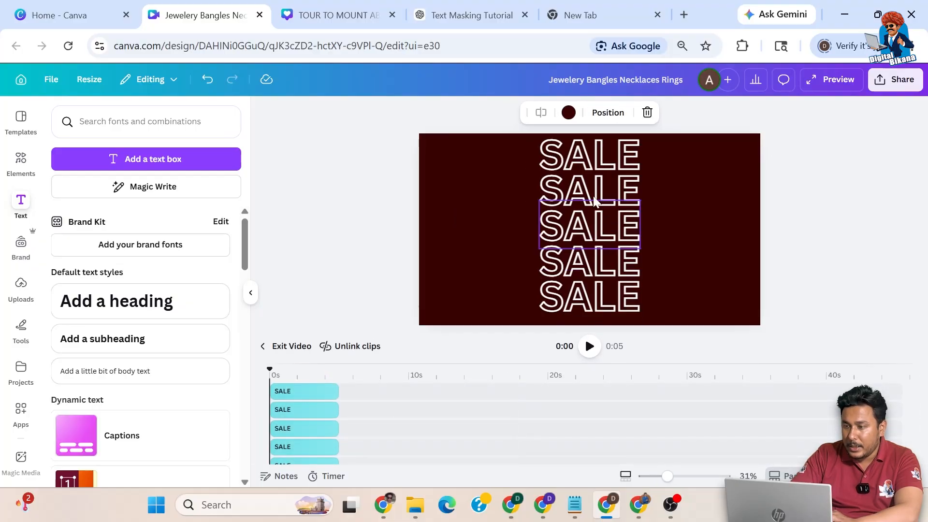
# Step: On page 4, make the top SALE solid by removing its hollow effect
pyautogui.click(594, 150)
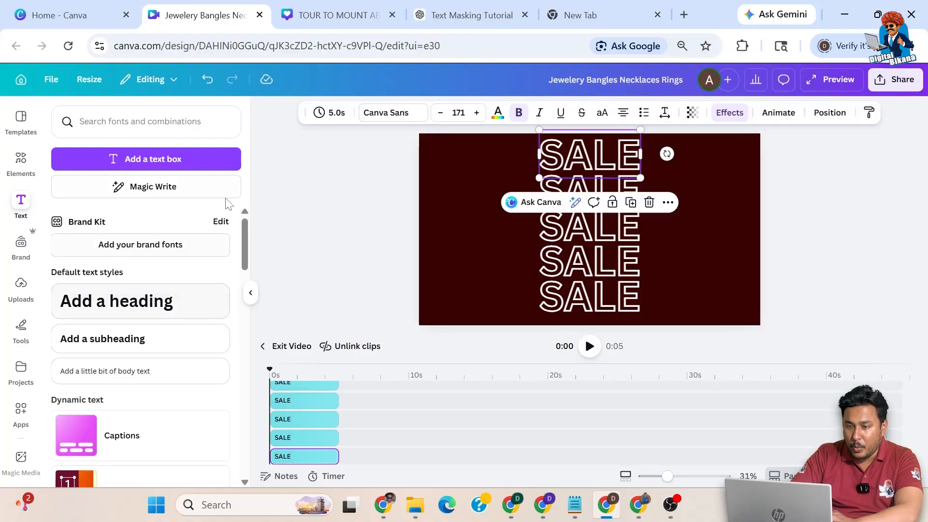
pyautogui.click(740, 119)
pyautogui.scroll(4, 143, 248)
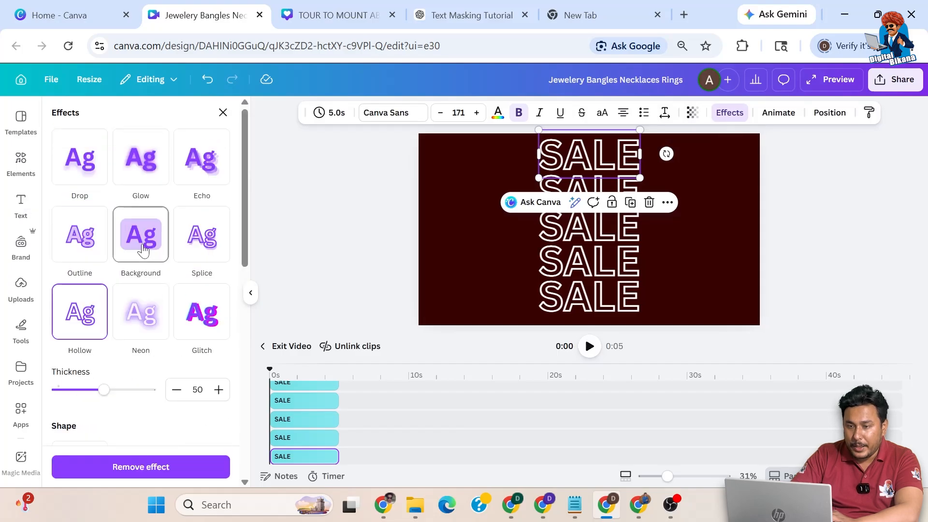
pyautogui.scroll(-2, 85, 244)
pyautogui.scroll(2, 87, 260)
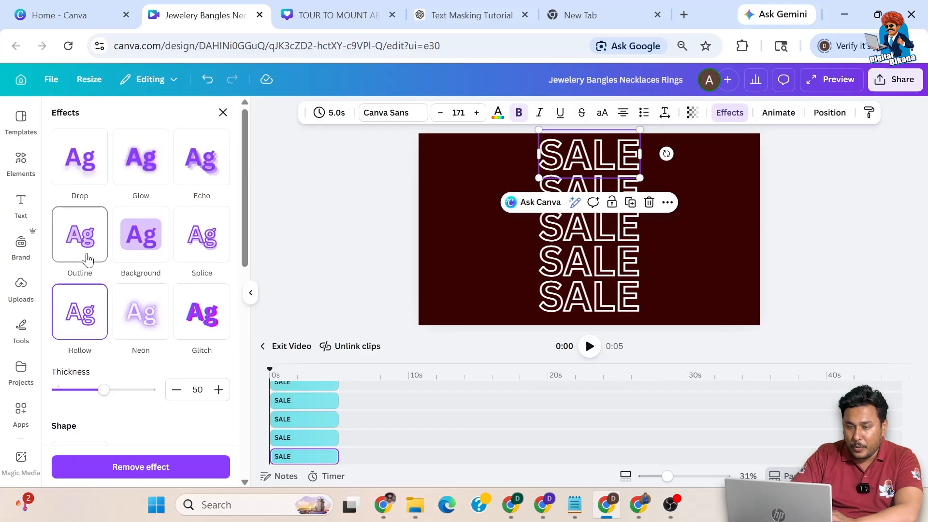
pyautogui.click(128, 468)
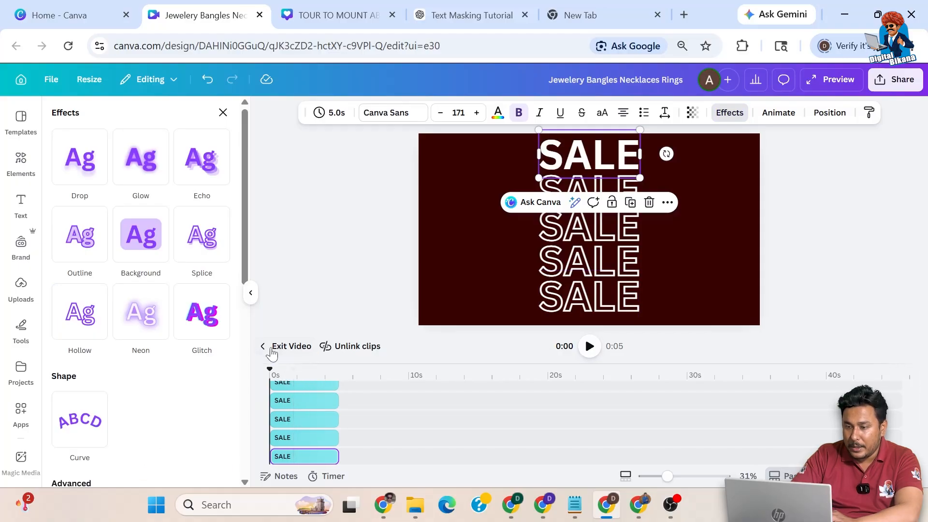
pyautogui.click(273, 353)
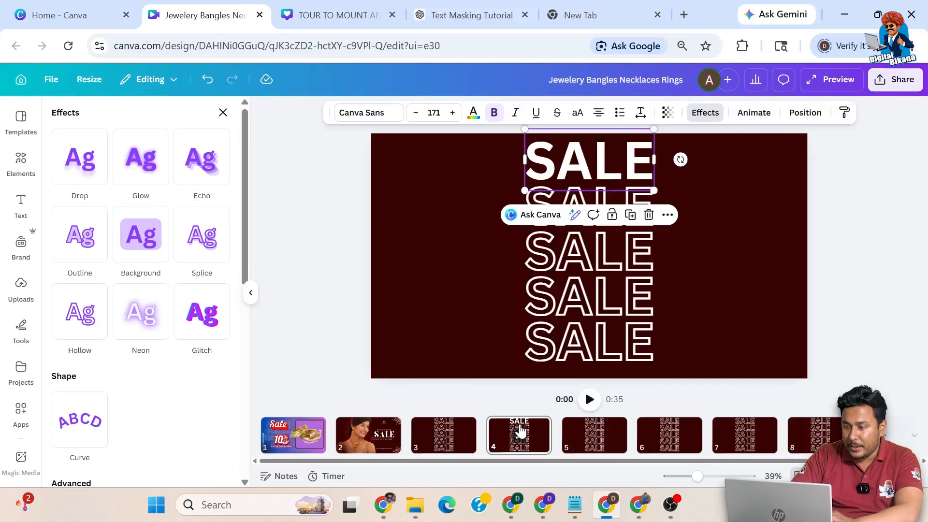
# Step: On page 5, make the second SALE solid
pyautogui.click(586, 441)
pyautogui.click(596, 438)
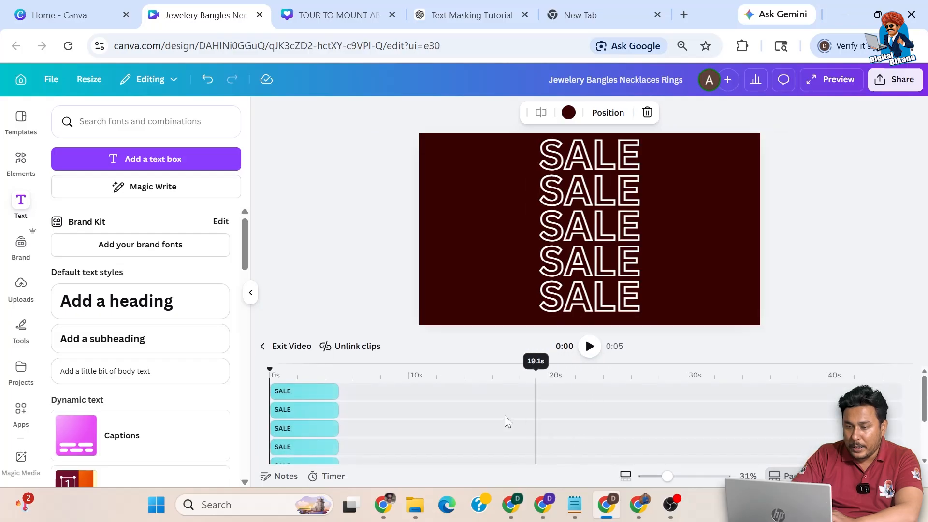
pyautogui.click(598, 182)
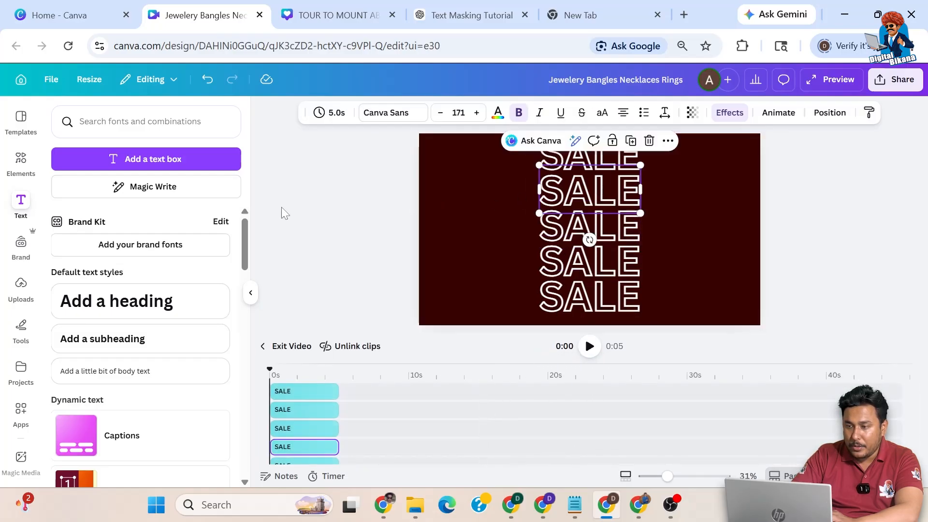
pyautogui.click(720, 114)
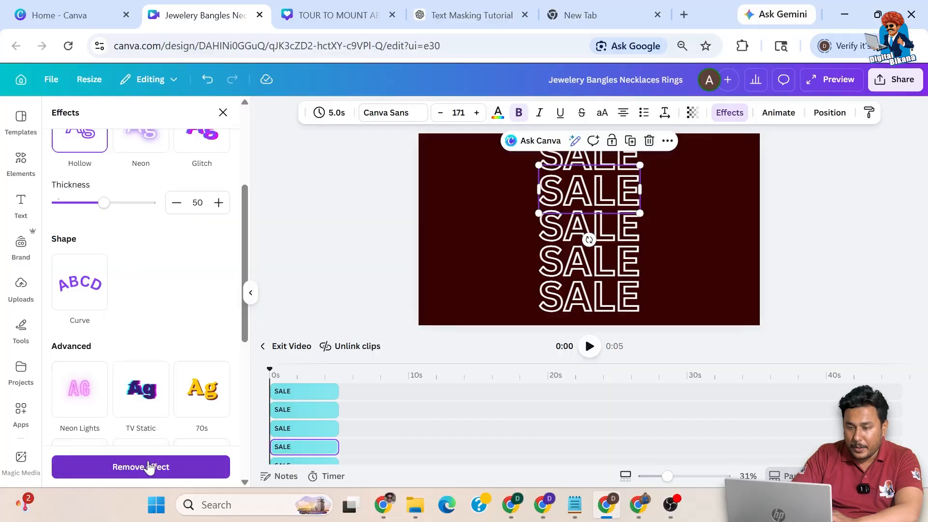
pyautogui.click(147, 467)
pyautogui.click(267, 347)
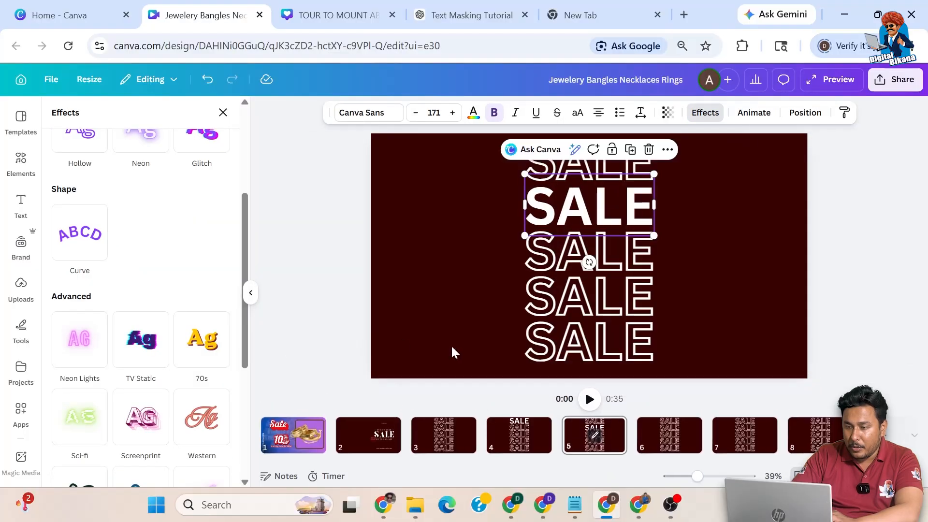
# Step: On page 6, make the middle SALE solid
pyautogui.click(671, 437)
pyautogui.click(671, 437)
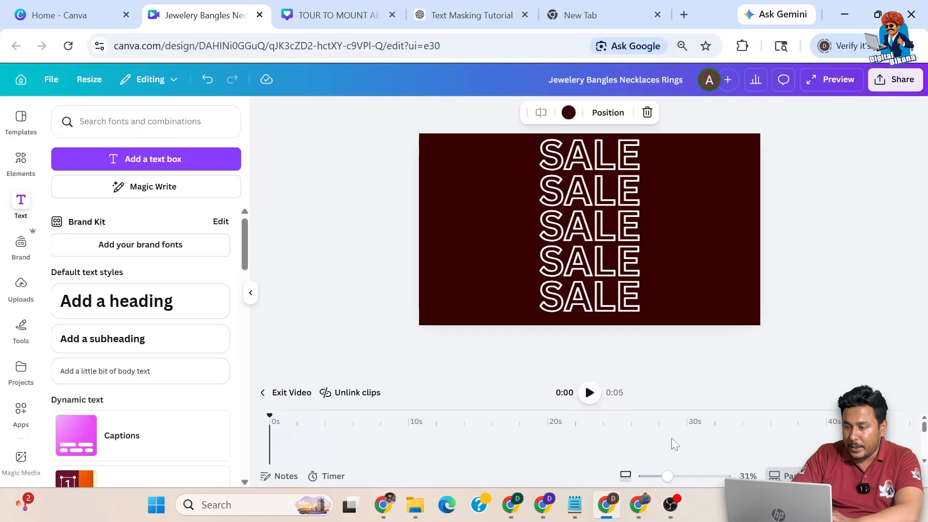
pyautogui.click(601, 228)
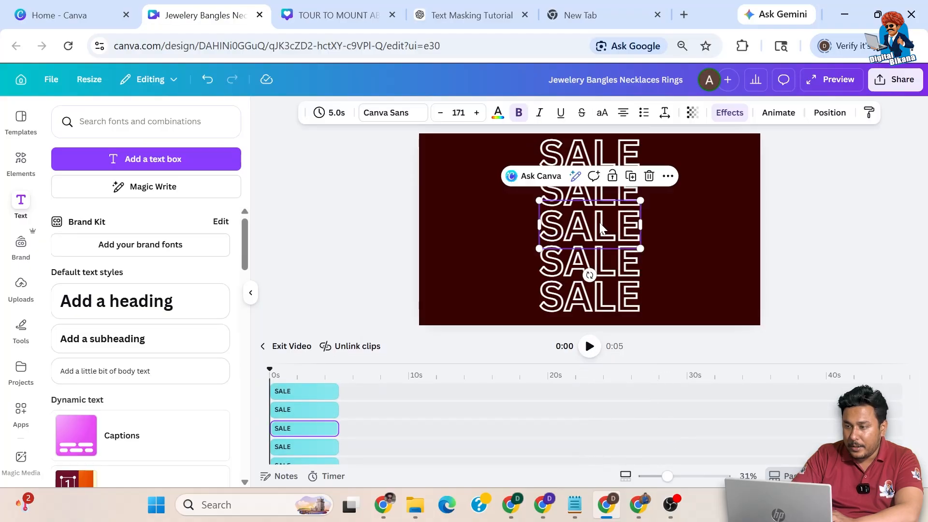
pyautogui.click(720, 116)
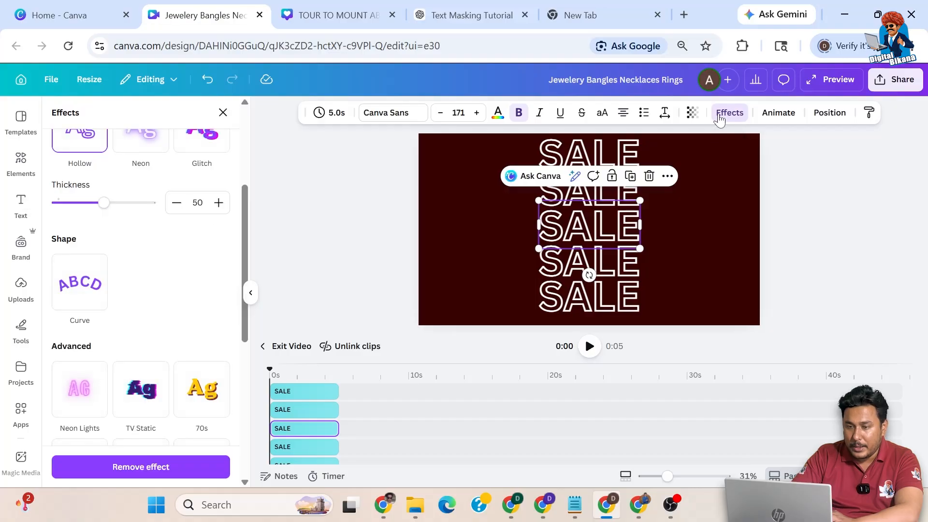
pyautogui.click(164, 468)
pyautogui.click(265, 348)
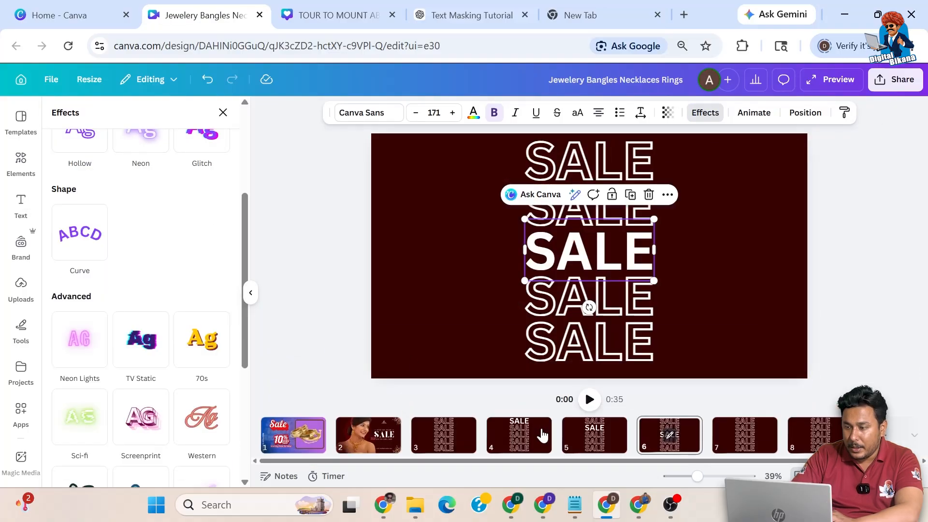
# Step: On page 7, make the fourth SALE solid
pyautogui.click(743, 441)
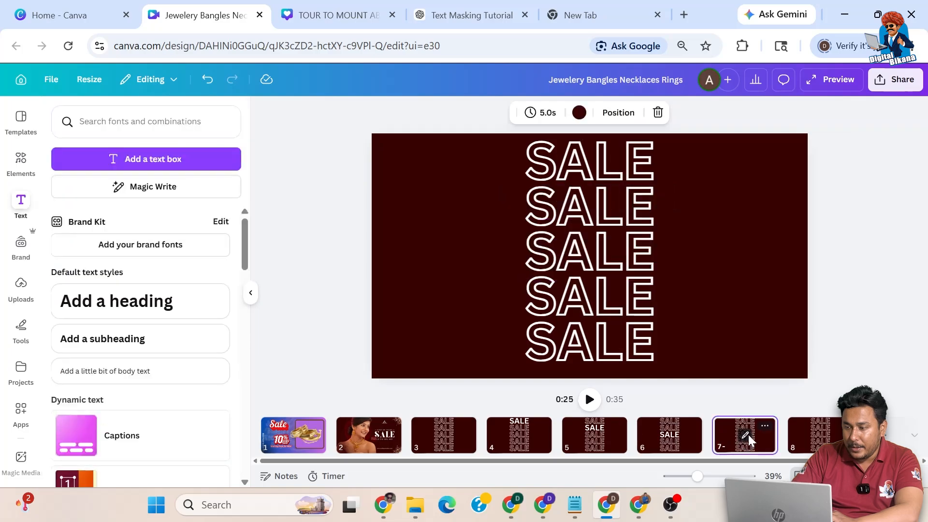
pyautogui.click(748, 434)
pyautogui.click(586, 250)
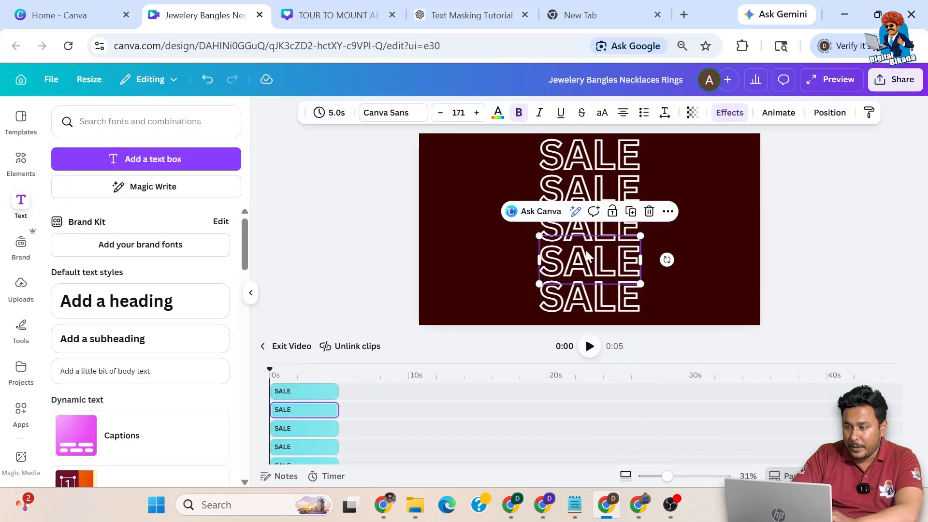
pyautogui.click(729, 112)
pyautogui.click(166, 466)
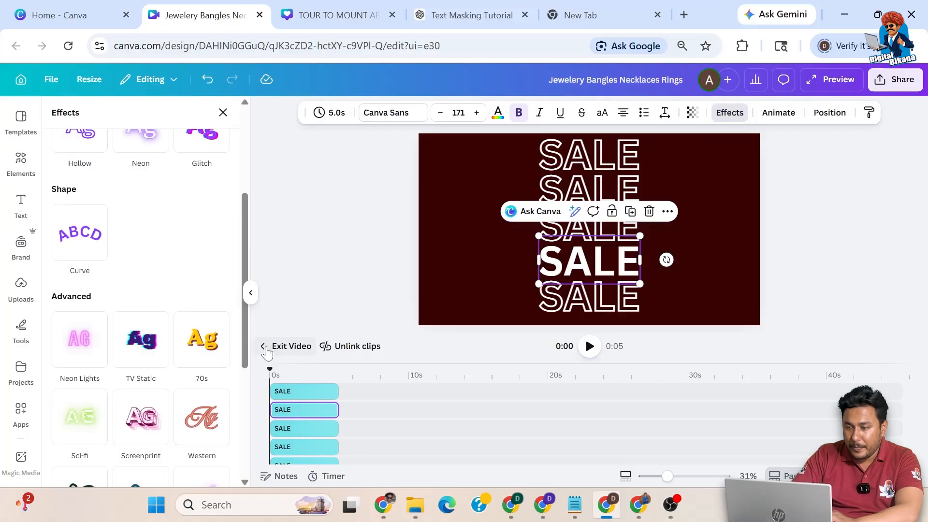
pyautogui.click(266, 346)
# Step: On page 8, make the bottom SALE solid, then open page 3
pyautogui.hotkey('ctrl', 'z')
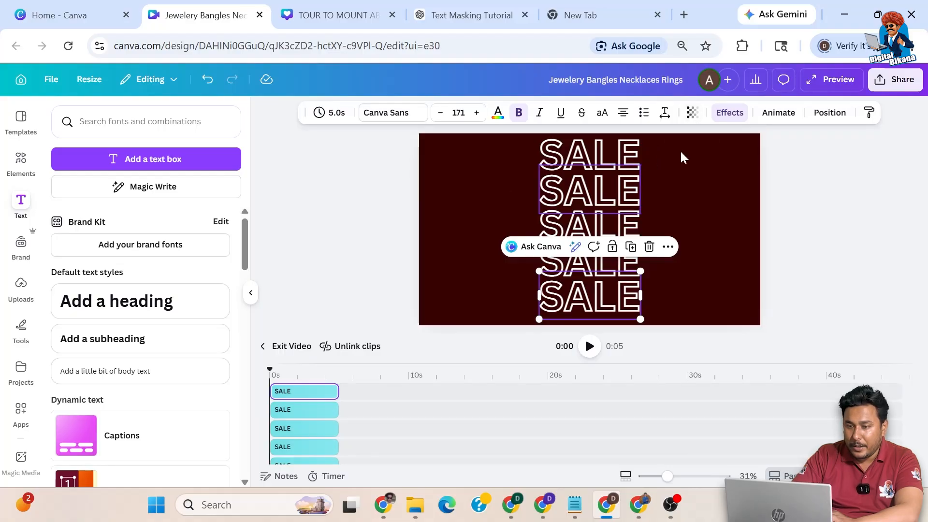
pyautogui.click(729, 112)
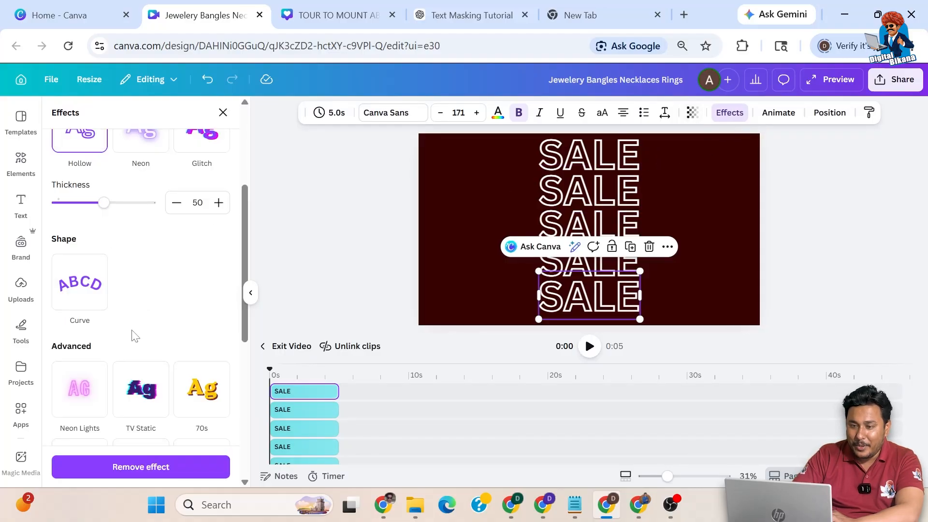
pyautogui.click(120, 467)
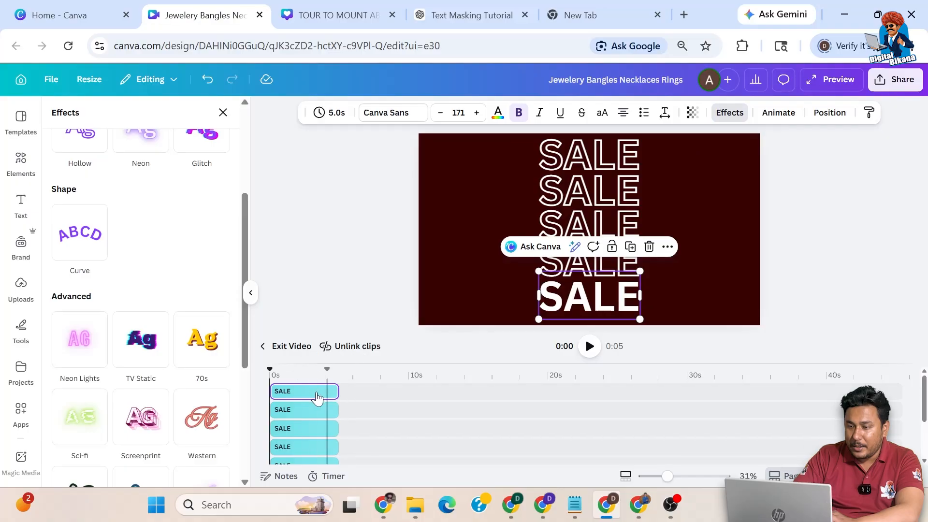
pyautogui.click(285, 346)
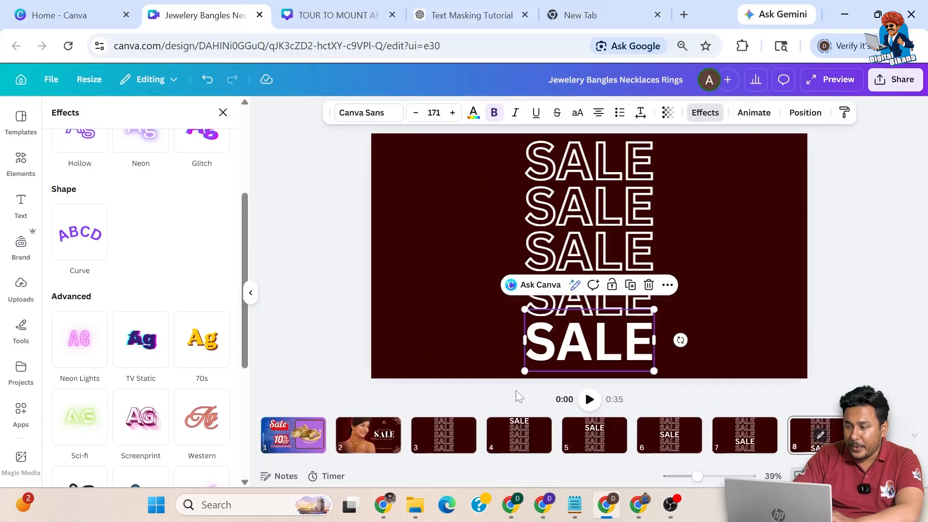
pyautogui.click(452, 438)
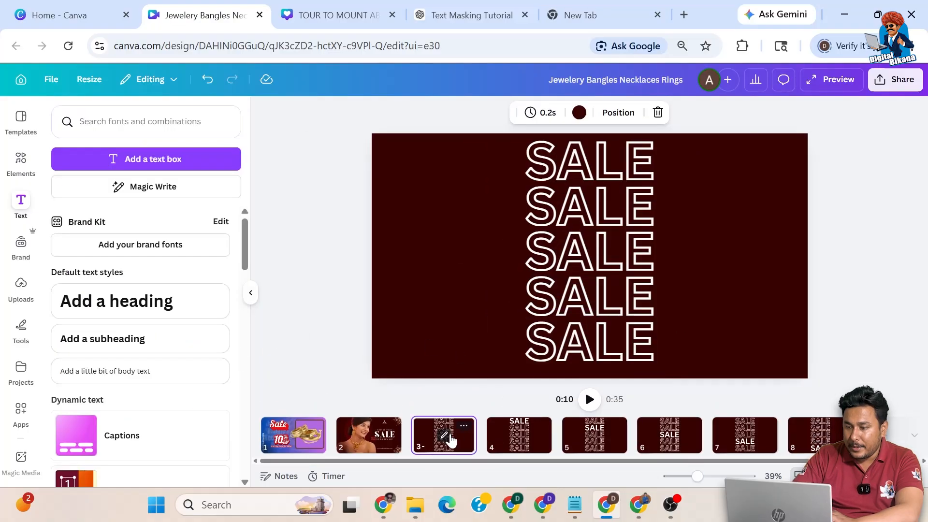
# Step: Set page 4's duration to 0.2s and apply it to all pages
pyautogui.click(511, 439)
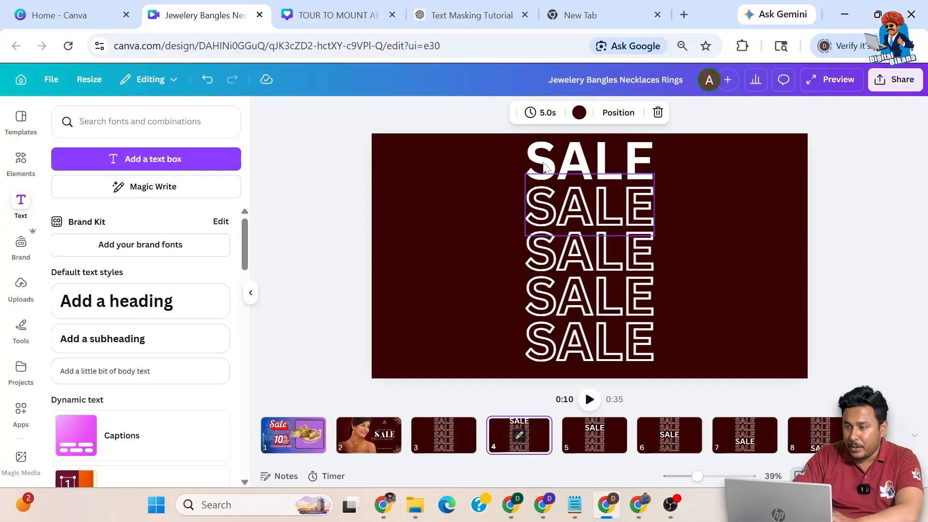
pyautogui.click(548, 121)
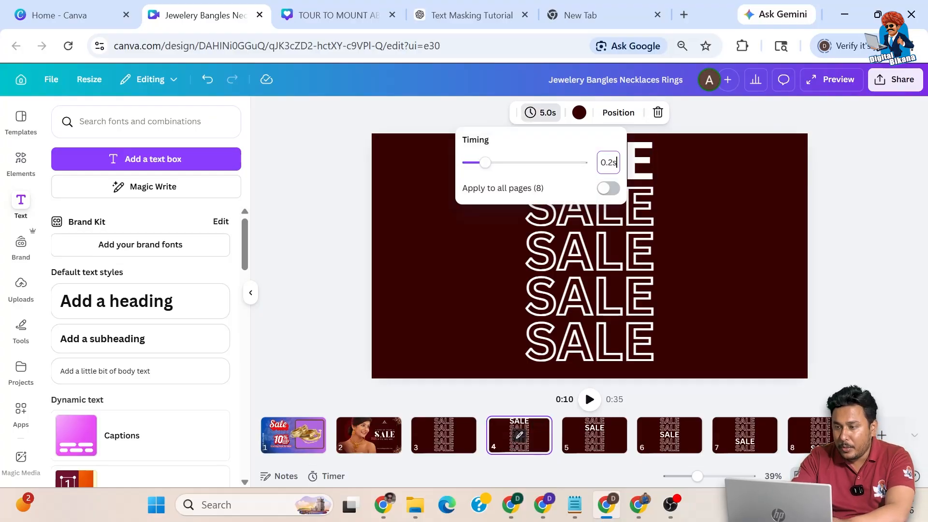
pyautogui.hotkey('ctrl', 'a')
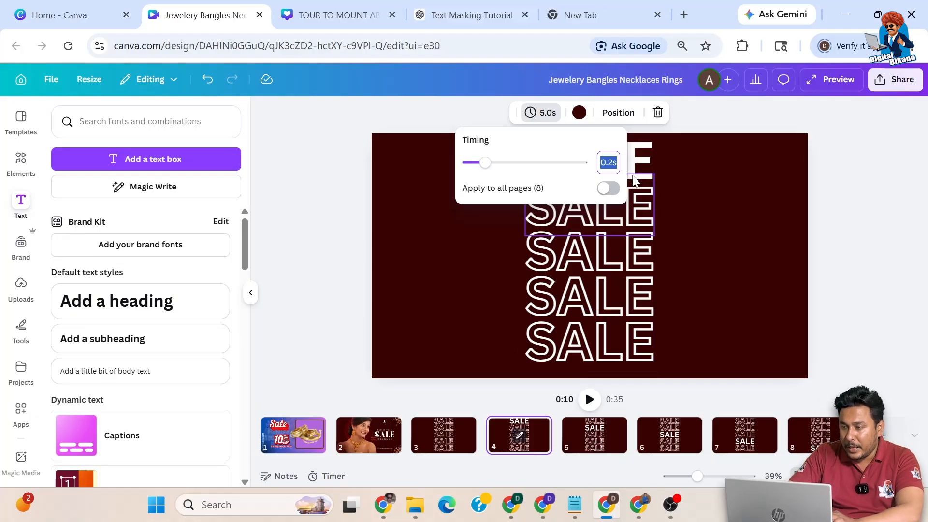
pyautogui.click(616, 190)
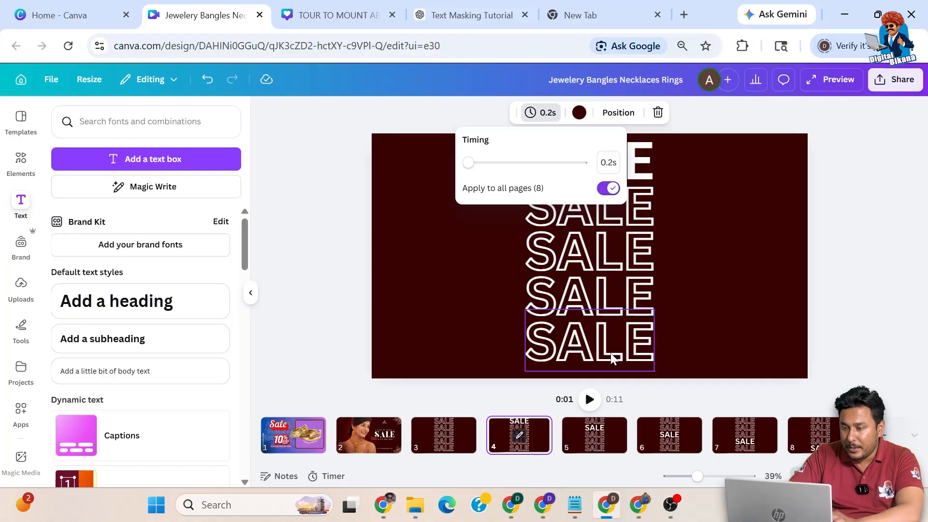
# Step: Step through pages 1–8 to check the timings, ending back on page 1
pyautogui.click(598, 438)
pyautogui.click(668, 439)
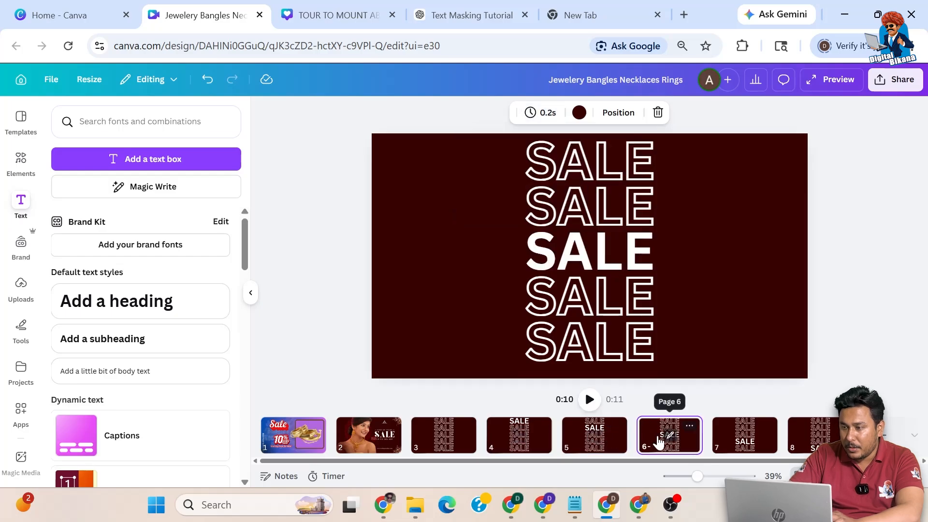
pyautogui.click(744, 439)
pyautogui.click(810, 447)
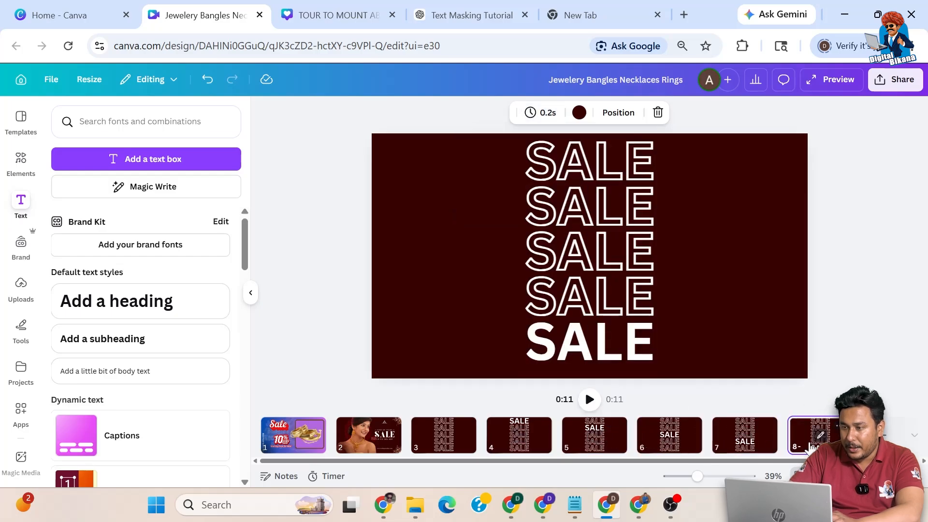
pyautogui.click(302, 439)
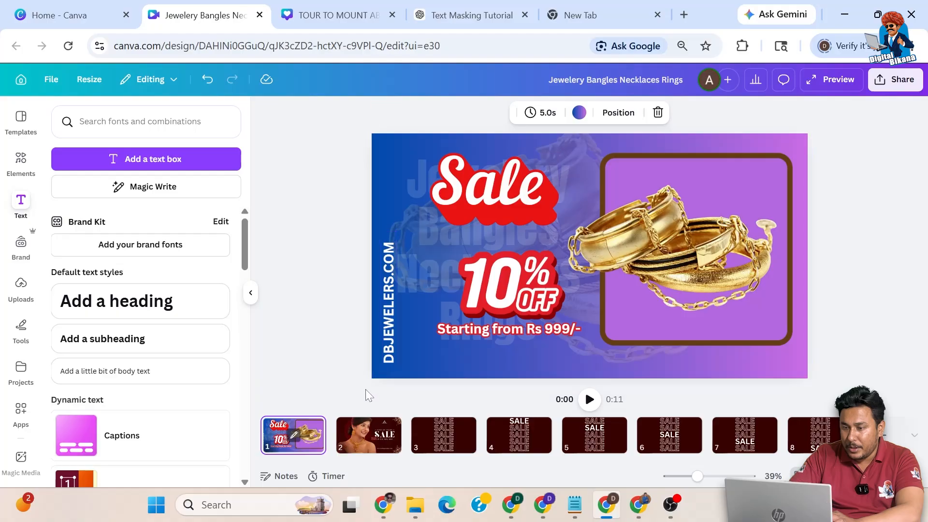
pyautogui.click(373, 441)
pyautogui.click(441, 437)
pyautogui.click(515, 436)
pyautogui.click(590, 439)
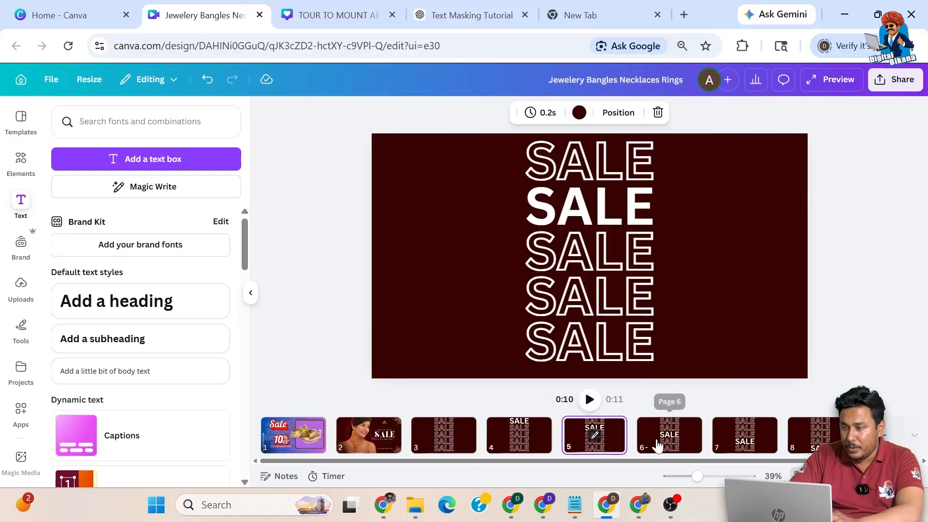
pyautogui.click(657, 445)
pyautogui.click(722, 441)
pyautogui.click(822, 440)
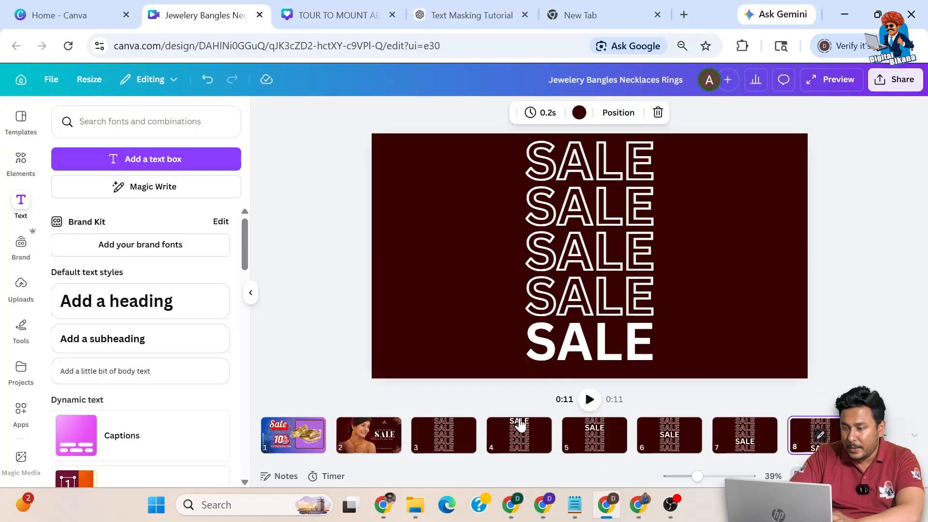
pyautogui.click(590, 400)
pyautogui.click(310, 442)
# Step: Trim page 1's background clip to 3.0 seconds in the video timeline
pyautogui.click(294, 435)
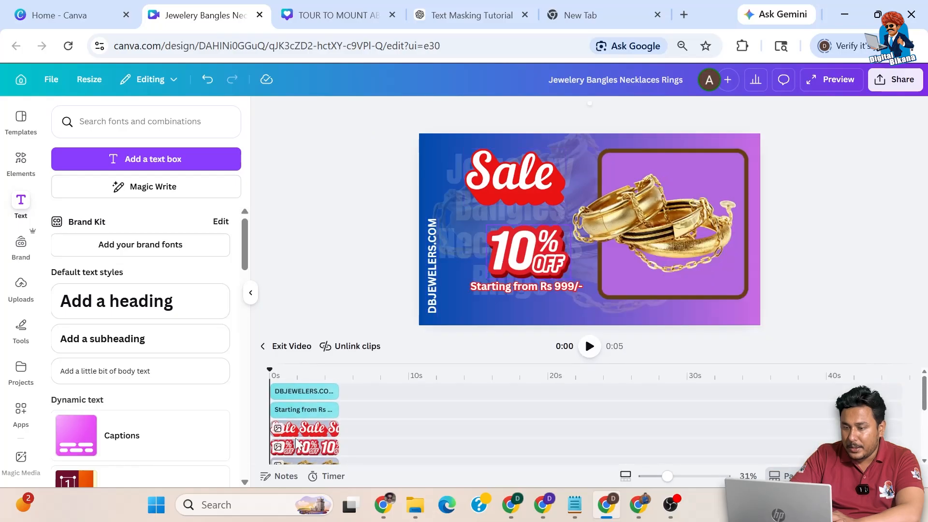
pyautogui.click(266, 346)
pyautogui.click(294, 413)
pyautogui.scroll(-3, 327, 414)
pyautogui.moveTo(338, 421); pyautogui.dragTo(308, 420)
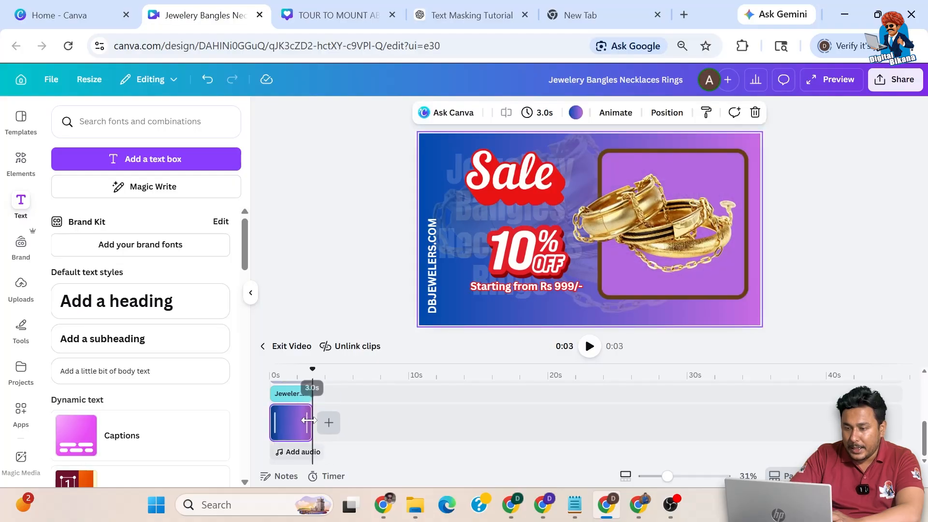
pyautogui.scroll(3, 319, 393)
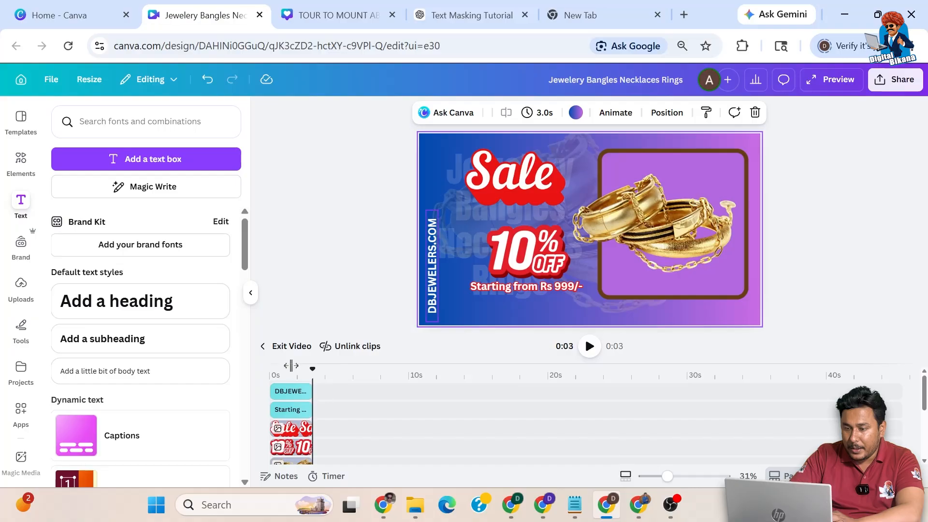
pyautogui.click(264, 346)
# Step: Set page 2's duration to 3.0s and preview the video full screen from page 1
pyautogui.click(363, 445)
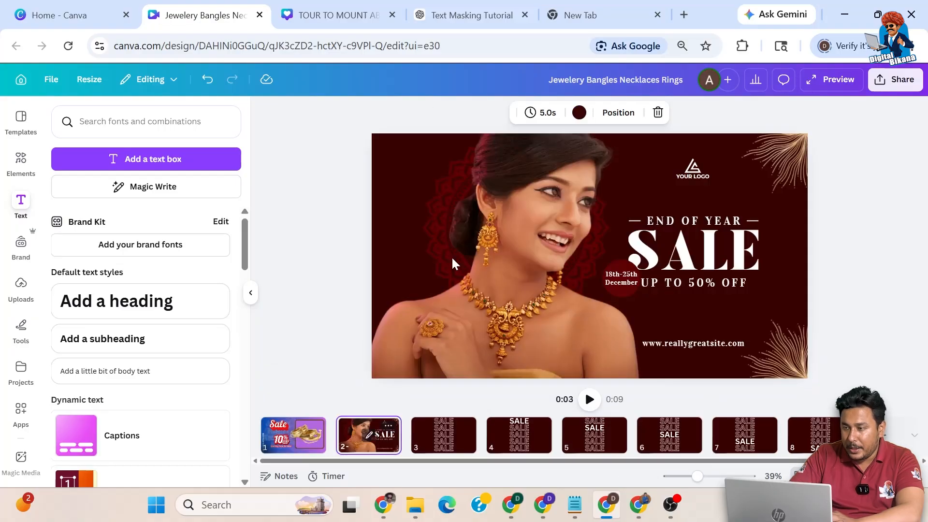
pyautogui.click(542, 114)
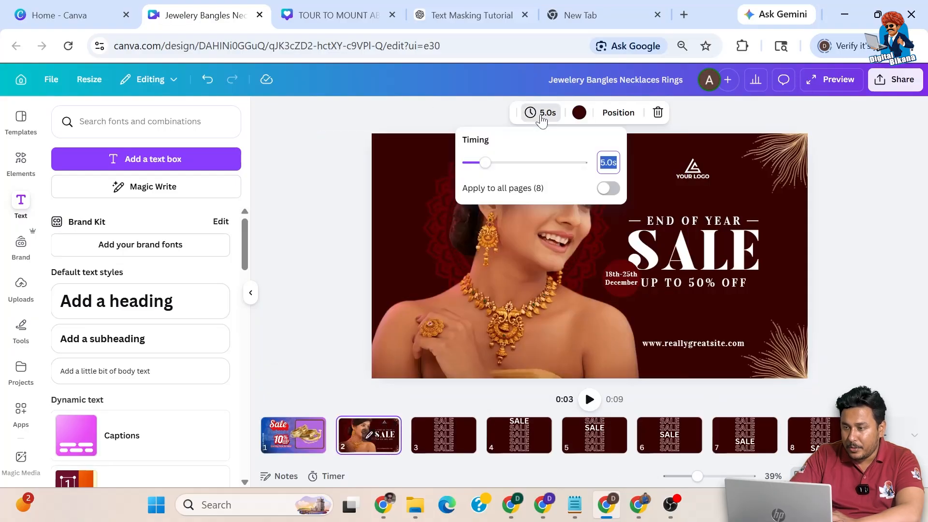
pyautogui.write('3.0')
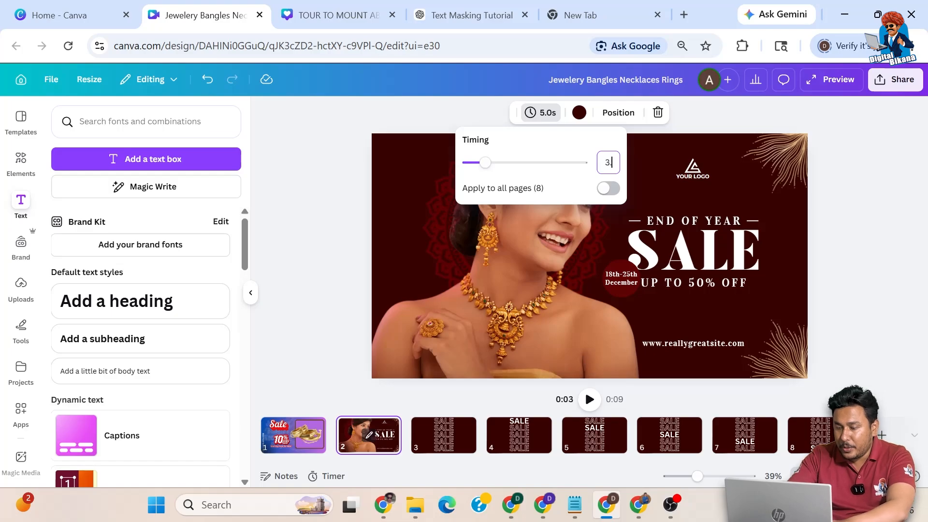
pyautogui.write('s')
pyautogui.press('Return')
pyautogui.click(833, 266)
pyautogui.click(293, 435)
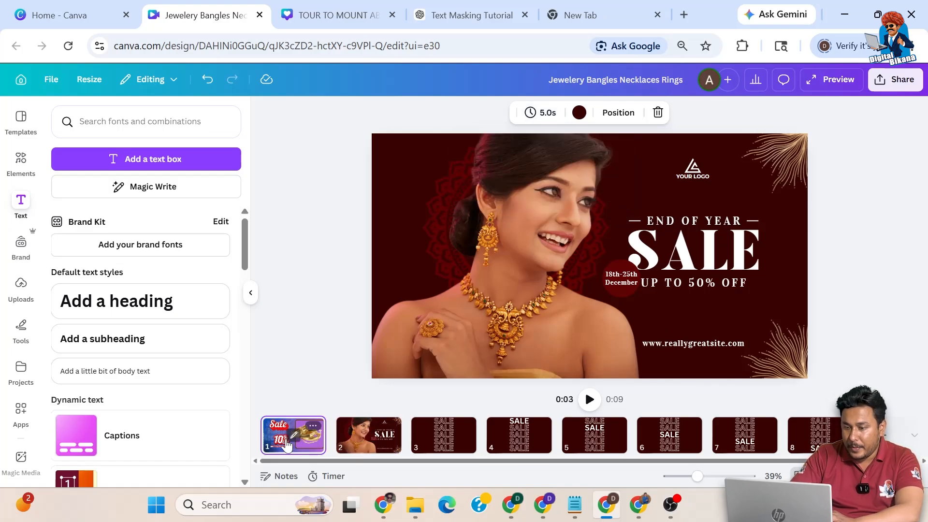
pyautogui.hotkey('ctrl', 'alt', 'p')
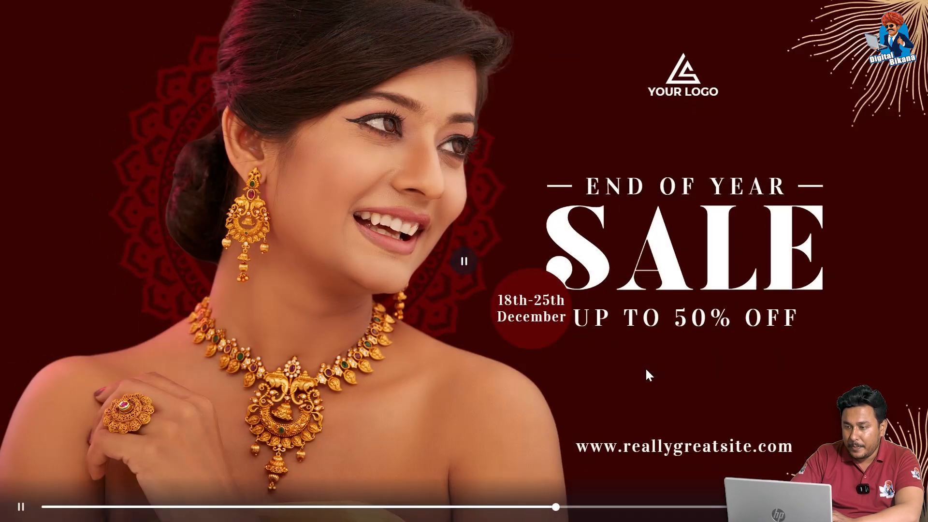
pyautogui.press('Escape')
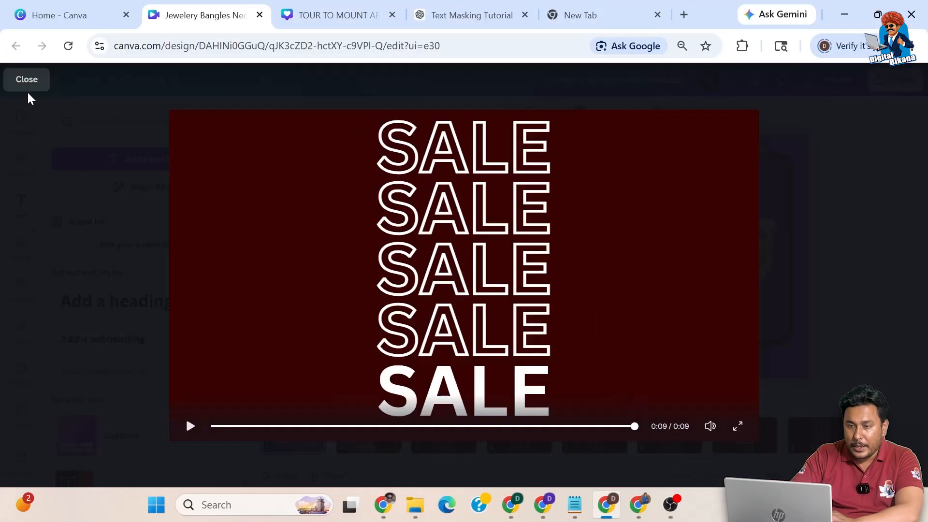
pyautogui.click(27, 82)
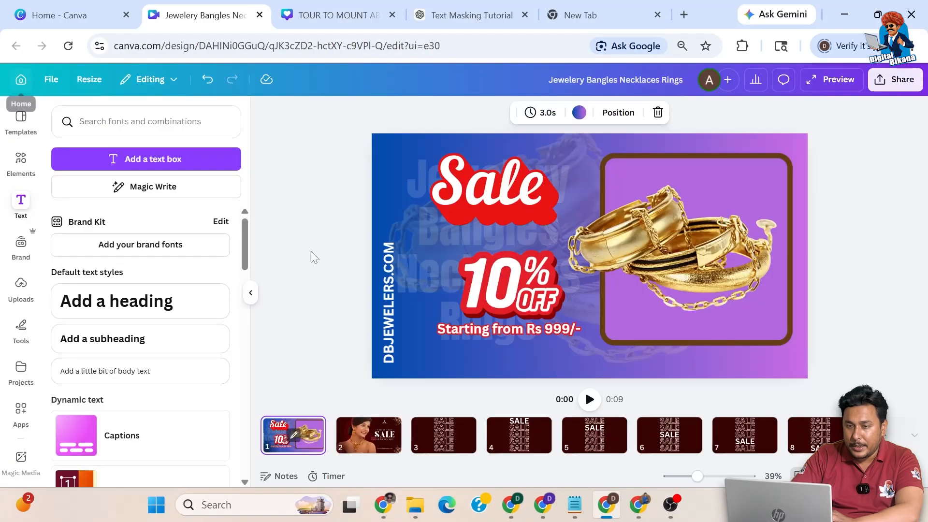
pyautogui.click(336, 446)
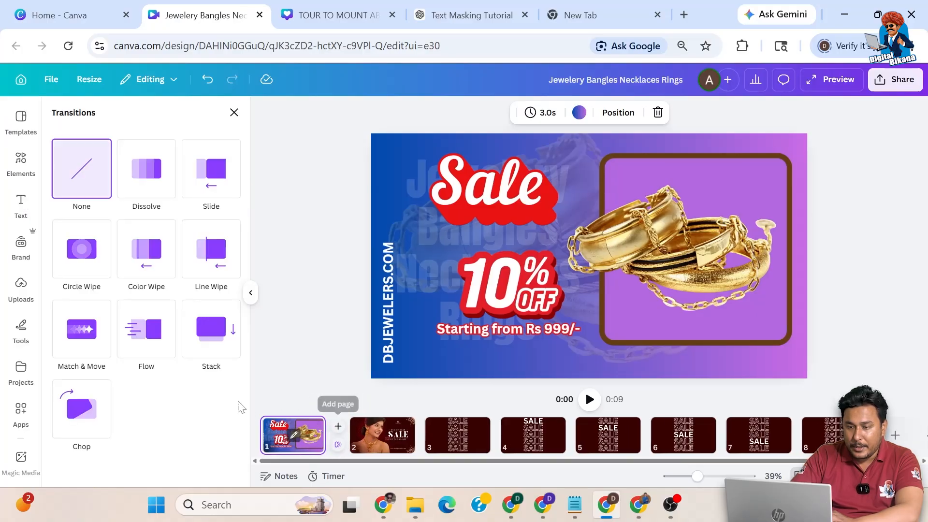
# Step: Apply a 0.5-second Chop transition between pages 1 and 2
pyautogui.click(87, 408)
pyautogui.scroll(-3, 150, 408)
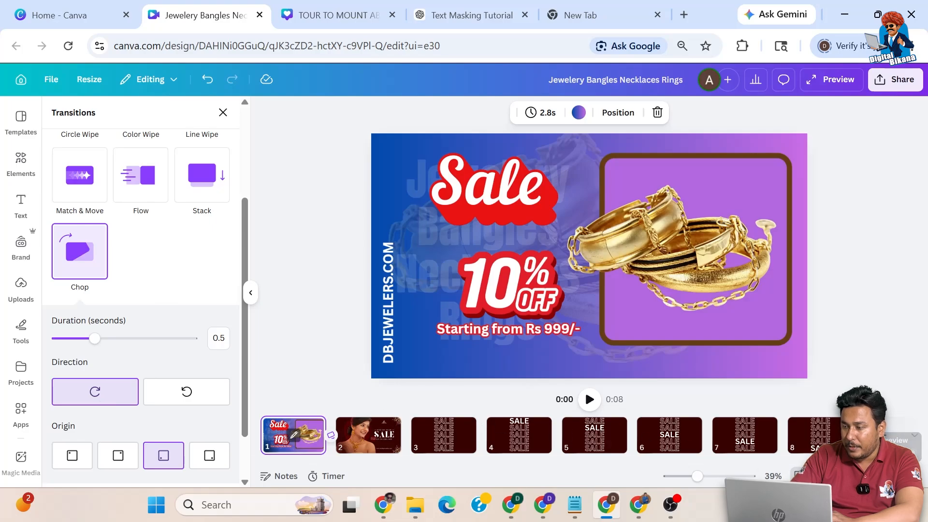
# Step: Present the 0:08 jewellery sale video full screen from page 1
pyautogui.click(797, 475)
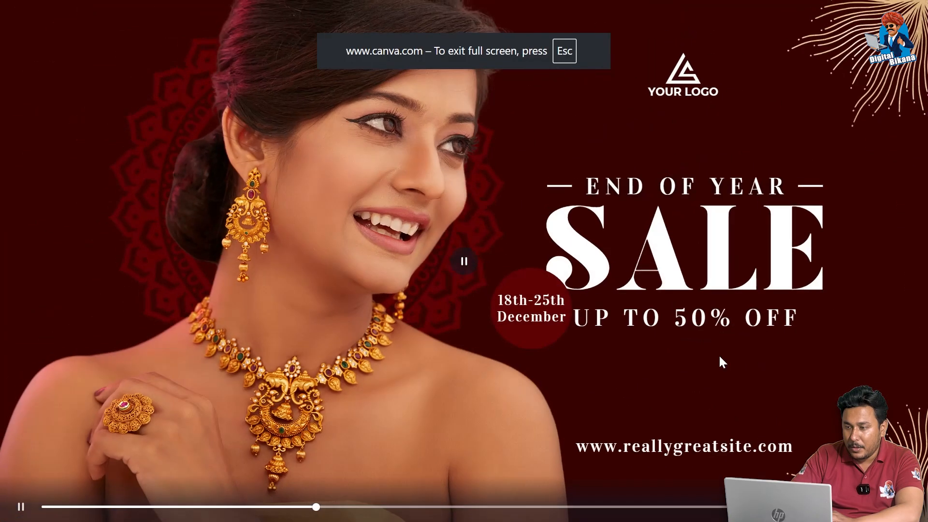